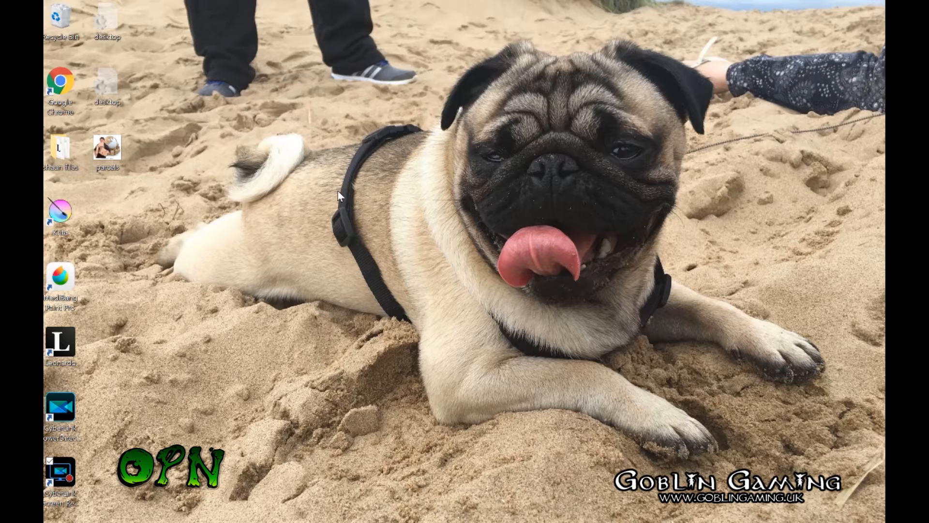
- Open Google Chrome, search the web for "leonardo painting app" and open the getleonardo.com website
{"action": "double_click", "coordinate": [51, 90]}
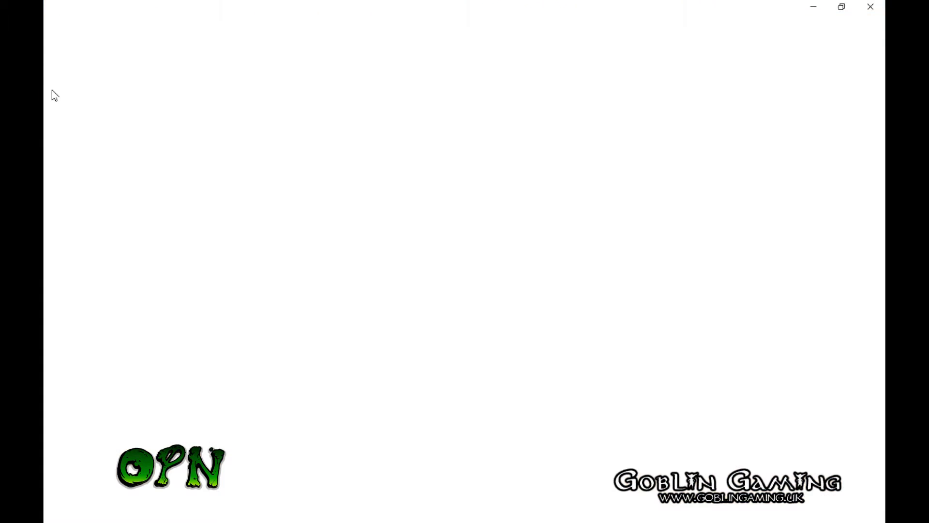
{"action": "left_click", "coordinate": [201, 32]}
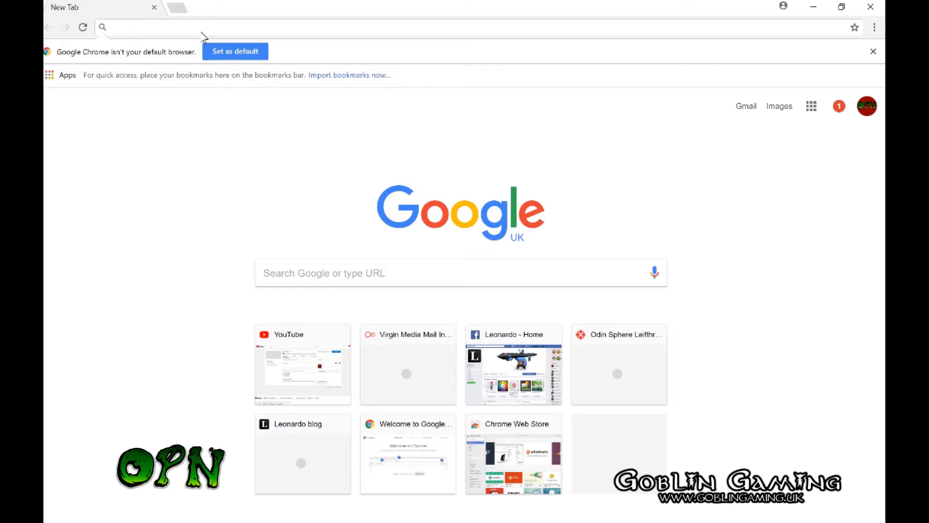
{"action": "type", "text": "leonardo painting "}
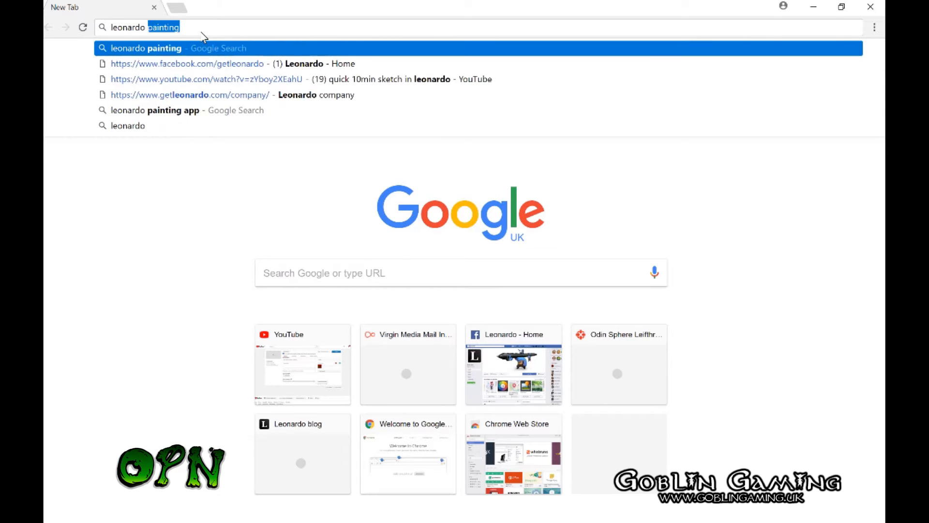
{"action": "type", "text": "app"}
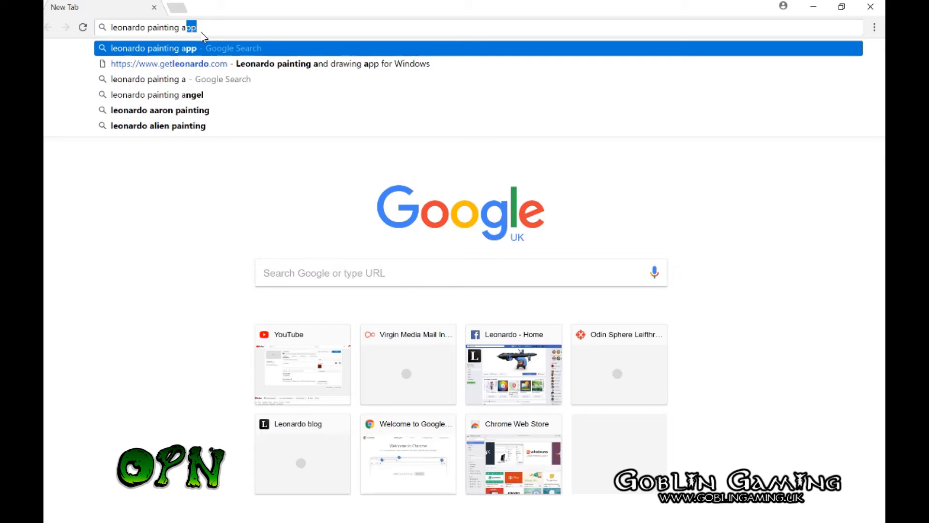
{"action": "key", "text": "Return"}
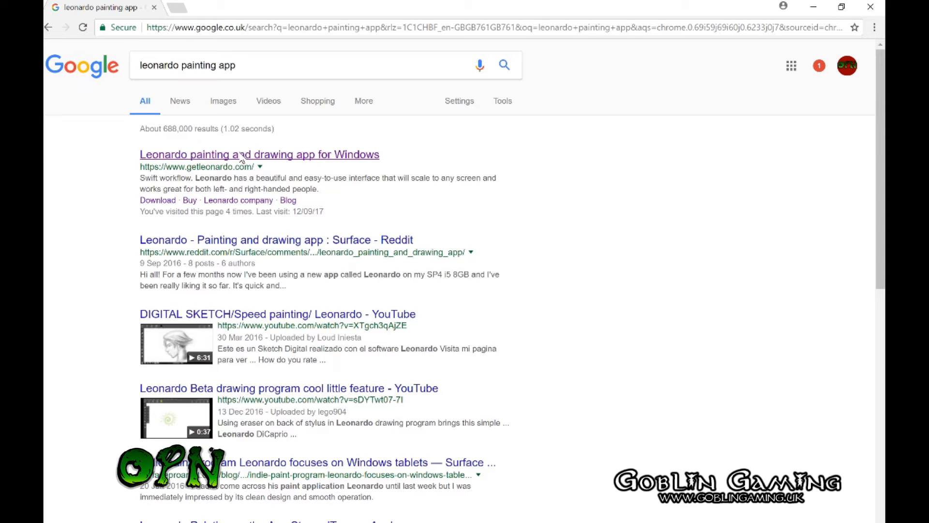
{"action": "left_click", "coordinate": [241, 156]}
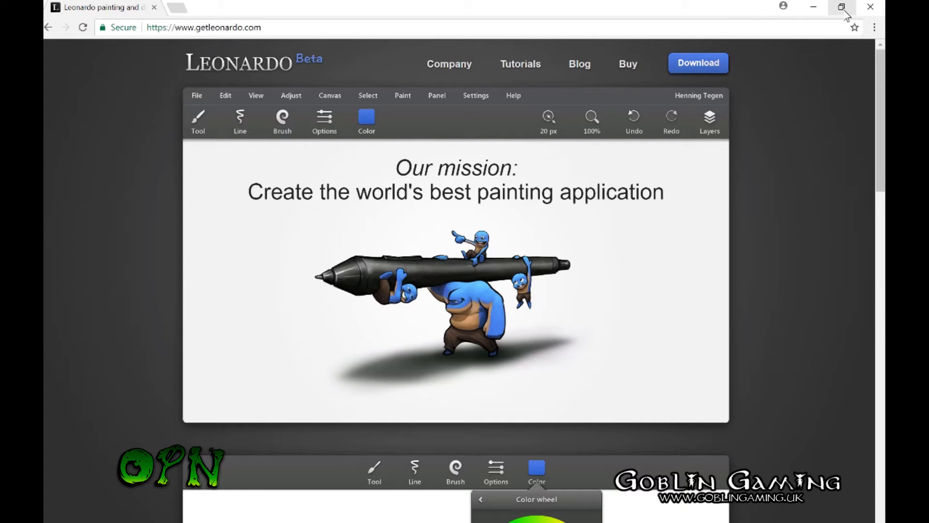
- Close the browser and launch the Leonardo painting app with the screen recorder window minimised
{"action": "left_click", "coordinate": [884, 10]}
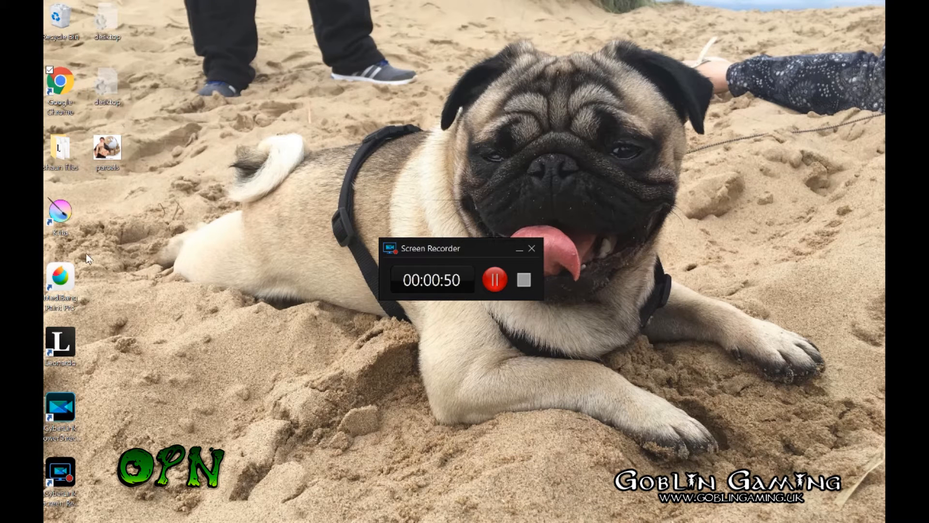
{"action": "double_click", "coordinate": [60, 342]}
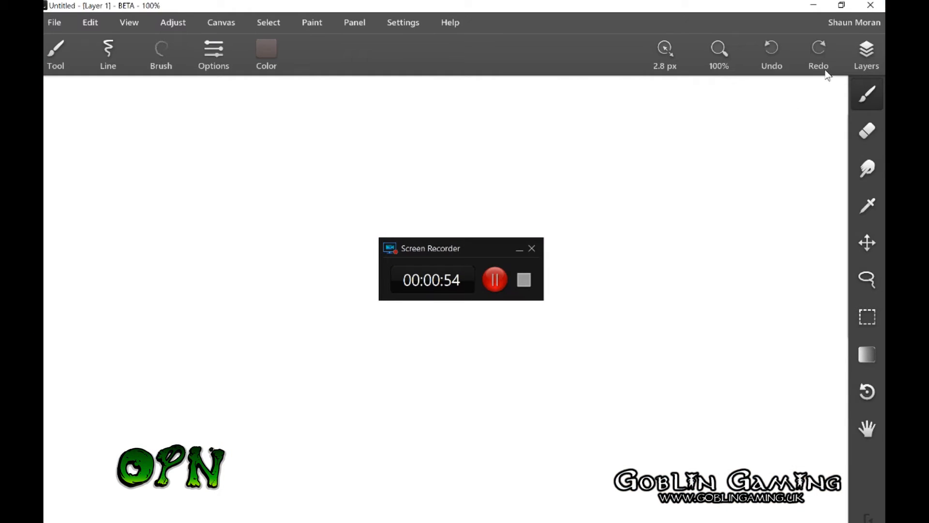
{"action": "left_click", "coordinate": [518, 251]}
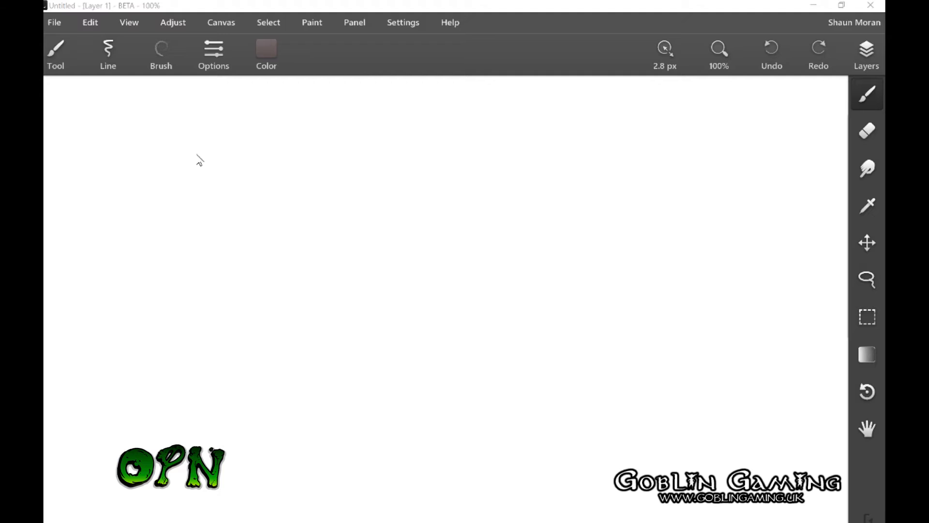
- Import the "parcels" image from the Desktop into the canvas and enlarge the view to about 466%
{"action": "left_click", "coordinate": [57, 29]}
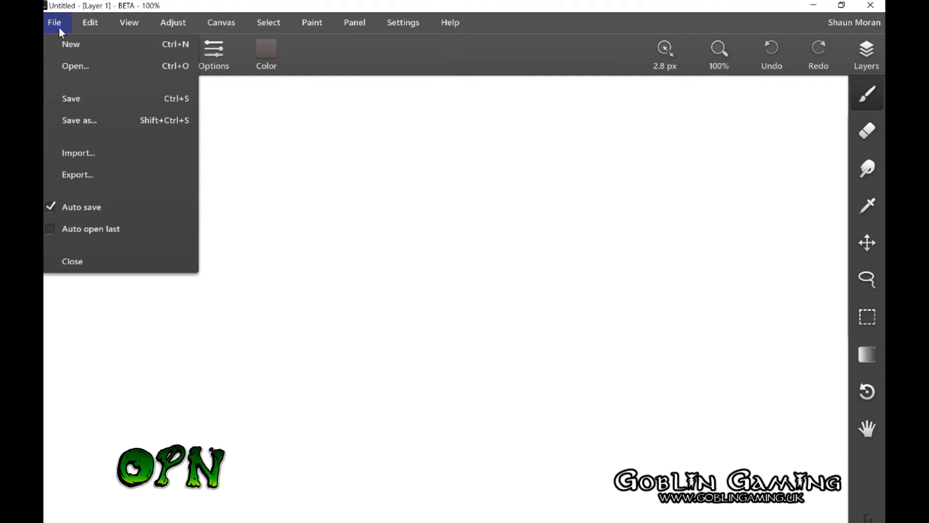
{"action": "left_click", "coordinate": [98, 161]}
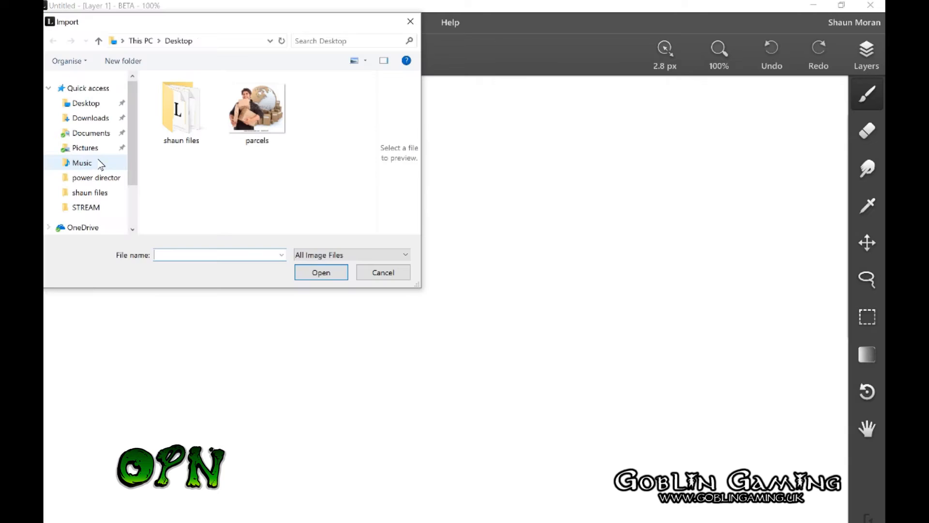
{"action": "left_click", "coordinate": [249, 116]}
{"action": "left_click", "coordinate": [321, 274]}
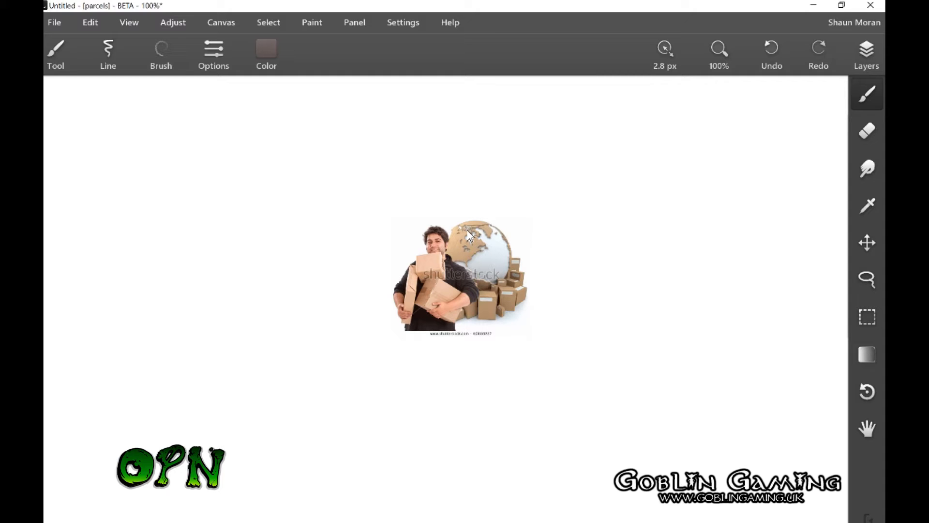
{"action": "scroll", "coordinate": [468, 231], "scroll_direction": "up", "scroll_amount": 7}
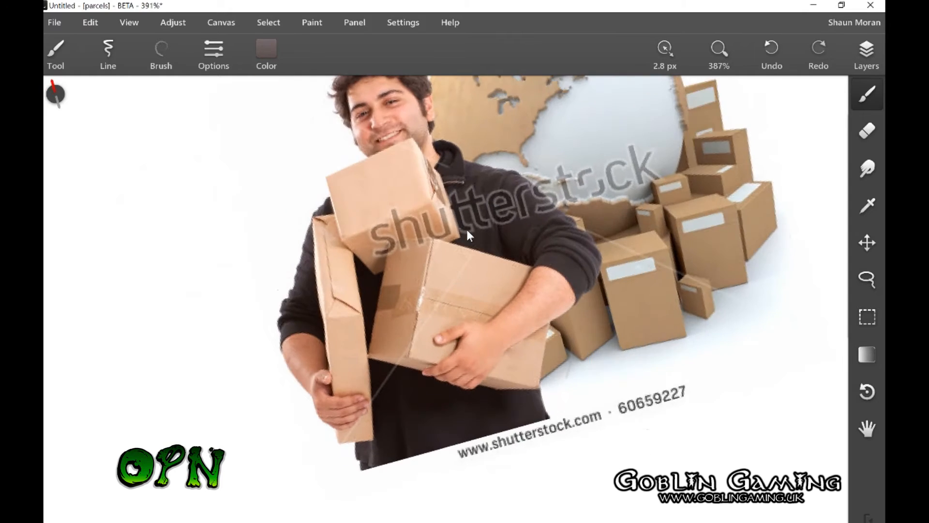
{"action": "scroll", "coordinate": [468, 232], "scroll_direction": "up", "scroll_amount": 3}
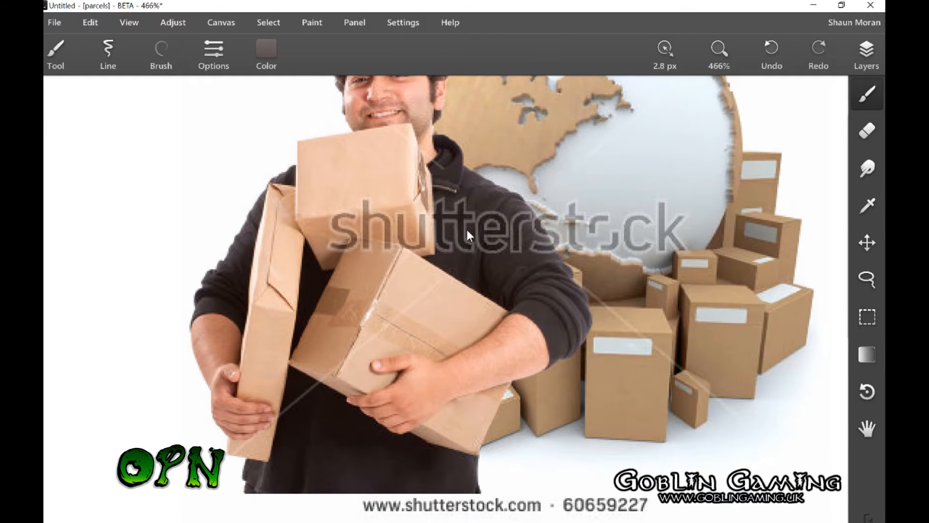
- Add a new layer above the parcels image and reduce the parcels layer's opacity to 40
{"action": "key", "text": "l"}
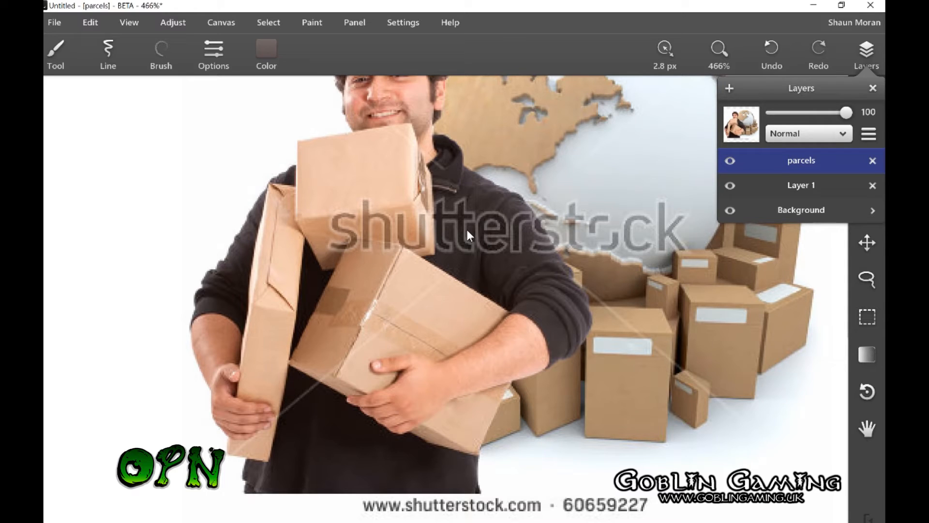
{"action": "key", "text": "ctrl+shift+n"}
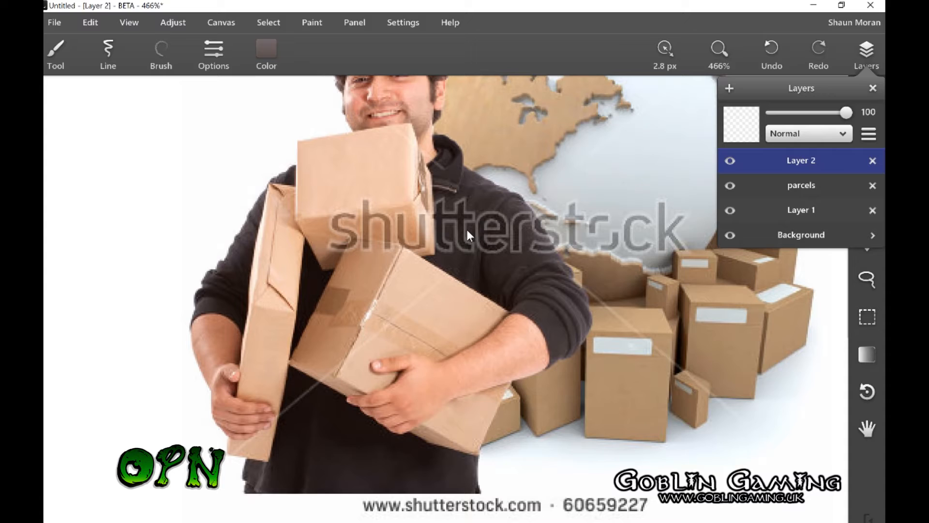
{"action": "key", "text": "alt+["}
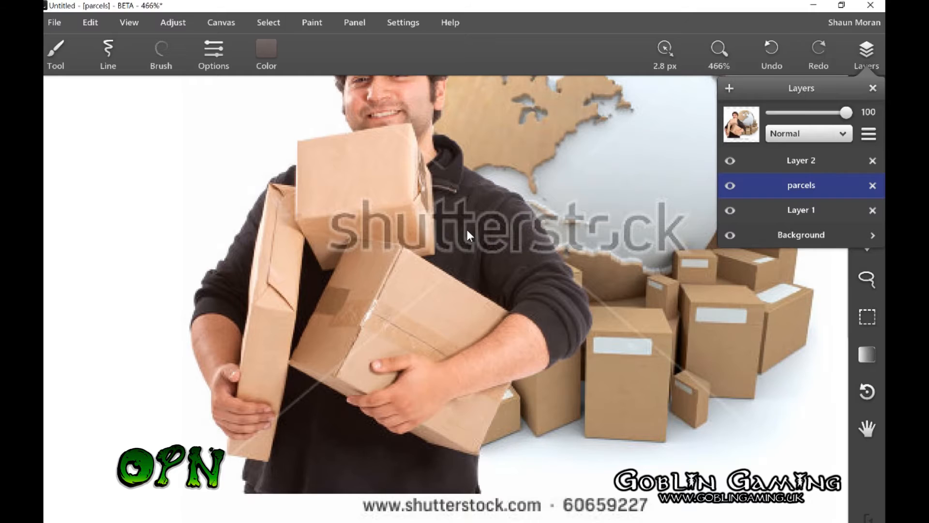
{"action": "key", "text": "ctrl+comma"}
{"action": "key", "text": "ctrl+comma"}
{"action": "key", "text": "ctrl+comma"}
{"action": "key", "text": "ctrl+comma"}
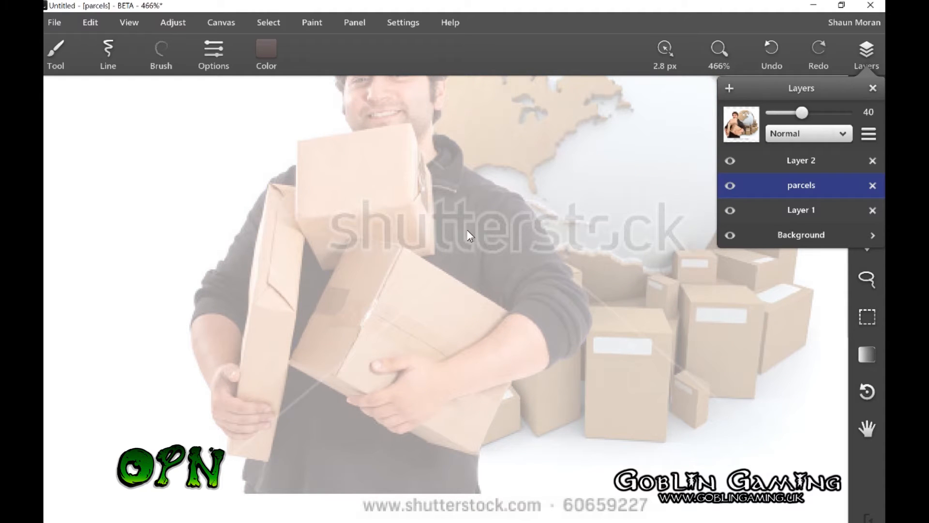
- Make the new empty layer active with the brush tool and hide the layer list
{"action": "key", "text": "alt+bracketright"}
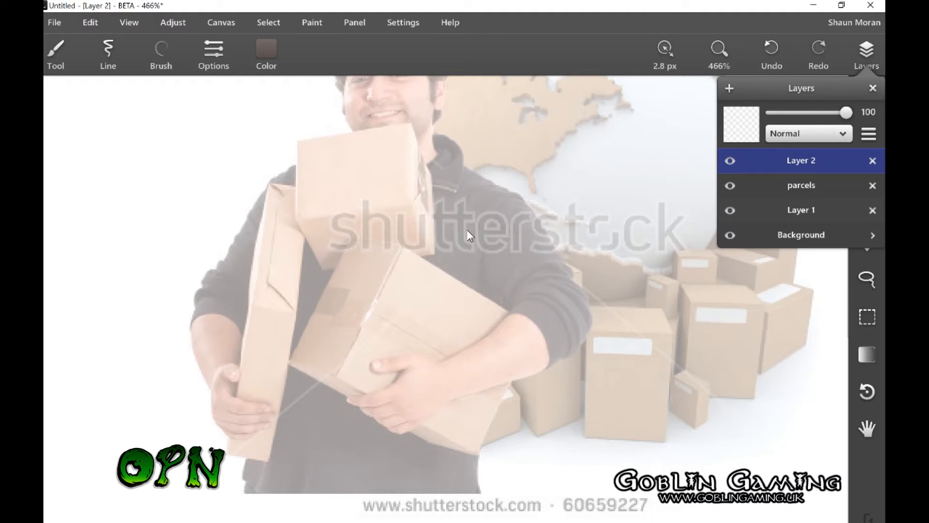
{"action": "key", "text": "b"}
{"action": "key", "text": "Escape"}
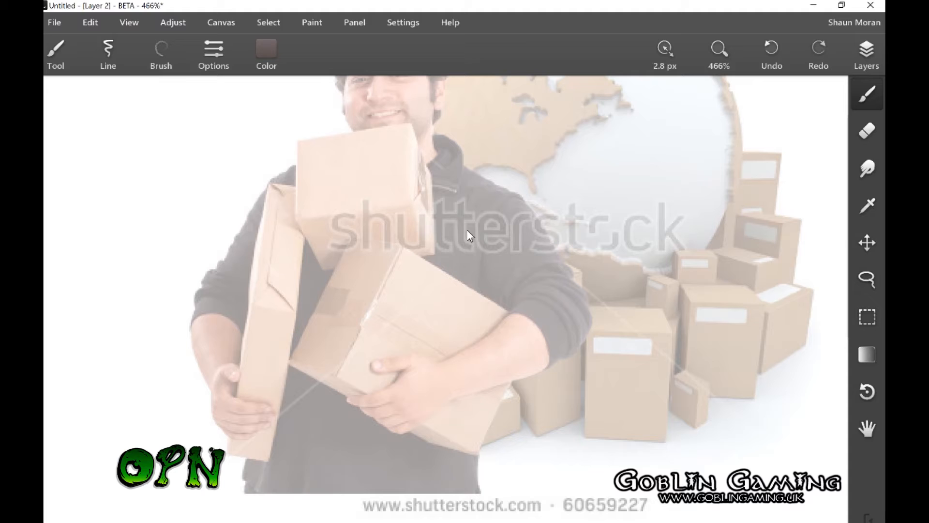
- Try the eraser on the blank canvas beside the man and switch back to the brush
{"action": "left_click", "coordinate": [129, 141]}
{"action": "left_click", "coordinate": [129, 140]}
{"action": "key", "text": "e"}
{"action": "mouse_move", "coordinate": [133, 147]}
{"action": "left_mouse_down"}
{"action": "mouse_move", "coordinate": [122, 139]}
{"action": "mouse_move", "coordinate": [127, 162]}
{"action": "left_mouse_up"}
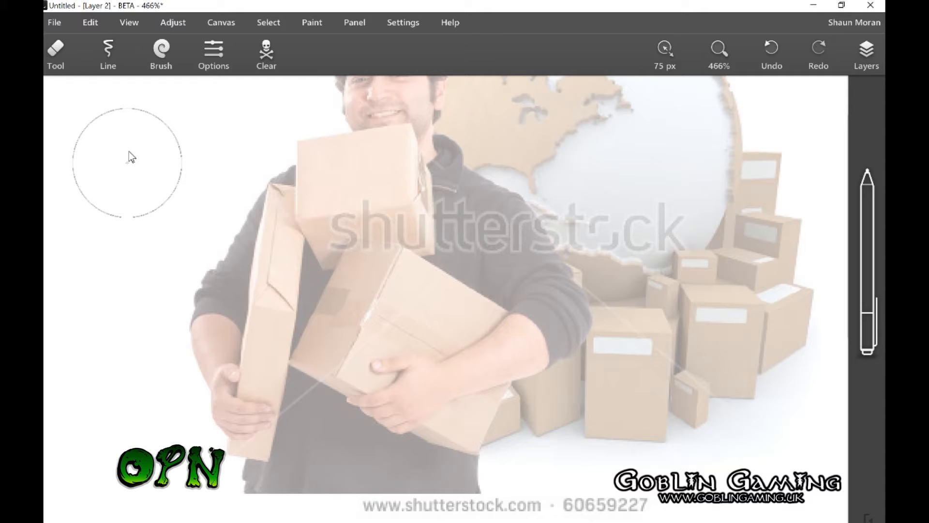
{"action": "key", "text": "b"}
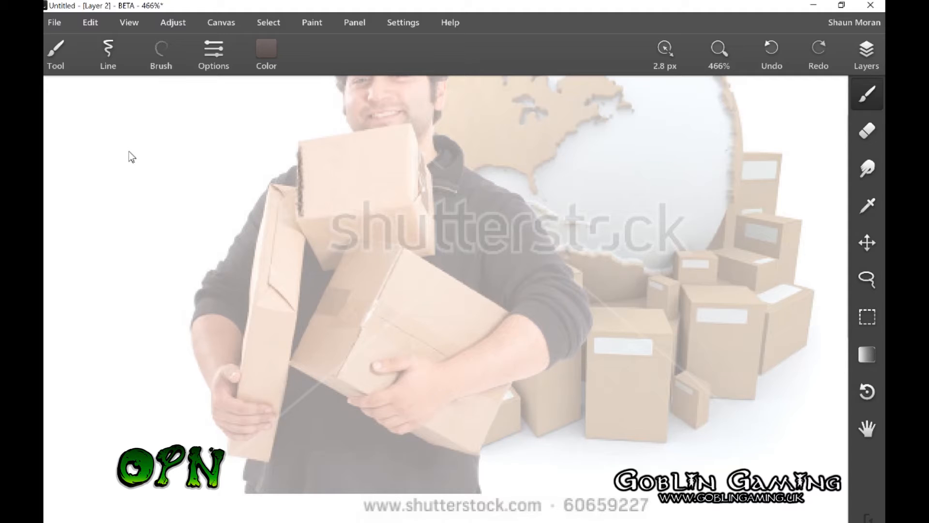
- Trace the edges of the top parcel under the man's chin with the 2.8 px brush, including its side and underside
{"action": "left_click_drag", "start_coordinate": [298, 214], "coordinate": [421, 203]}
{"action": "mouse_move", "coordinate": [301, 144]}
{"action": "left_mouse_down"}
{"action": "mouse_move", "coordinate": [411, 125]}
{"action": "mouse_move", "coordinate": [422, 151]}
{"action": "mouse_move", "coordinate": [420, 203]}
{"action": "left_mouse_up"}
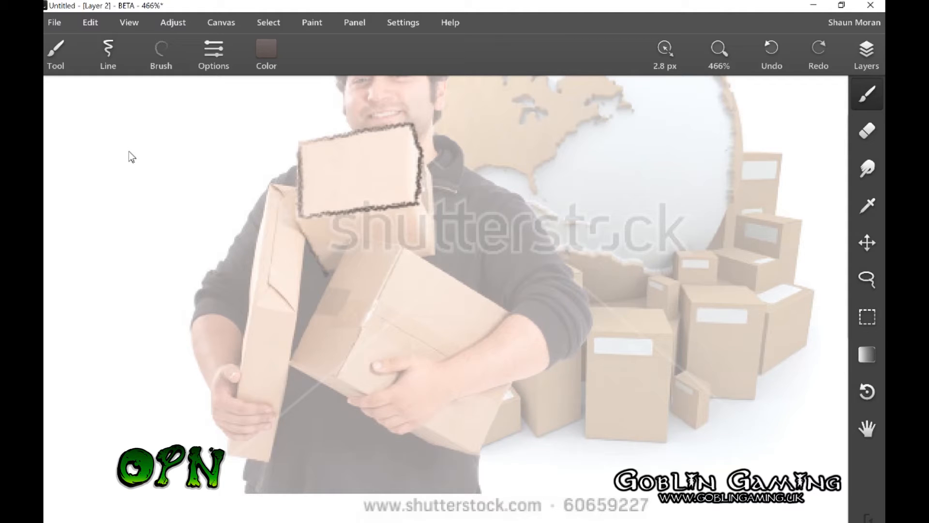
{"action": "left_click_drag", "start_coordinate": [424, 215], "coordinate": [440, 238]}
{"action": "left_click_drag", "start_coordinate": [431, 175], "coordinate": [437, 234]}
{"action": "mouse_move", "coordinate": [414, 136]}
{"action": "left_mouse_down"}
{"action": "mouse_move", "coordinate": [437, 174]}
{"action": "mouse_move", "coordinate": [438, 239]}
{"action": "left_mouse_up"}
{"action": "left_click_drag", "start_coordinate": [419, 202], "coordinate": [438, 241]}
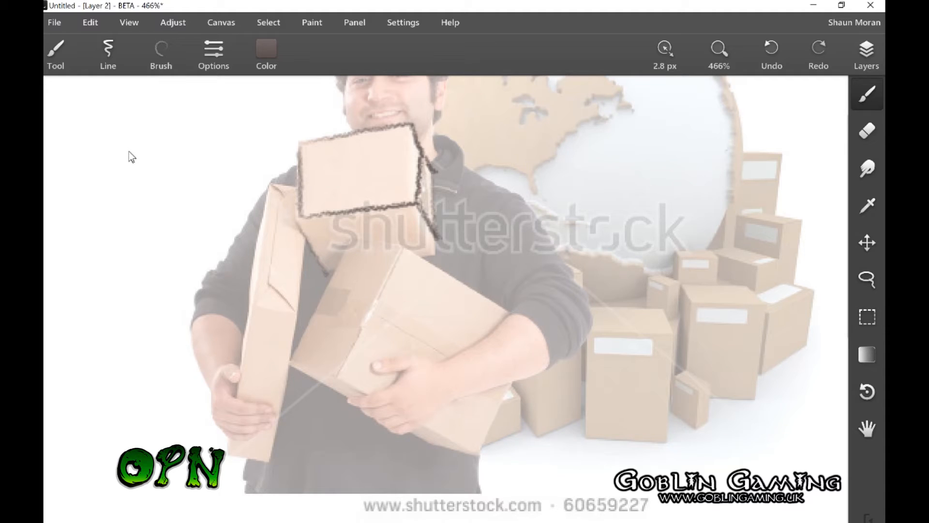
{"action": "left_click_drag", "start_coordinate": [325, 272], "coordinate": [338, 268]}
{"action": "left_click_drag", "start_coordinate": [415, 258], "coordinate": [439, 249]}
- Trace the upper edges and narrow end face of the large tilted box below the top parcel
{"action": "left_click_drag", "start_coordinate": [348, 243], "coordinate": [292, 365]}
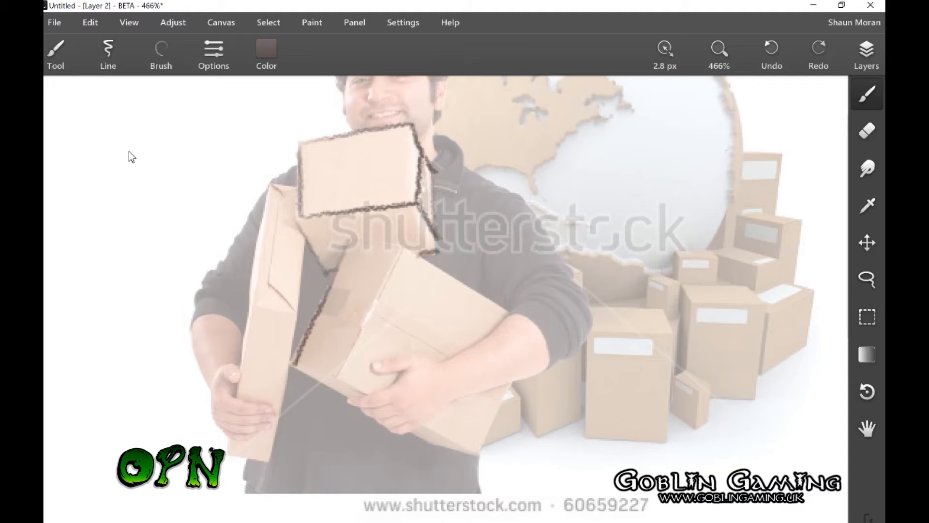
{"action": "mouse_move", "coordinate": [402, 253]}
{"action": "left_mouse_down"}
{"action": "mouse_move", "coordinate": [338, 380]}
{"action": "mouse_move", "coordinate": [350, 377]}
{"action": "mouse_move", "coordinate": [356, 402]}
{"action": "mouse_move", "coordinate": [371, 397]}
{"action": "left_mouse_up"}
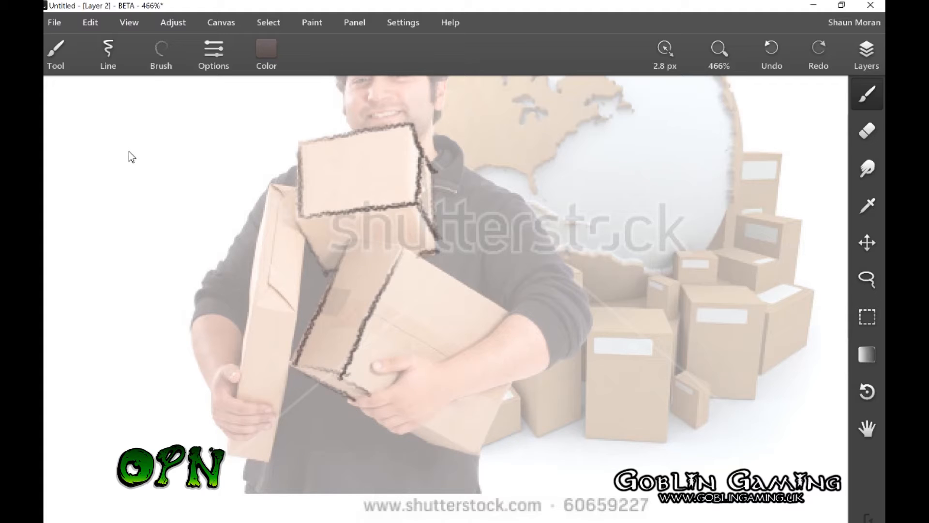
{"action": "left_click_drag", "start_coordinate": [403, 249], "coordinate": [513, 312]}
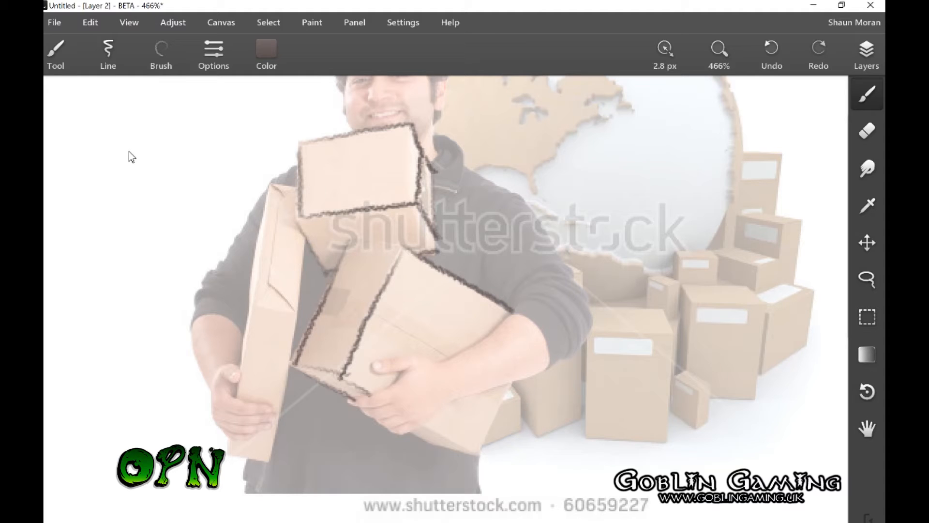
{"action": "mouse_move", "coordinate": [350, 240]}
{"action": "left_mouse_down"}
{"action": "mouse_move", "coordinate": [408, 248]}
{"action": "mouse_move", "coordinate": [356, 236]}
{"action": "left_mouse_up"}
- Trace the forearm and hand wrapped around the large tilted box, plus the box's lower corner below the arm
{"action": "left_click_drag", "start_coordinate": [129, 152], "coordinate": [134, 147]}
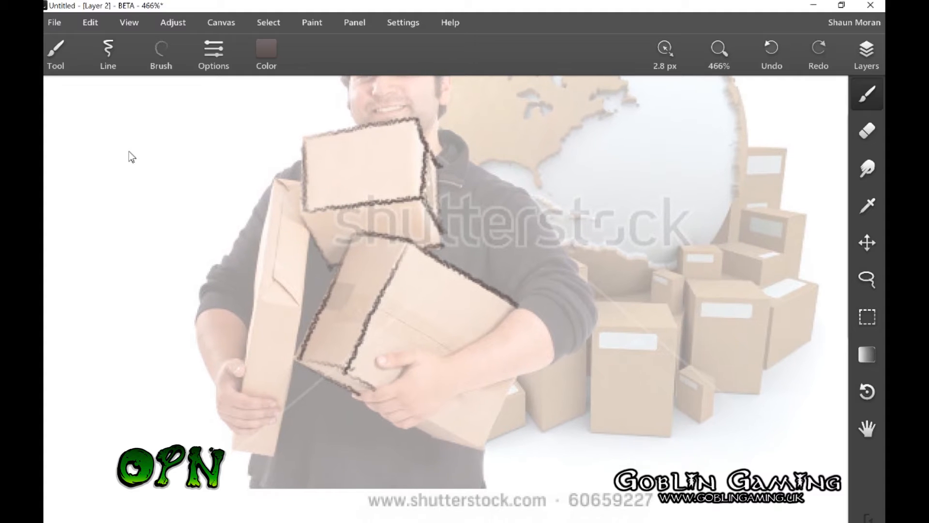
{"action": "mouse_move", "coordinate": [515, 309]}
{"action": "left_mouse_down"}
{"action": "mouse_move", "coordinate": [457, 355]}
{"action": "mouse_move", "coordinate": [391, 355]}
{"action": "mouse_move", "coordinate": [380, 367]}
{"action": "mouse_move", "coordinate": [411, 372]}
{"action": "mouse_move", "coordinate": [353, 402]}
{"action": "mouse_move", "coordinate": [391, 405]}
{"action": "mouse_move", "coordinate": [420, 433]}
{"action": "left_mouse_up"}
{"action": "mouse_move", "coordinate": [544, 371]}
{"action": "left_mouse_down"}
{"action": "mouse_move", "coordinate": [459, 395]}
{"action": "mouse_move", "coordinate": [416, 429]}
{"action": "left_mouse_up"}
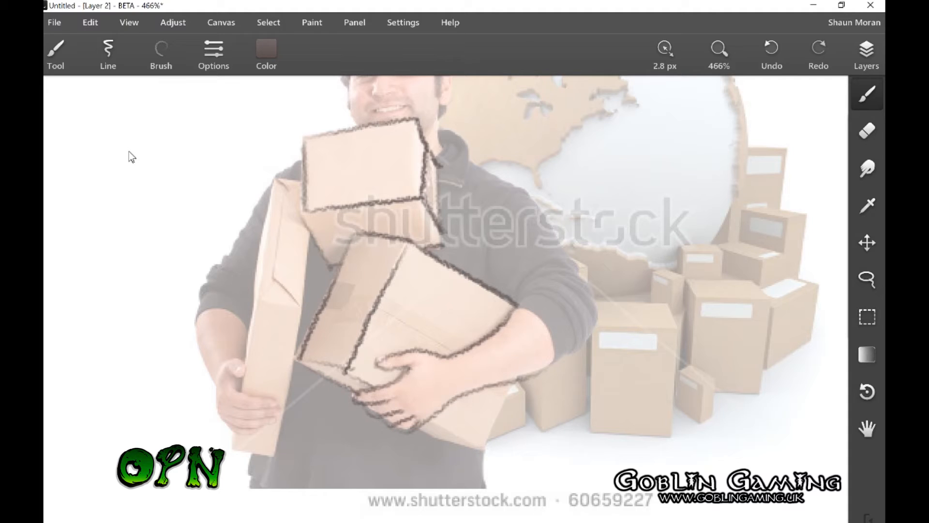
{"action": "left_click_drag", "start_coordinate": [510, 390], "coordinate": [481, 446]}
{"action": "left_click_drag", "start_coordinate": [435, 420], "coordinate": [477, 448]}
{"action": "left_click_drag", "start_coordinate": [421, 428], "coordinate": [481, 450]}
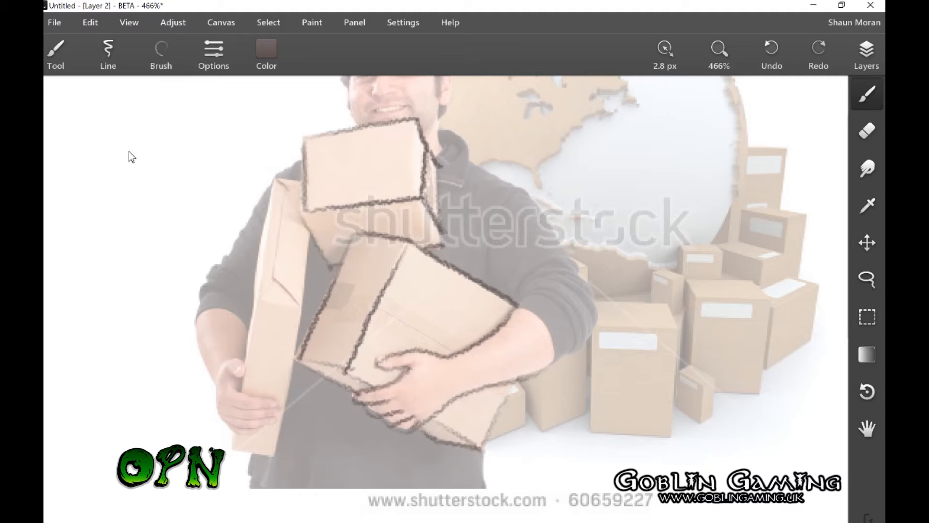
- Trace the narrow upright parcel beside the other two boxes, outlining its upper panel and long sides down to the hand
{"action": "mouse_move", "coordinate": [271, 184]}
{"action": "left_mouse_down"}
{"action": "mouse_move", "coordinate": [261, 306]}
{"action": "mouse_move", "coordinate": [301, 308]}
{"action": "left_mouse_up"}
{"action": "left_click_drag", "start_coordinate": [301, 239], "coordinate": [295, 315]}
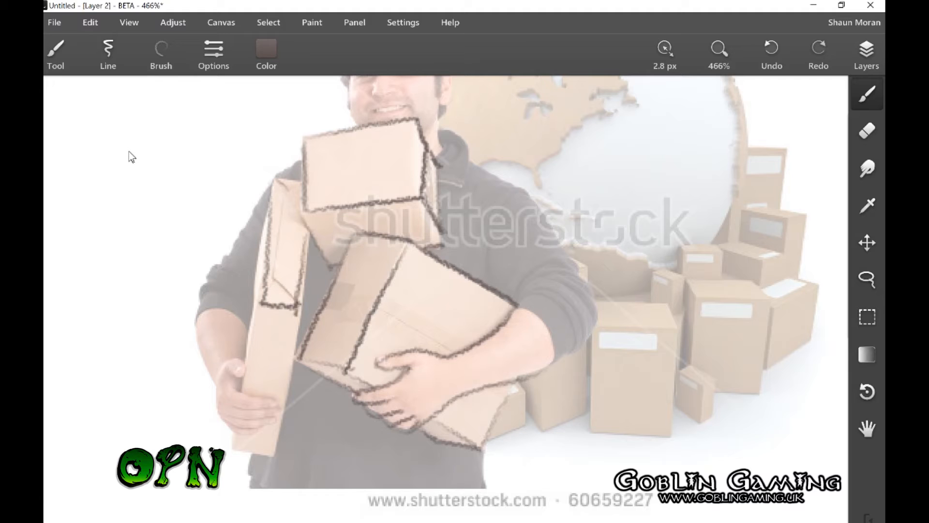
{"action": "left_click_drag", "start_coordinate": [274, 180], "coordinate": [297, 184]}
{"action": "scroll", "coordinate": [129, 152], "scroll_direction": "down", "scroll_amount": 1}
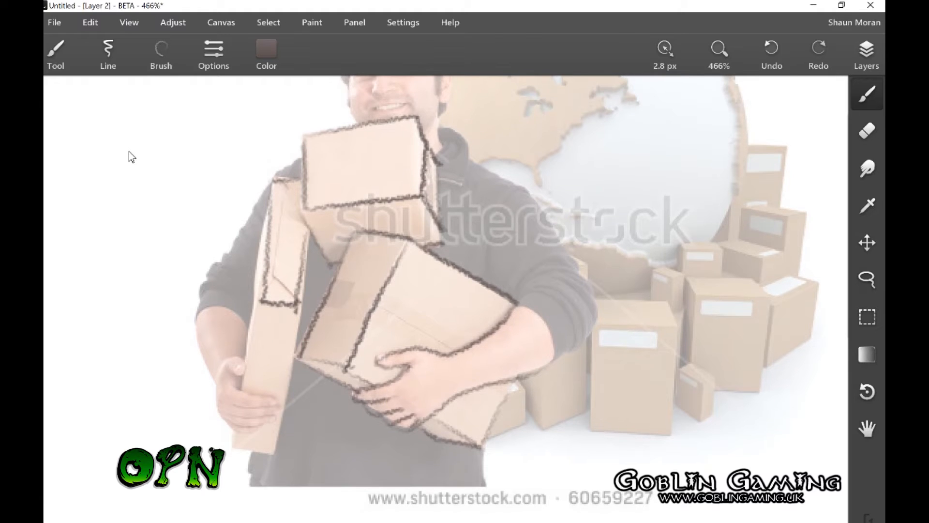
{"action": "left_click_drag", "start_coordinate": [261, 297], "coordinate": [242, 378]}
{"action": "left_click_drag", "start_coordinate": [269, 204], "coordinate": [246, 357]}
{"action": "scroll", "coordinate": [129, 152], "scroll_direction": "down", "scroll_amount": 1}
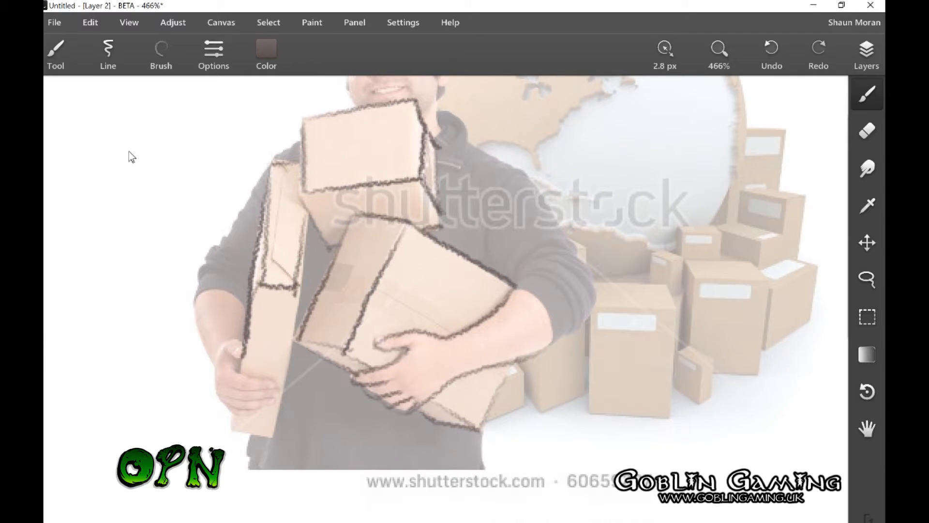
{"action": "scroll", "coordinate": [129, 152], "scroll_direction": "up", "scroll_amount": 2}
{"action": "left_click_drag", "start_coordinate": [302, 320], "coordinate": [288, 414]}
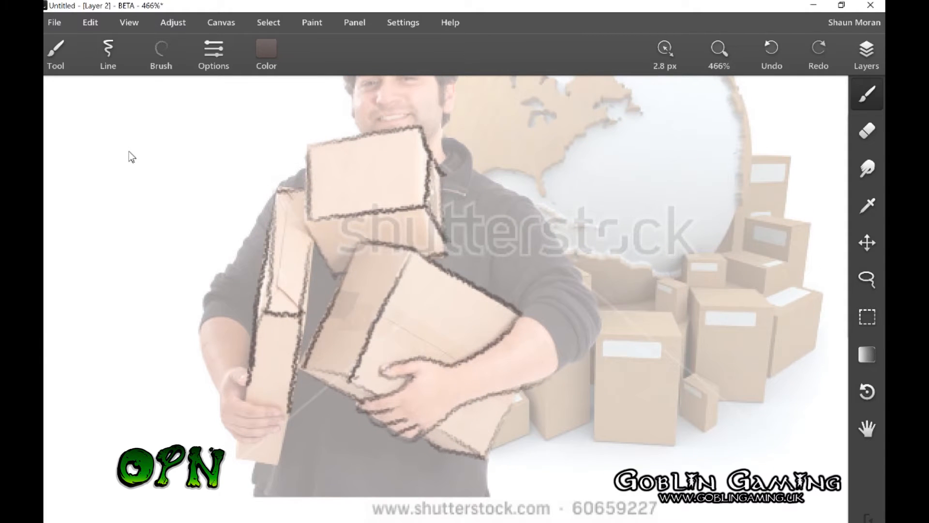
- Trace the hand gripping the narrow upright parcel and its forearm up to the sleeve cuff
{"action": "mouse_move", "coordinate": [248, 368]}
{"action": "left_mouse_down"}
{"action": "mouse_move", "coordinate": [252, 405]}
{"action": "mouse_move", "coordinate": [289, 424]}
{"action": "mouse_move", "coordinate": [239, 446]}
{"action": "left_mouse_up"}
{"action": "mouse_move", "coordinate": [232, 367]}
{"action": "left_mouse_down"}
{"action": "mouse_move", "coordinate": [215, 406]}
{"action": "mouse_move", "coordinate": [224, 433]}
{"action": "mouse_move", "coordinate": [238, 441]}
{"action": "left_mouse_up"}
{"action": "mouse_move", "coordinate": [220, 384]}
{"action": "left_mouse_down"}
{"action": "mouse_move", "coordinate": [200, 326]}
{"action": "mouse_move", "coordinate": [256, 340]}
{"action": "left_mouse_up"}
{"action": "scroll", "coordinate": [129, 151], "scroll_direction": "up", "scroll_amount": 1}
{"action": "scroll", "coordinate": [129, 151], "scroll_direction": "down", "scroll_amount": 1}
{"action": "scroll", "coordinate": [129, 151], "scroll_direction": "down", "scroll_amount": 1}
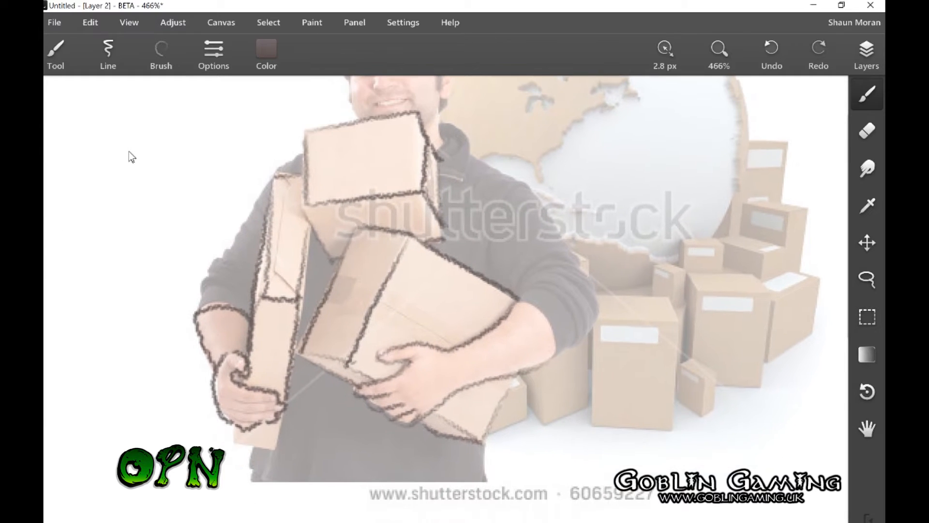
- Trace the sleeve and shoulder beside the upright parcel, the neck and collar, and the opposite shoulder with its armhole seam
{"action": "mouse_move", "coordinate": [268, 180]}
{"action": "left_mouse_down"}
{"action": "mouse_move", "coordinate": [233, 242]}
{"action": "mouse_move", "coordinate": [211, 259]}
{"action": "mouse_move", "coordinate": [194, 316]}
{"action": "left_mouse_up"}
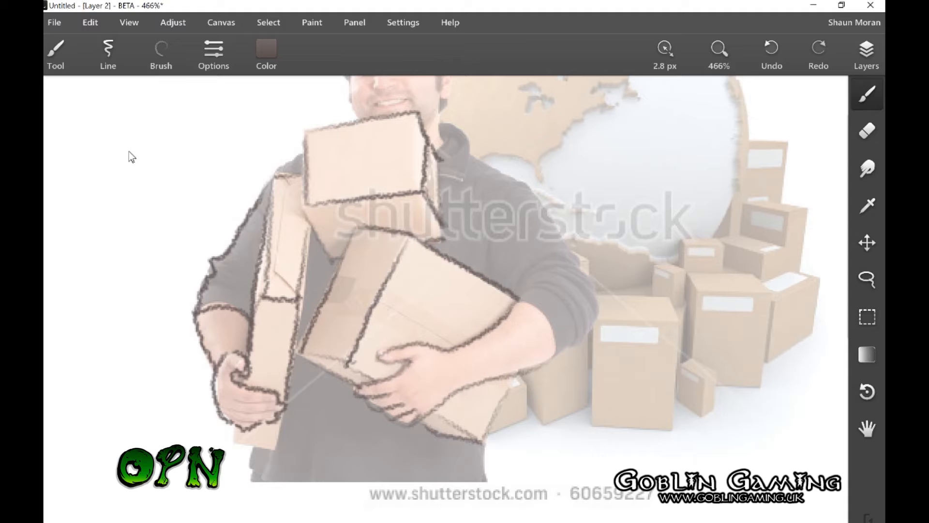
{"action": "left_click_drag", "start_coordinate": [261, 196], "coordinate": [304, 153]}
{"action": "mouse_move", "coordinate": [444, 123]}
{"action": "left_mouse_down"}
{"action": "mouse_move", "coordinate": [474, 147]}
{"action": "mouse_move", "coordinate": [441, 182]}
{"action": "mouse_move", "coordinate": [439, 108]}
{"action": "left_mouse_up"}
{"action": "mouse_move", "coordinate": [480, 161]}
{"action": "left_mouse_down"}
{"action": "mouse_move", "coordinate": [530, 188]}
{"action": "mouse_move", "coordinate": [545, 215]}
{"action": "mouse_move", "coordinate": [496, 259]}
{"action": "left_mouse_up"}
- Trace the rolled-up sleeve of the arm around the large box, including its outer edge, cuff and fabric folds
{"action": "mouse_move", "coordinate": [546, 218]}
{"action": "left_mouse_down"}
{"action": "mouse_move", "coordinate": [598, 286]}
{"action": "mouse_move", "coordinate": [526, 283]}
{"action": "mouse_move", "coordinate": [578, 267]}
{"action": "mouse_move", "coordinate": [588, 335]}
{"action": "left_mouse_up"}
{"action": "left_click_drag", "start_coordinate": [517, 299], "coordinate": [561, 360]}
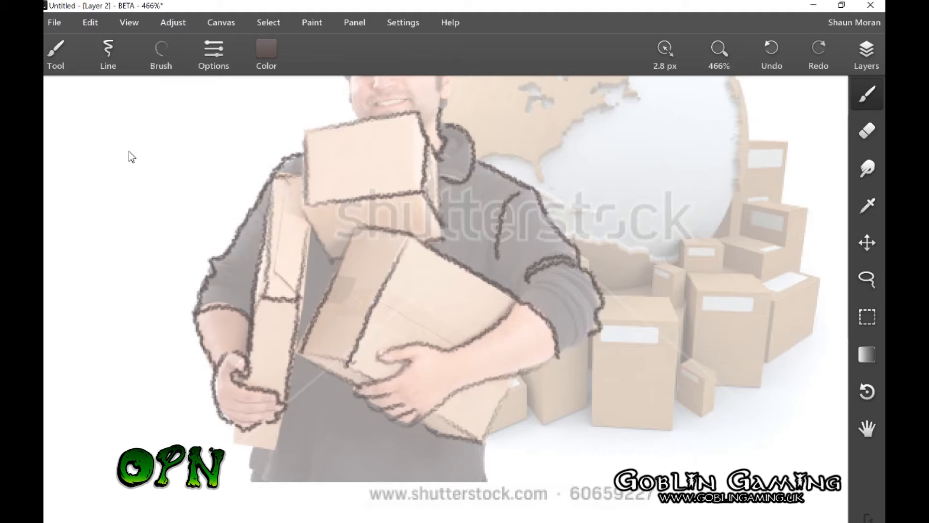
{"action": "left_click_drag", "start_coordinate": [542, 287], "coordinate": [521, 295]}
{"action": "mouse_move", "coordinate": [543, 280]}
{"action": "left_mouse_down"}
{"action": "mouse_move", "coordinate": [527, 293]}
{"action": "mouse_move", "coordinate": [581, 318]}
{"action": "left_mouse_up"}
{"action": "left_click_drag", "start_coordinate": [555, 275], "coordinate": [587, 309]}
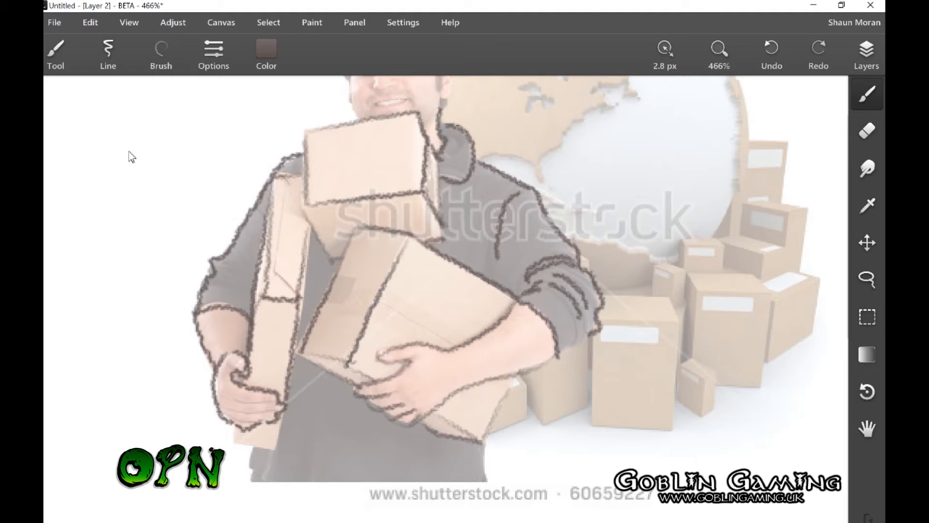
- Trace the two short waist edges of the shirt below the parcels and the outline of the man's head
{"action": "left_click_drag", "start_coordinate": [481, 446], "coordinate": [492, 483]}
{"action": "left_click_drag", "start_coordinate": [253, 446], "coordinate": [248, 485]}
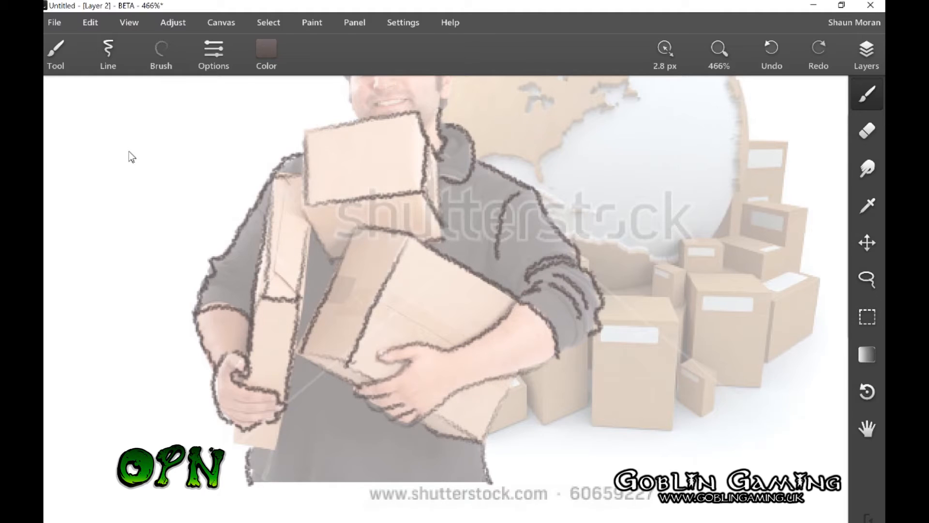
{"action": "scroll", "coordinate": [129, 152], "scroll_direction": "up", "scroll_amount": 3}
{"action": "mouse_move", "coordinate": [360, 242]}
{"action": "left_mouse_down"}
{"action": "mouse_move", "coordinate": [357, 152]}
{"action": "mouse_move", "coordinate": [397, 130]}
{"action": "mouse_move", "coordinate": [460, 209]}
{"action": "mouse_move", "coordinate": [450, 256]}
{"action": "left_mouse_up"}
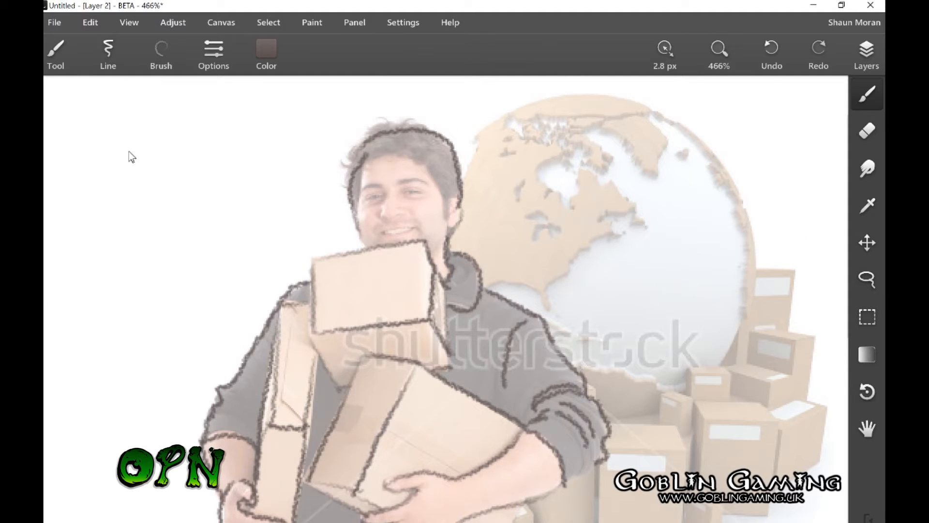
- Hide the parcels photo layer and check the traced line sketch on its own
{"action": "scroll", "coordinate": [129, 152], "scroll_direction": "down", "scroll_amount": 3}
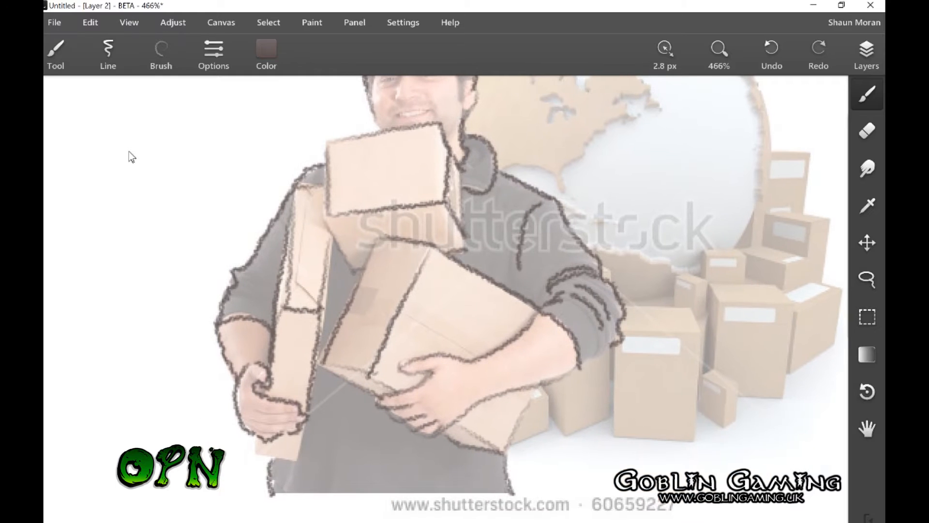
{"action": "key", "text": "F7"}
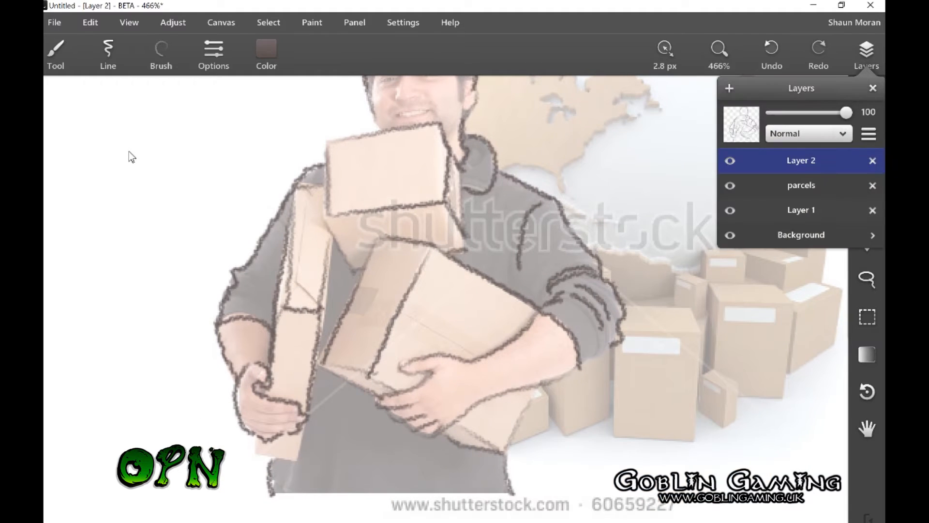
{"action": "left_click", "coordinate": [730, 185]}
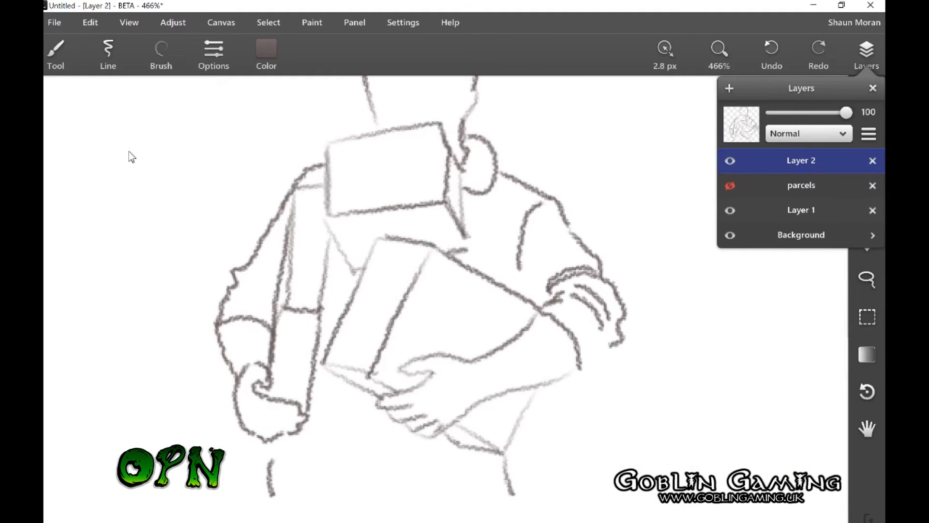
{"action": "key", "text": "F7"}
{"action": "scroll", "coordinate": [128, 152], "scroll_direction": "up", "scroll_amount": 2}
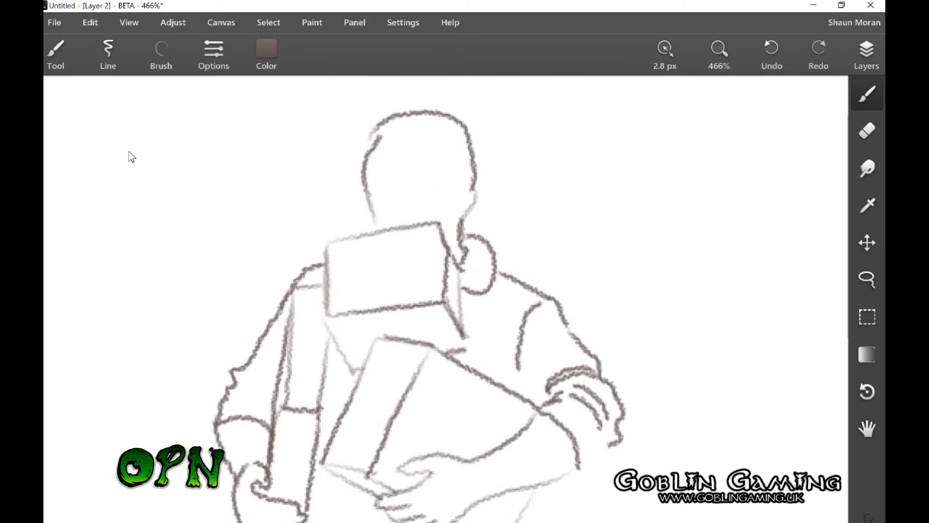
{"action": "scroll", "coordinate": [130, 152], "scroll_direction": "up", "scroll_amount": 1}
{"action": "scroll", "coordinate": [129, 152], "scroll_direction": "down", "scroll_amount": 3}
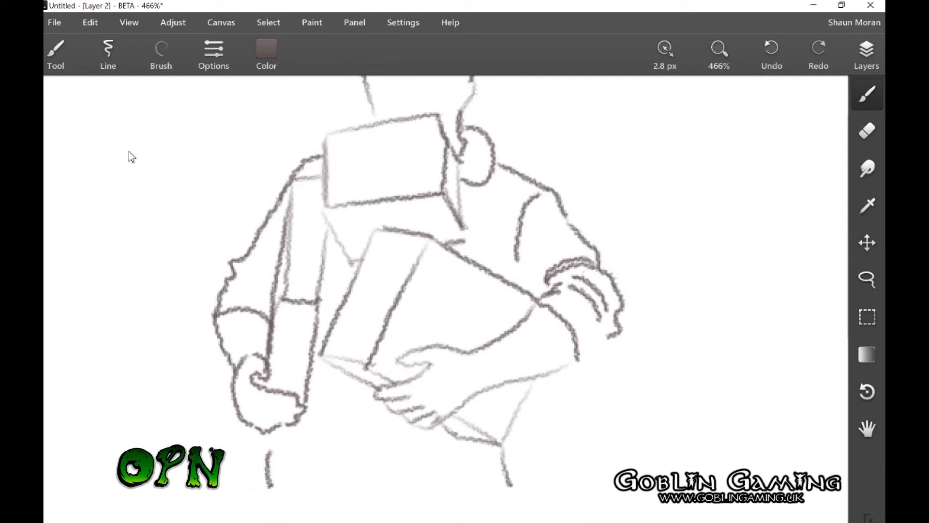
{"action": "scroll", "coordinate": [129, 152], "scroll_direction": "up", "scroll_amount": 1}
{"action": "scroll", "coordinate": [129, 152], "scroll_direction": "down", "scroll_amount": 1}
{"action": "scroll", "coordinate": [129, 156], "scroll_direction": "down", "scroll_amount": 4}
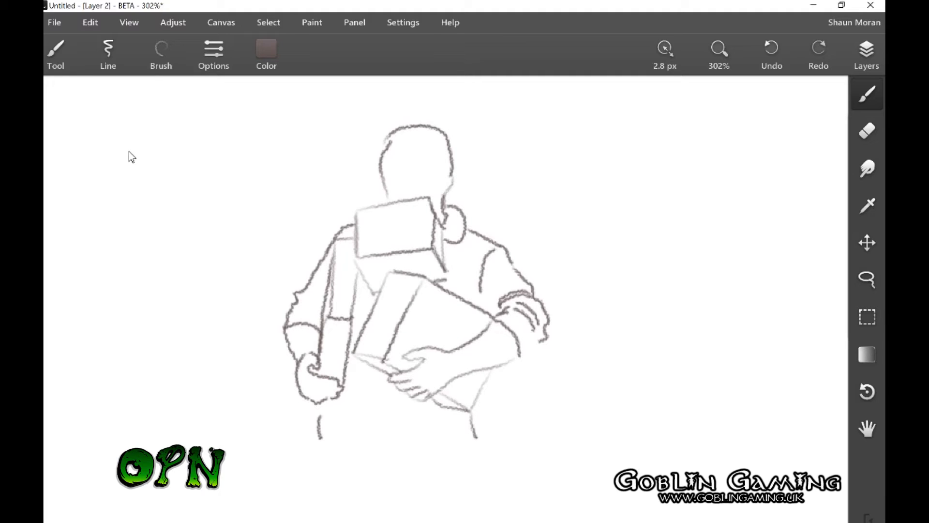
{"action": "key", "text": "l"}
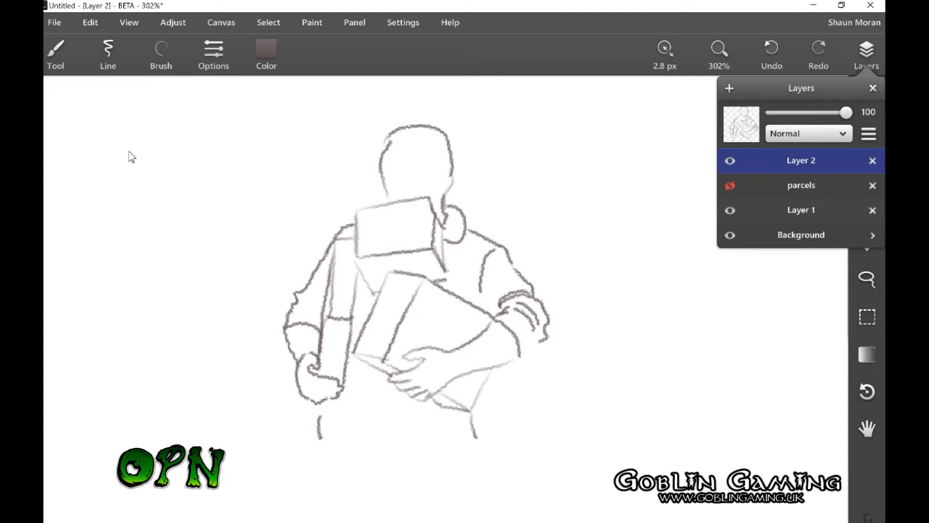
{"action": "key", "text": "l"}
{"action": "mouse_move", "coordinate": [289, 178]}
{"action": "left_mouse_down"}
{"action": "mouse_move", "coordinate": [300, 150]}
{"action": "mouse_move", "coordinate": [389, 106]}
{"action": "mouse_move", "coordinate": [529, 187]}
{"action": "mouse_move", "coordinate": [592, 338]}
{"action": "mouse_move", "coordinate": [489, 487]}
{"action": "mouse_move", "coordinate": [292, 475]}
{"action": "mouse_move", "coordinate": [224, 372]}
{"action": "mouse_move", "coordinate": [245, 241]}
{"action": "mouse_move", "coordinate": [288, 178]}
{"action": "left_mouse_up"}
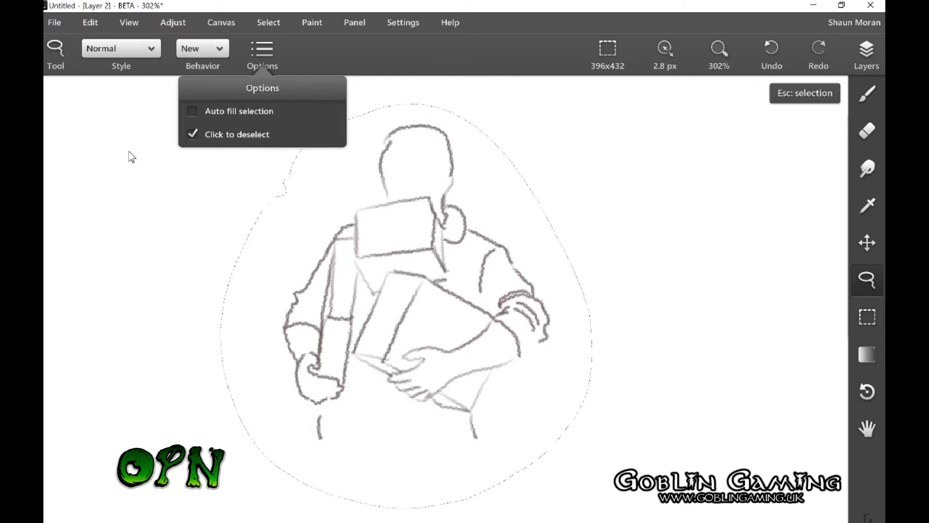
{"action": "key", "text": "m"}
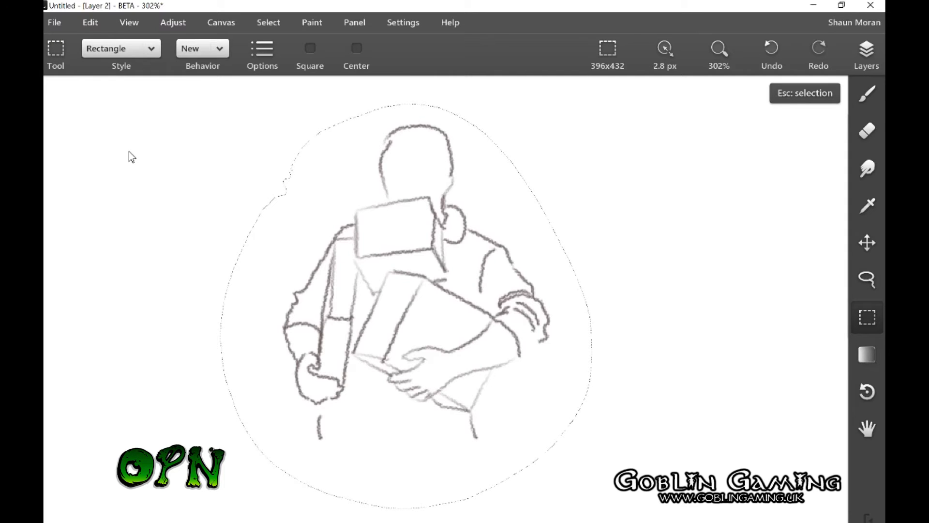
{"action": "scroll", "coordinate": [129, 151], "scroll_direction": "up", "scroll_amount": 3}
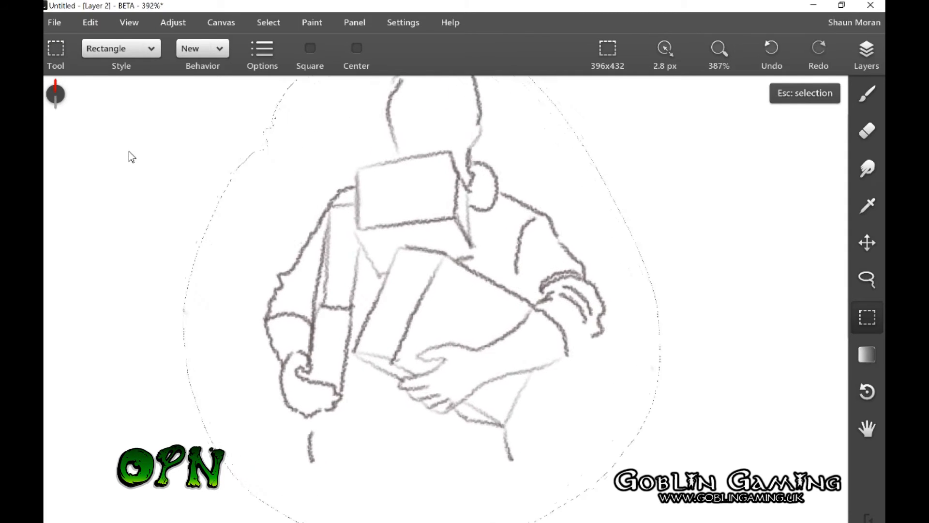
{"action": "scroll", "coordinate": [128, 152], "scroll_direction": "down", "scroll_amount": 3}
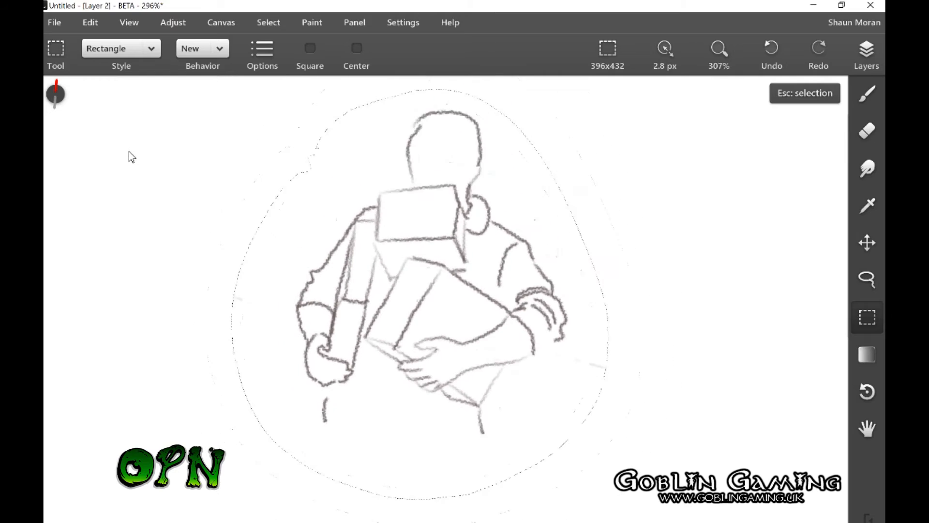
{"action": "scroll", "coordinate": [129, 152], "scroll_direction": "down", "scroll_amount": 3}
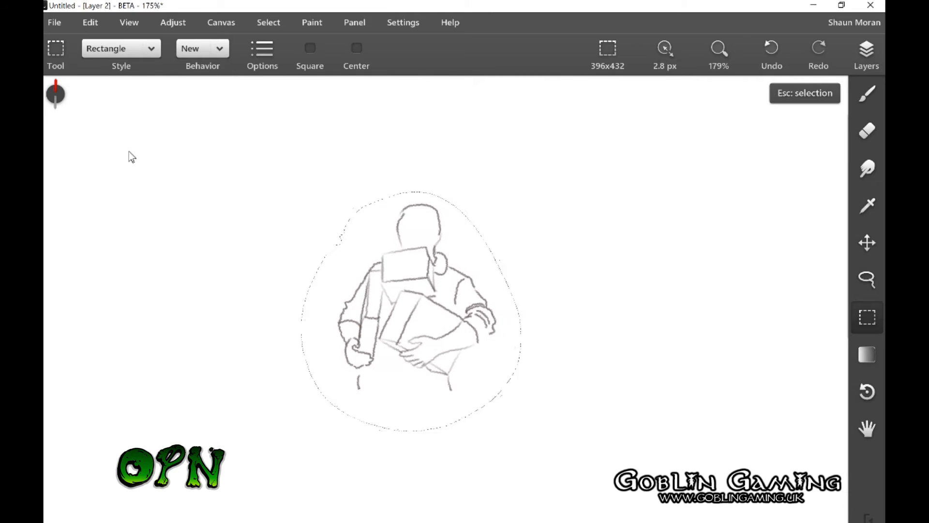
{"action": "scroll", "coordinate": [131, 157], "scroll_direction": "down", "scroll_amount": 2}
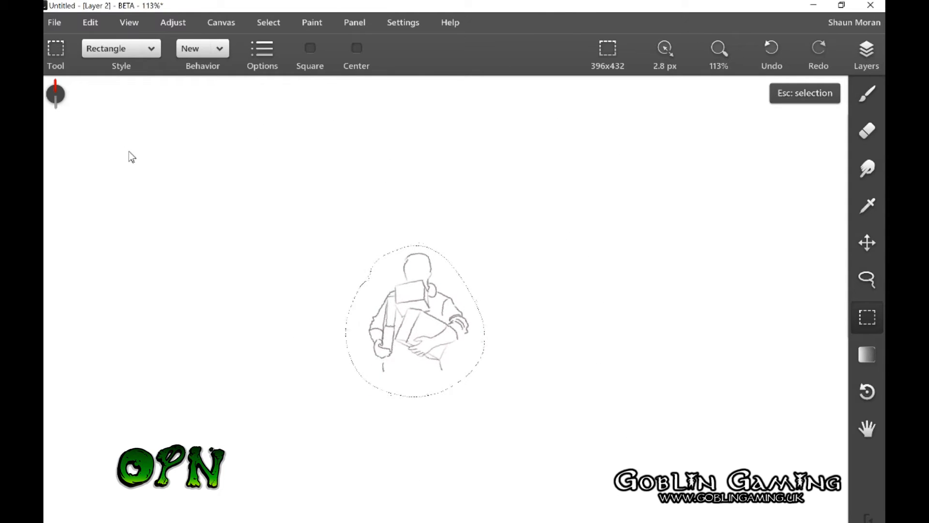
{"action": "scroll", "coordinate": [130, 158], "scroll_direction": "up", "scroll_amount": 2}
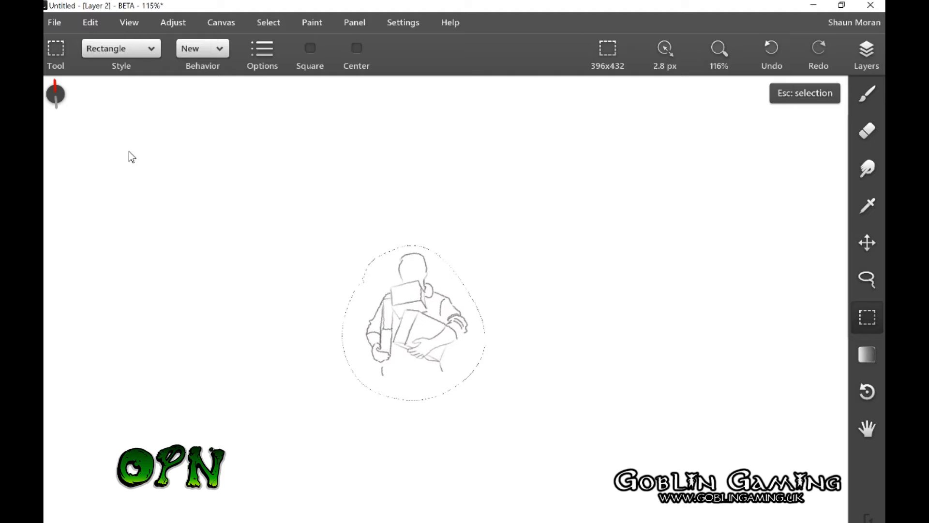
{"action": "scroll", "coordinate": [131, 157], "scroll_direction": "up", "scroll_amount": 3}
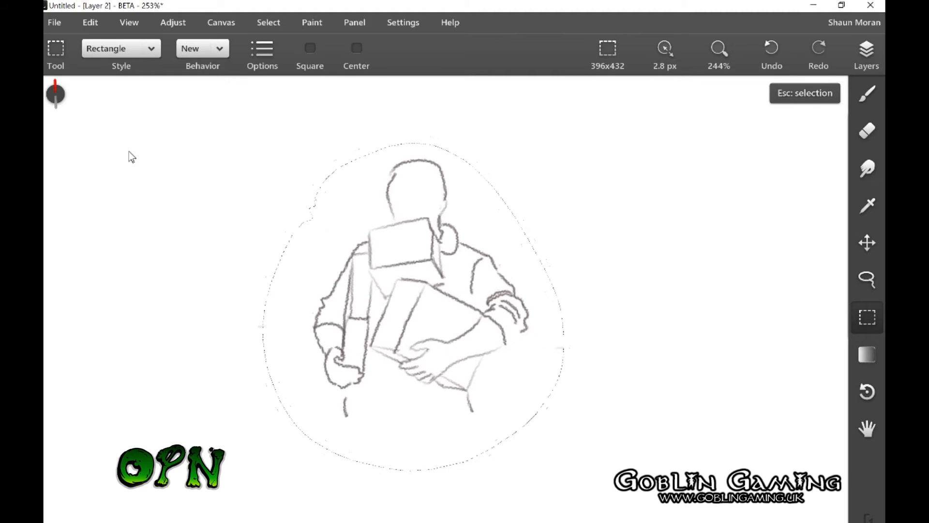
{"action": "scroll", "coordinate": [131, 157], "scroll_direction": "up", "scroll_amount": 1}
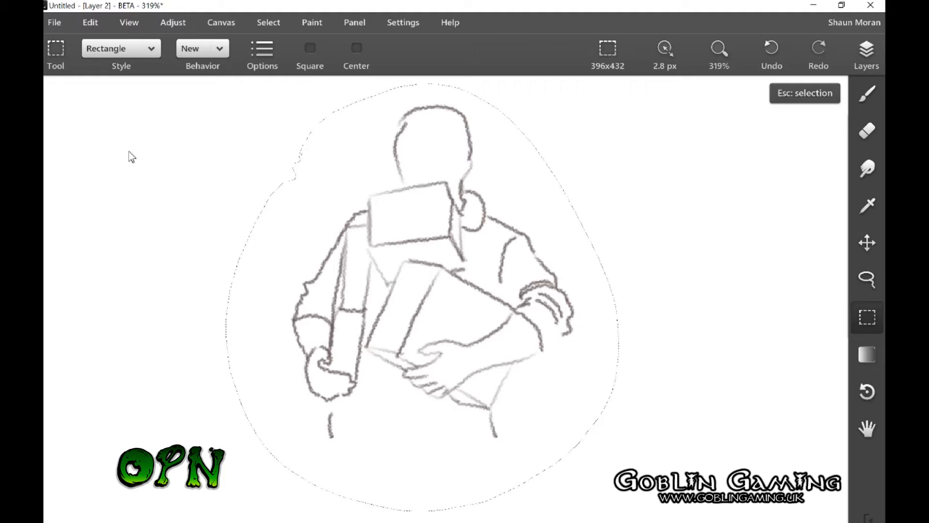
{"action": "key", "text": "alt+e"}
{"action": "key", "text": "Down"}
{"action": "key", "text": "Return"}
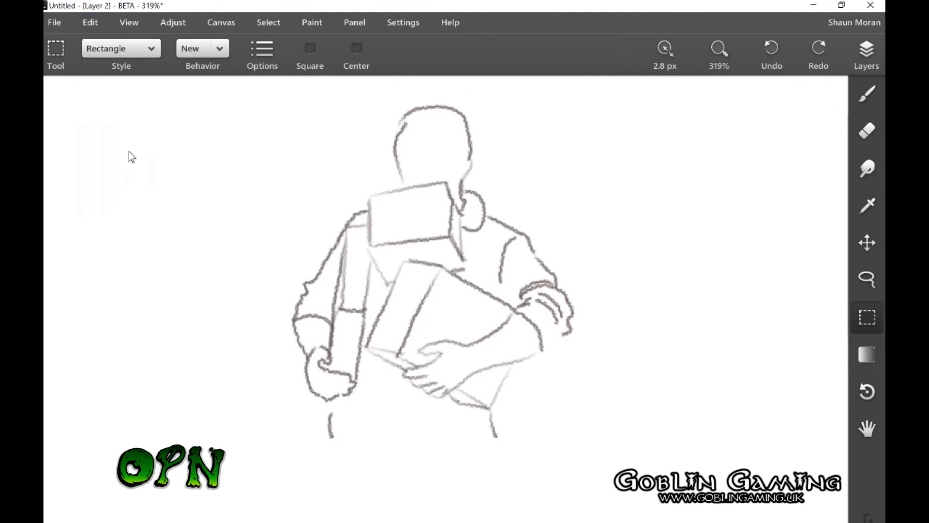
- Add a new layer above the sketch, lower the opacity of Layer 2 to 19, and make the new layer active
{"action": "key", "text": "ctrl+l"}
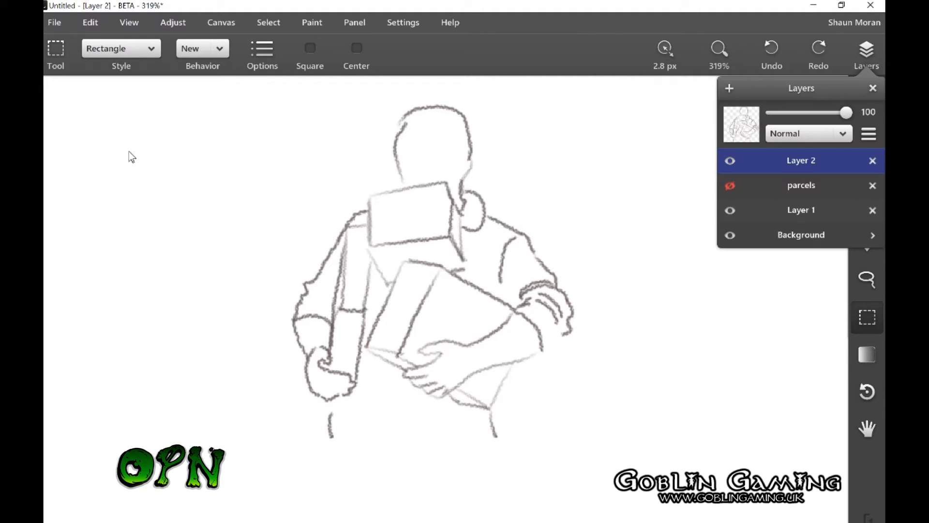
{"action": "key", "text": "ctrl+shift+n"}
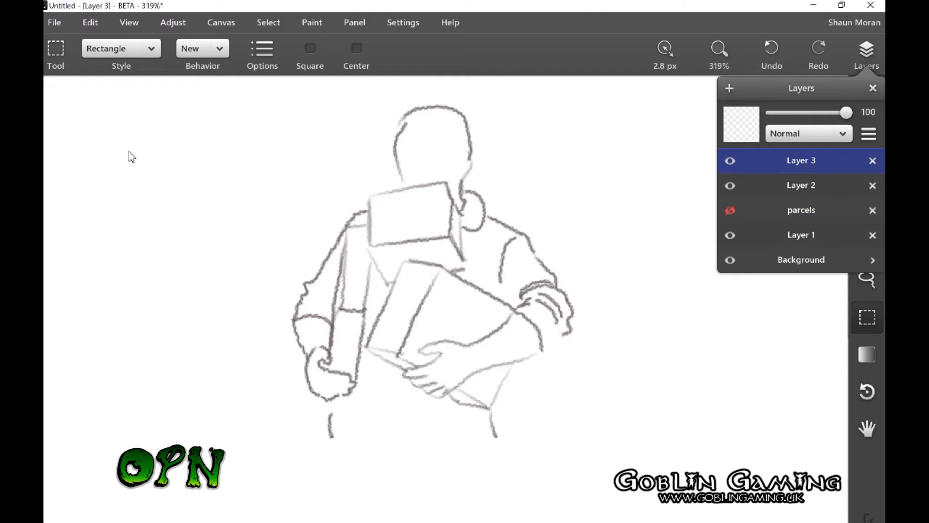
{"action": "key", "text": "F2"}
{"action": "key", "text": "alt+["}
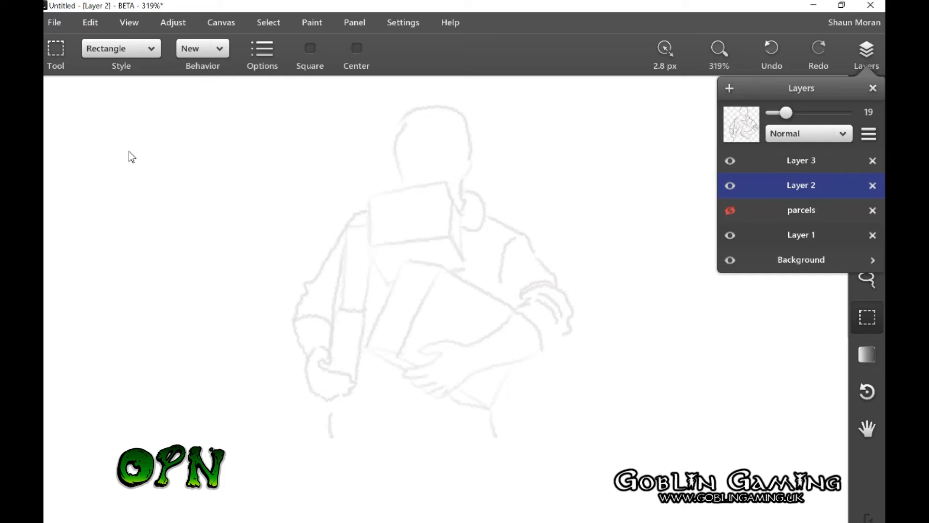
{"action": "key", "text": "alt+]"}
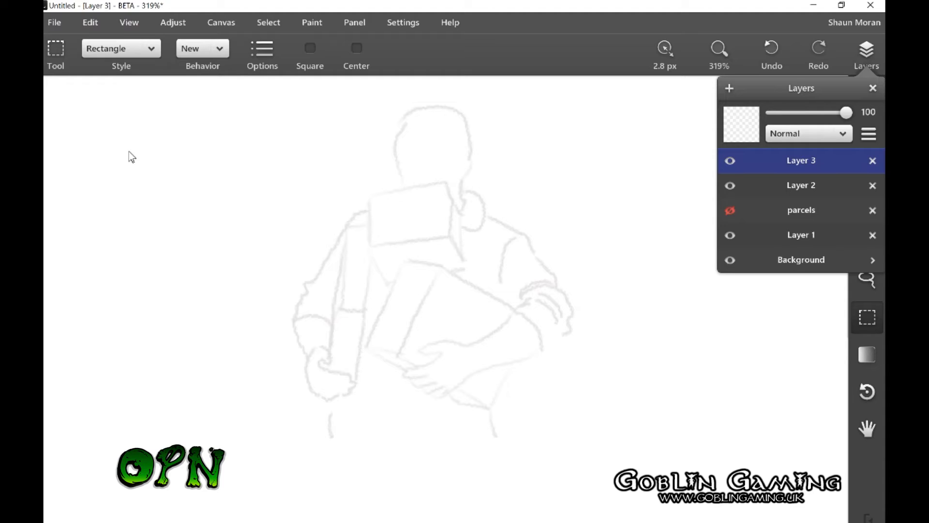
{"action": "key", "text": "Escape"}
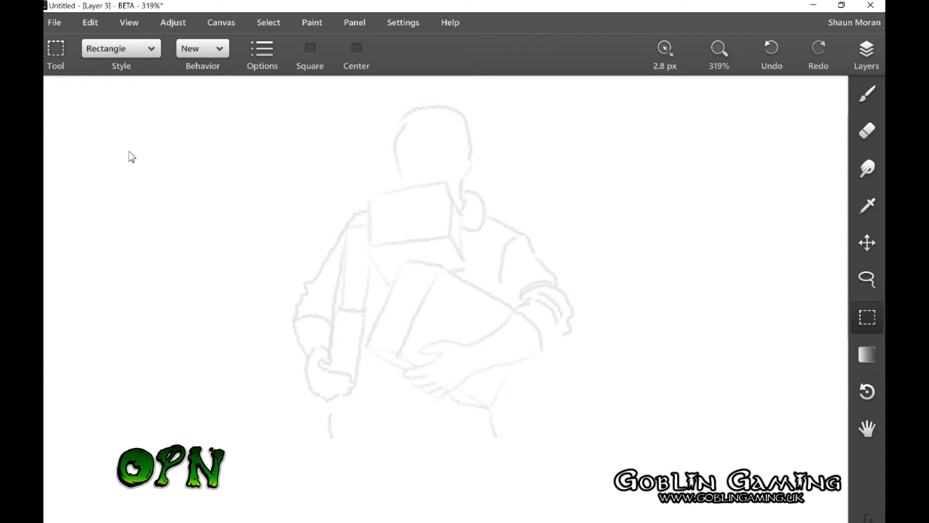
- Set up the brush with a blue colour and a size of 1.0 px
{"action": "key", "text": "b"}
{"action": "key", "text": "c"}
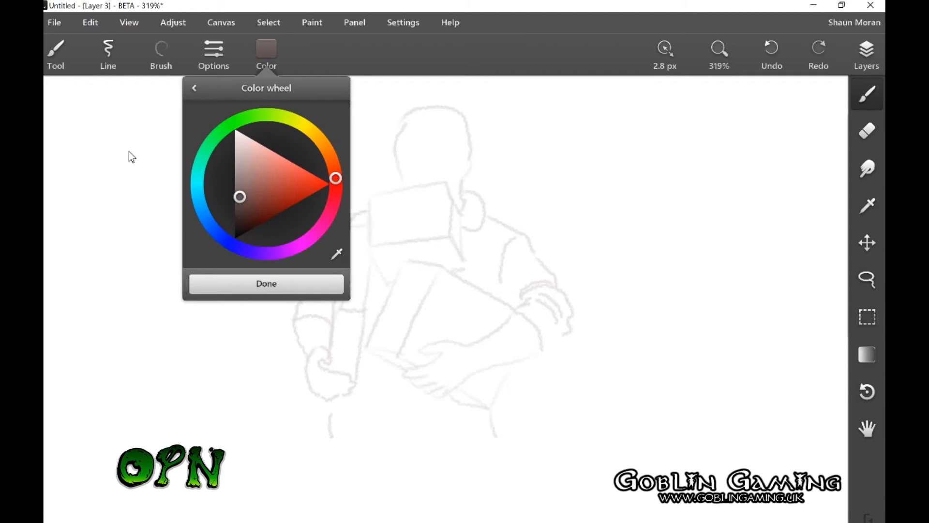
{"action": "left_click_drag", "start_coordinate": [239, 197], "coordinate": [297, 178]}
{"action": "left_click", "coordinate": [221, 237]}
{"action": "left_click", "coordinate": [266, 283]}
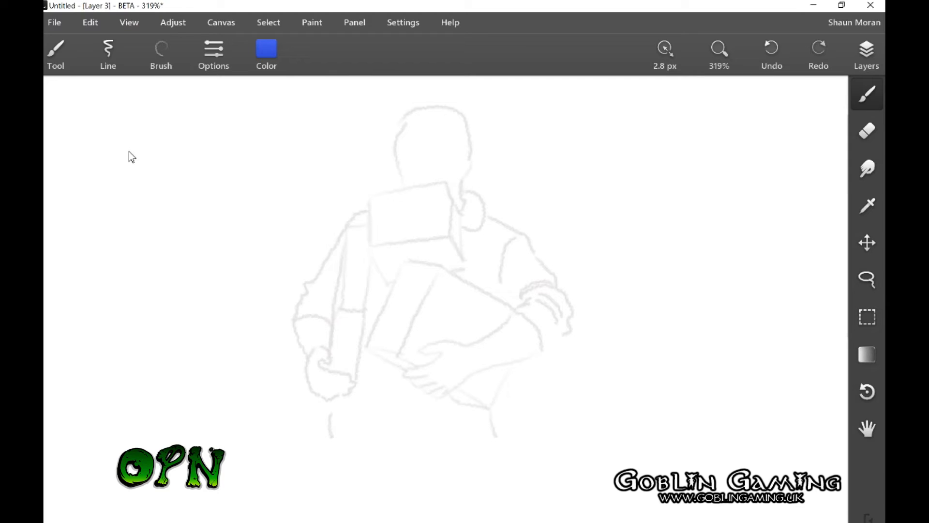
{"action": "left_click_drag", "start_coordinate": [666, 53], "coordinate": [656, 53]}
- Sketch a nose in blue inside the head outline, with its bridge curve, pointed tip and two rounded nostrils
{"action": "scroll", "coordinate": [129, 152], "scroll_direction": "up", "scroll_amount": 6}
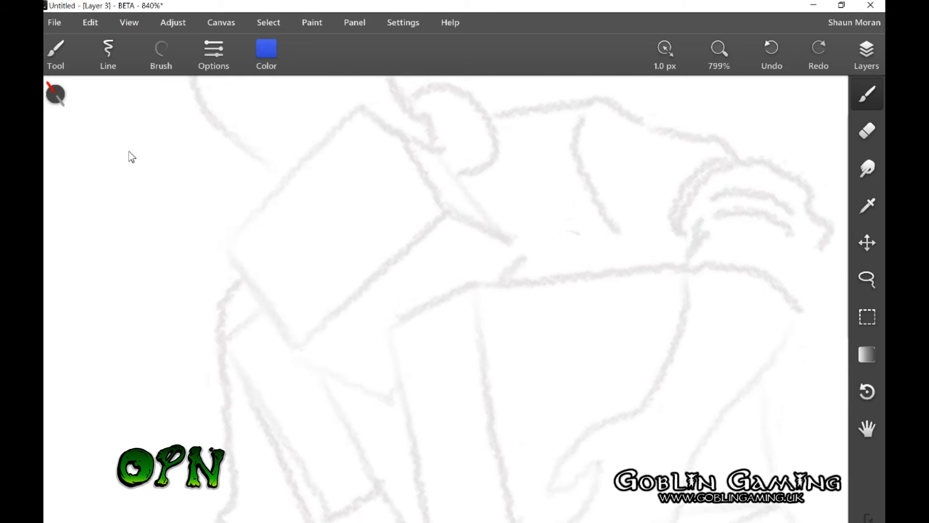
{"action": "scroll", "coordinate": [129, 151], "scroll_direction": "up", "scroll_amount": 3}
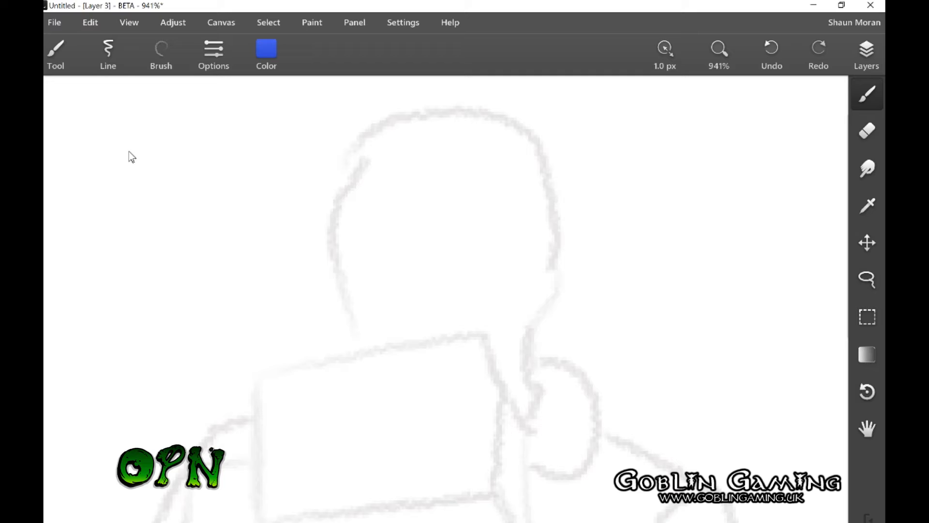
{"action": "mouse_move", "coordinate": [430, 221]}
{"action": "left_mouse_down"}
{"action": "mouse_move", "coordinate": [406, 278]}
{"action": "mouse_move", "coordinate": [410, 293]}
{"action": "left_mouse_up"}
{"action": "mouse_move", "coordinate": [462, 250]}
{"action": "left_mouse_down"}
{"action": "mouse_move", "coordinate": [412, 294]}
{"action": "mouse_move", "coordinate": [458, 276]}
{"action": "left_mouse_up"}
{"action": "left_click_drag", "start_coordinate": [419, 301], "coordinate": [429, 223]}
{"action": "left_click_drag", "start_coordinate": [455, 276], "coordinate": [464, 248]}
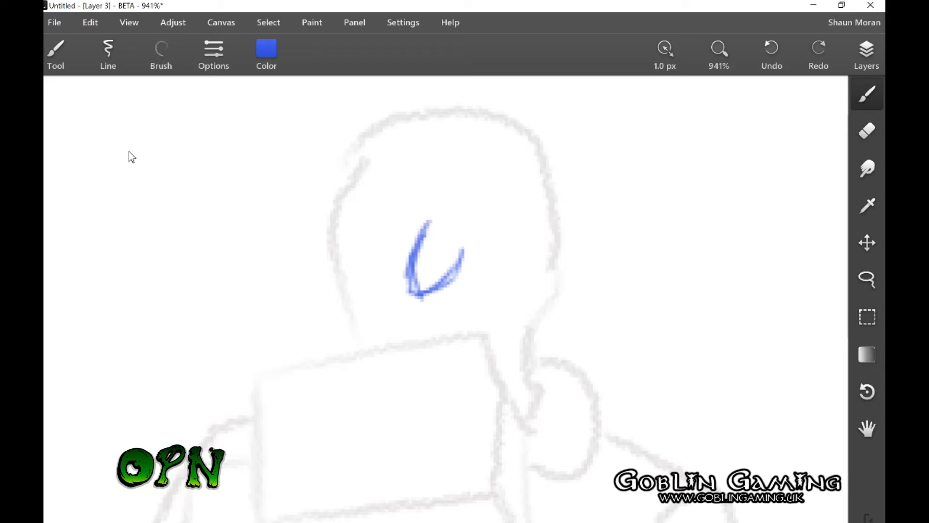
{"action": "left_click_drag", "start_coordinate": [428, 227], "coordinate": [451, 210]}
{"action": "mouse_move", "coordinate": [460, 267]}
{"action": "left_mouse_down"}
{"action": "mouse_move", "coordinate": [467, 281]}
{"action": "mouse_move", "coordinate": [440, 293]}
{"action": "left_mouse_up"}
{"action": "mouse_move", "coordinate": [411, 262]}
{"action": "left_mouse_down"}
{"action": "mouse_move", "coordinate": [397, 277]}
{"action": "mouse_move", "coordinate": [414, 293]}
{"action": "left_mouse_up"}
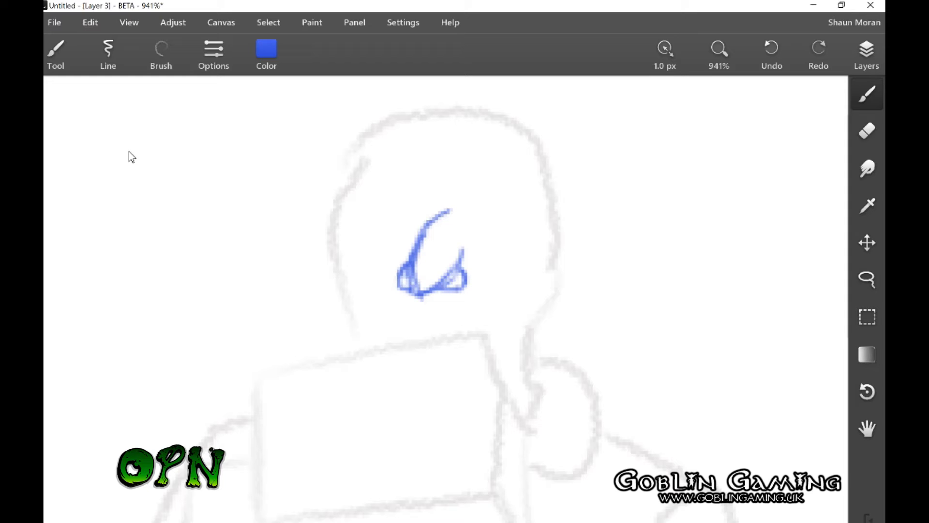
- Draw the second nose-bridge line and two slanted, frowning brows with short outer ends above the nose in blue
{"action": "left_click_drag", "start_coordinate": [408, 253], "coordinate": [421, 204]}
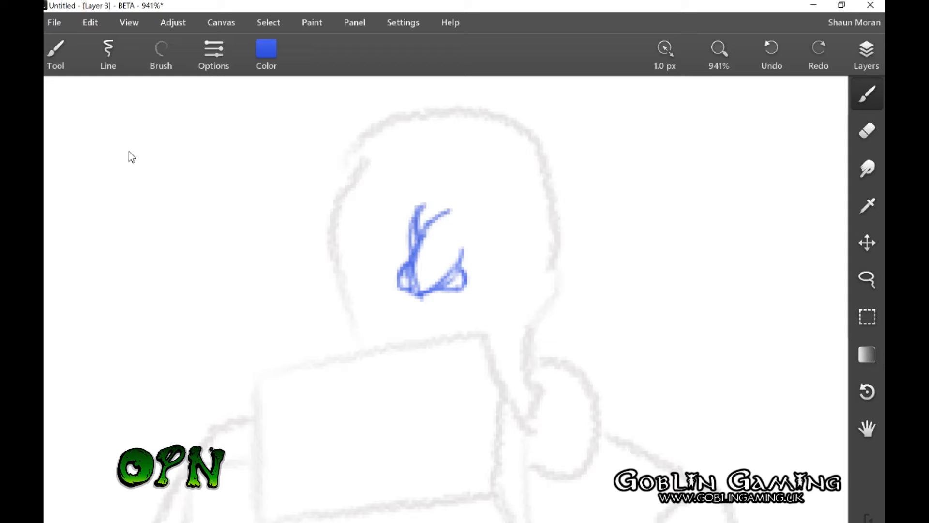
{"action": "left_click_drag", "start_coordinate": [473, 224], "coordinate": [472, 233]}
{"action": "left_click_drag", "start_coordinate": [418, 207], "coordinate": [366, 181]}
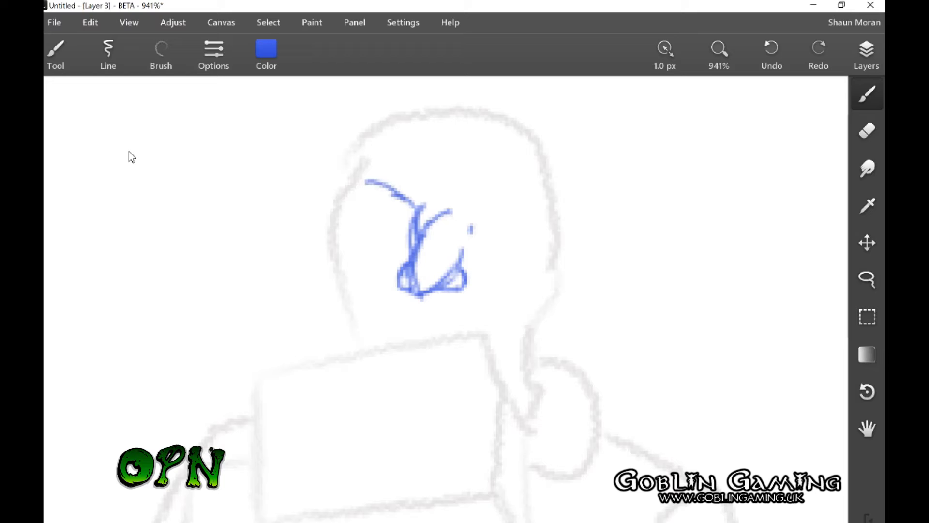
{"action": "mouse_move", "coordinate": [476, 208]}
{"action": "left_mouse_down"}
{"action": "mouse_move", "coordinate": [504, 187]}
{"action": "mouse_move", "coordinate": [546, 182]}
{"action": "left_mouse_up"}
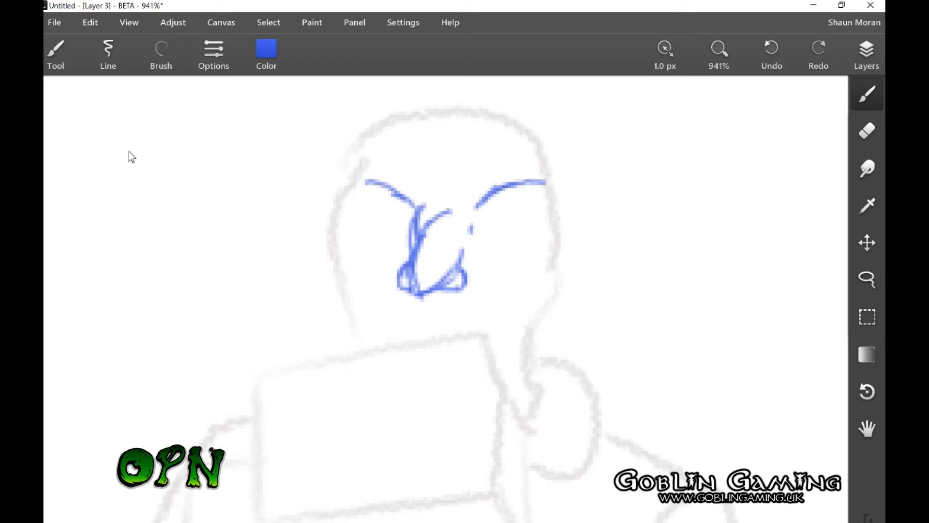
{"action": "left_click_drag", "start_coordinate": [369, 181], "coordinate": [353, 202]}
{"action": "mouse_move", "coordinate": [521, 182]}
{"action": "left_mouse_down"}
{"action": "mouse_move", "coordinate": [547, 201]}
{"action": "mouse_move", "coordinate": [504, 227]}
{"action": "mouse_move", "coordinate": [519, 198]}
{"action": "left_mouse_up"}
- Draw round eyes with double outlines beneath both brows
{"action": "left_click_drag", "start_coordinate": [389, 203], "coordinate": [392, 203]}
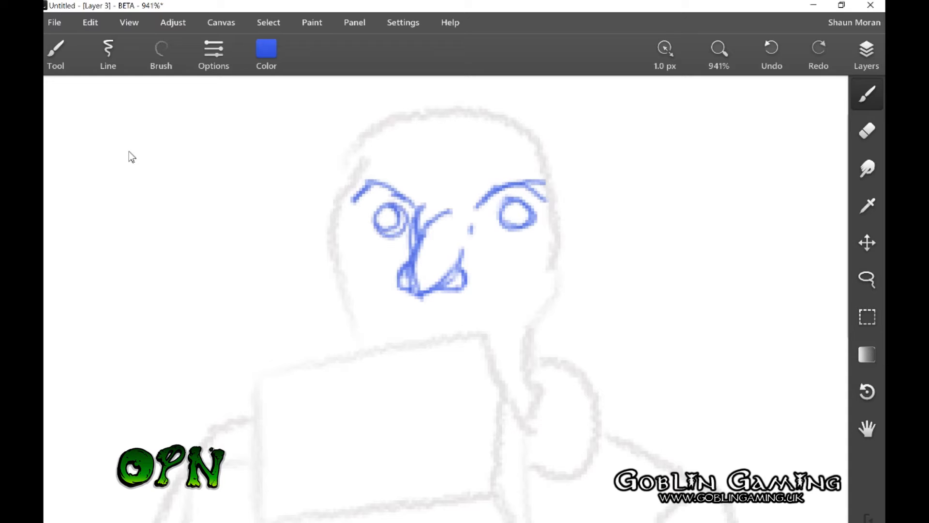
{"action": "left_click_drag", "start_coordinate": [517, 198], "coordinate": [520, 200]}
{"action": "left_click_drag", "start_coordinate": [390, 204], "coordinate": [392, 204]}
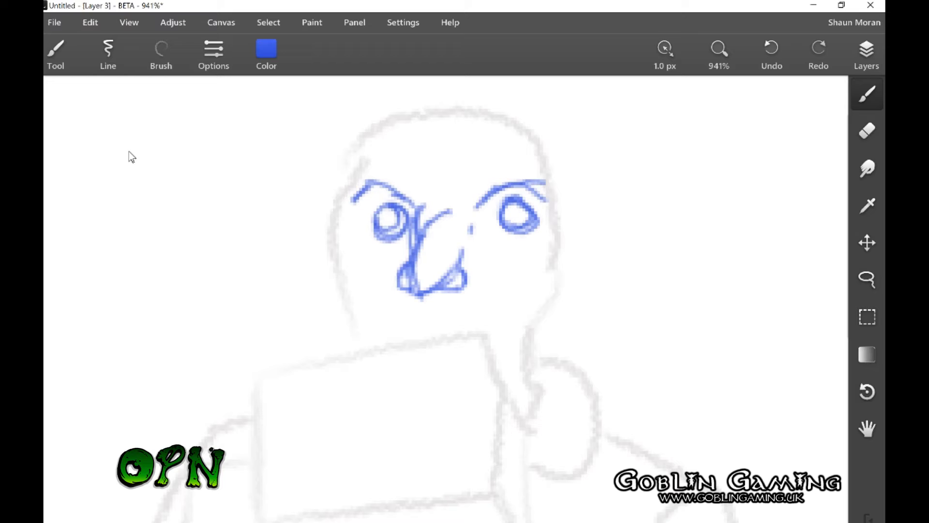
- Draw the left edge of the cheek and forehead, and add a long, drooping pointed ear with inner fold lines
{"action": "left_click_drag", "start_coordinate": [353, 208], "coordinate": [379, 312]}
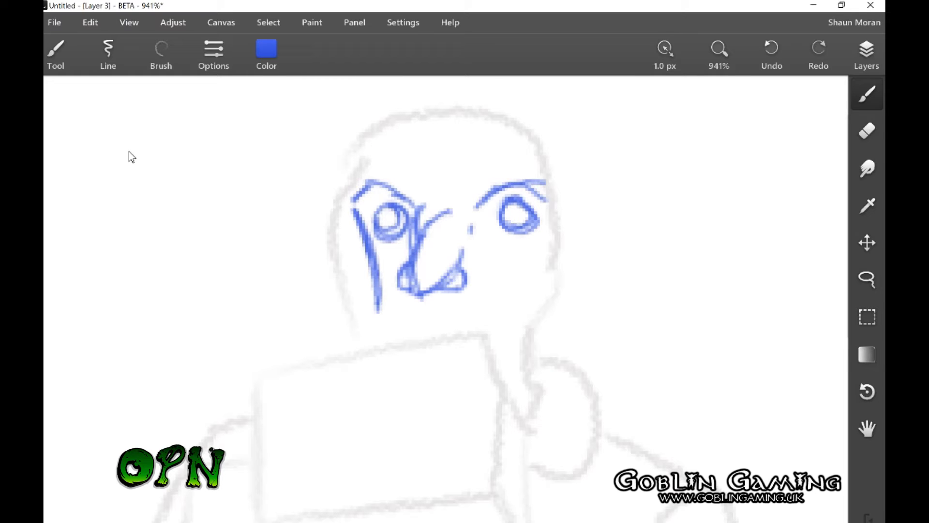
{"action": "mouse_move", "coordinate": [356, 206]}
{"action": "left_mouse_down"}
{"action": "mouse_move", "coordinate": [348, 155]}
{"action": "mouse_move", "coordinate": [382, 103]}
{"action": "left_mouse_up"}
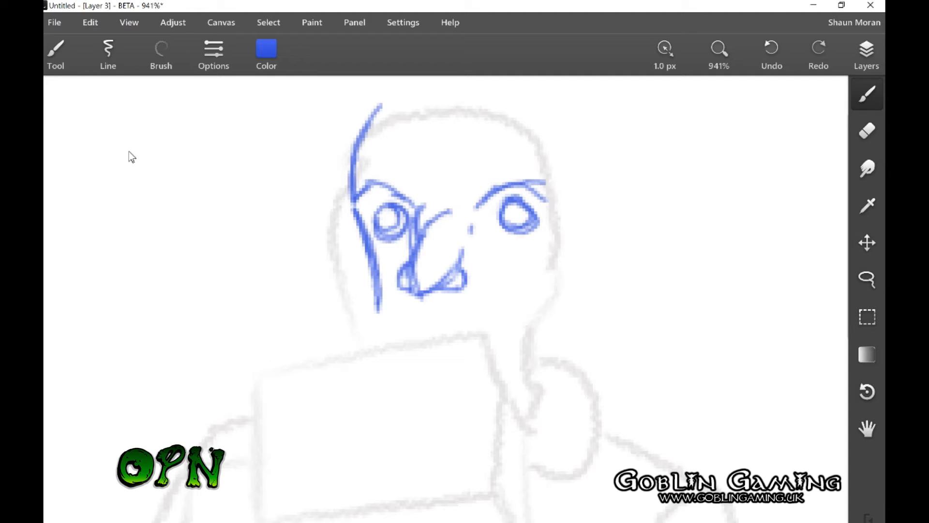
{"action": "scroll", "coordinate": [129, 152], "scroll_direction": "up", "scroll_amount": 2}
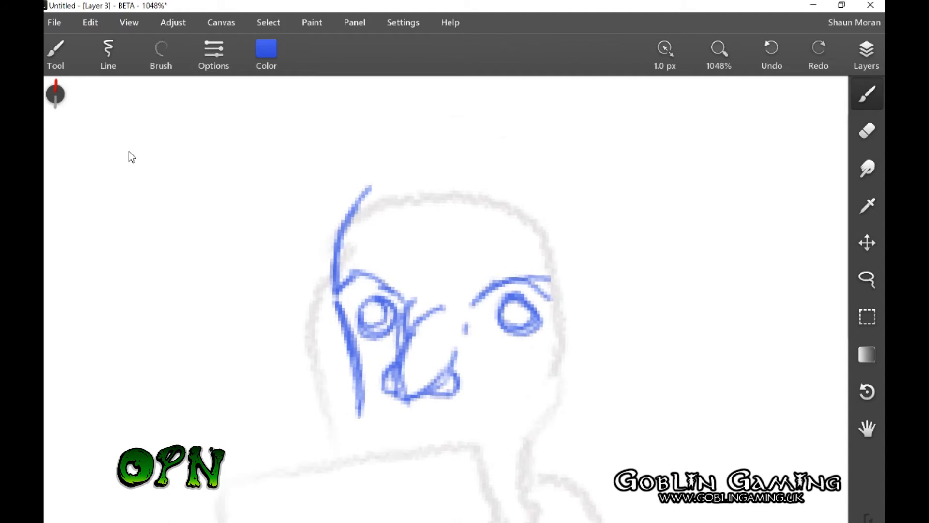
{"action": "mouse_move", "coordinate": [345, 211]}
{"action": "left_mouse_down"}
{"action": "mouse_move", "coordinate": [291, 176]}
{"action": "mouse_move", "coordinate": [169, 267]}
{"action": "mouse_move", "coordinate": [302, 276]}
{"action": "mouse_move", "coordinate": [334, 314]}
{"action": "left_mouse_up"}
{"action": "mouse_move", "coordinate": [341, 237]}
{"action": "left_mouse_down"}
{"action": "mouse_move", "coordinate": [290, 208]}
{"action": "mouse_move", "coordinate": [207, 194]}
{"action": "left_mouse_up"}
{"action": "left_click_drag", "start_coordinate": [266, 198], "coordinate": [329, 309]}
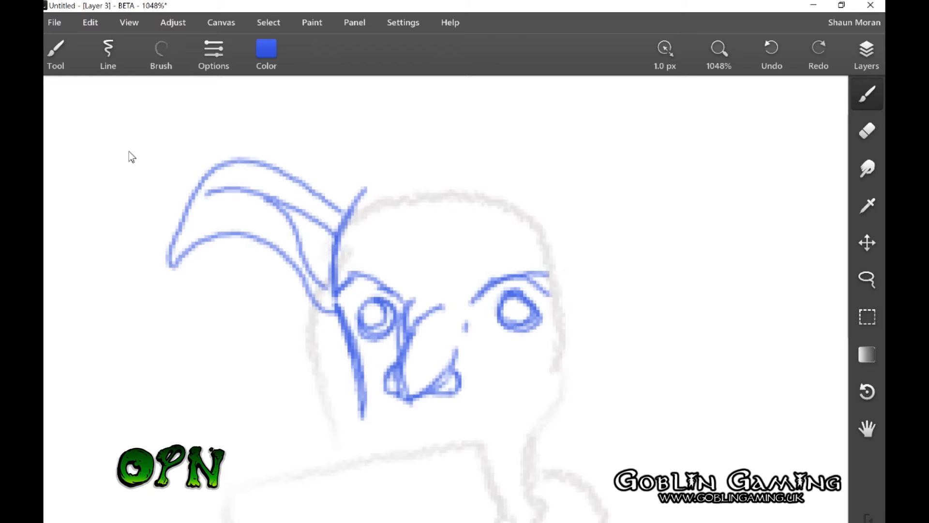
- Add a small filled round spot below the nose and draw the jaw lines on both sides down towards the top parcel
{"action": "scroll", "coordinate": [129, 152], "scroll_direction": "down", "scroll_amount": 3}
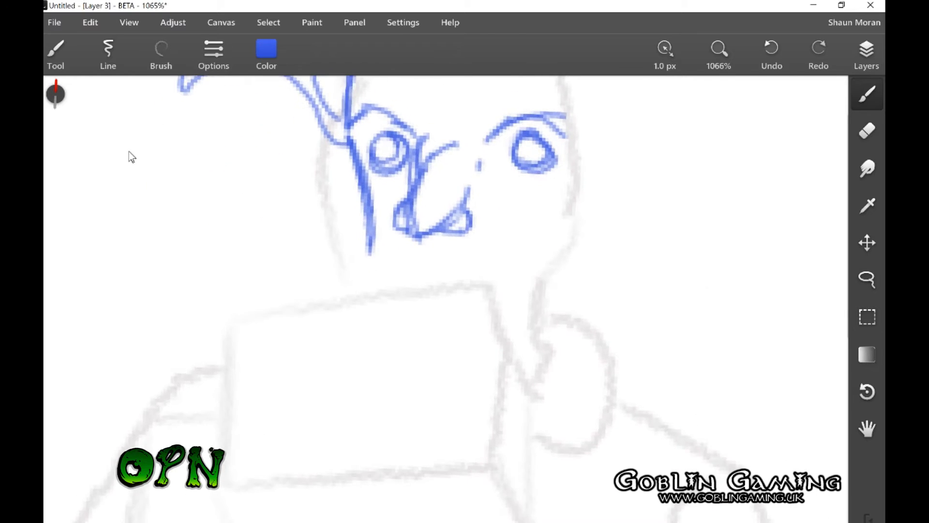
{"action": "scroll", "coordinate": [129, 151], "scroll_direction": "right", "scroll_amount": 1}
{"action": "mouse_move", "coordinate": [394, 251]}
{"action": "left_mouse_down"}
{"action": "mouse_move", "coordinate": [408, 263]}
{"action": "mouse_move", "coordinate": [398, 249]}
{"action": "mouse_move", "coordinate": [398, 261]}
{"action": "left_mouse_up"}
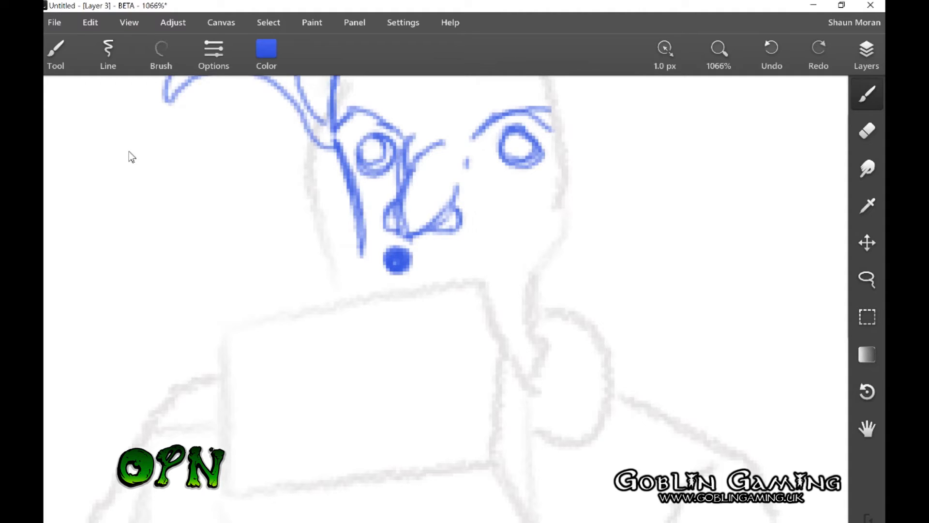
{"action": "scroll", "coordinate": [129, 151], "scroll_direction": "up", "scroll_amount": 3}
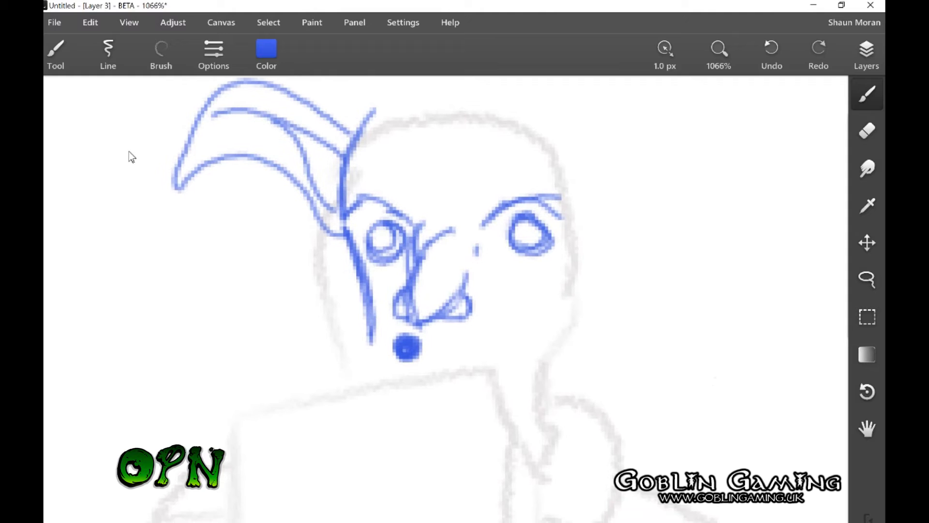
{"action": "left_click_drag", "start_coordinate": [580, 266], "coordinate": [568, 332]}
{"action": "left_click_drag", "start_coordinate": [580, 271], "coordinate": [535, 391]}
{"action": "left_click_drag", "start_coordinate": [567, 334], "coordinate": [518, 402]}
{"action": "left_click_drag", "start_coordinate": [373, 339], "coordinate": [365, 390]}
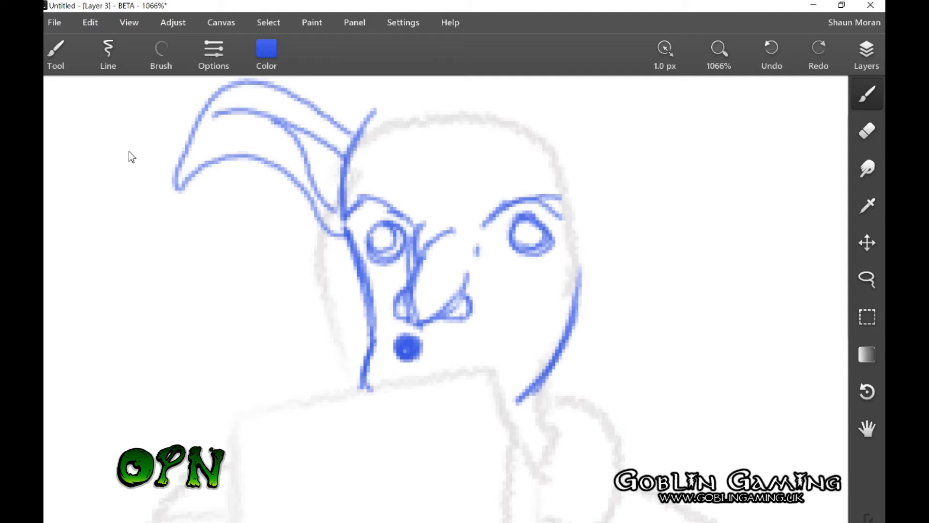
- Draw the large pointed ear on the right side of the head with its inner folds, joined to the jaw line
{"action": "mouse_move", "coordinate": [574, 144]}
{"action": "left_mouse_down"}
{"action": "mouse_move", "coordinate": [711, 108]}
{"action": "mouse_move", "coordinate": [782, 258]}
{"action": "mouse_move", "coordinate": [738, 231]}
{"action": "mouse_move", "coordinate": [630, 209]}
{"action": "mouse_move", "coordinate": [599, 258]}
{"action": "left_mouse_up"}
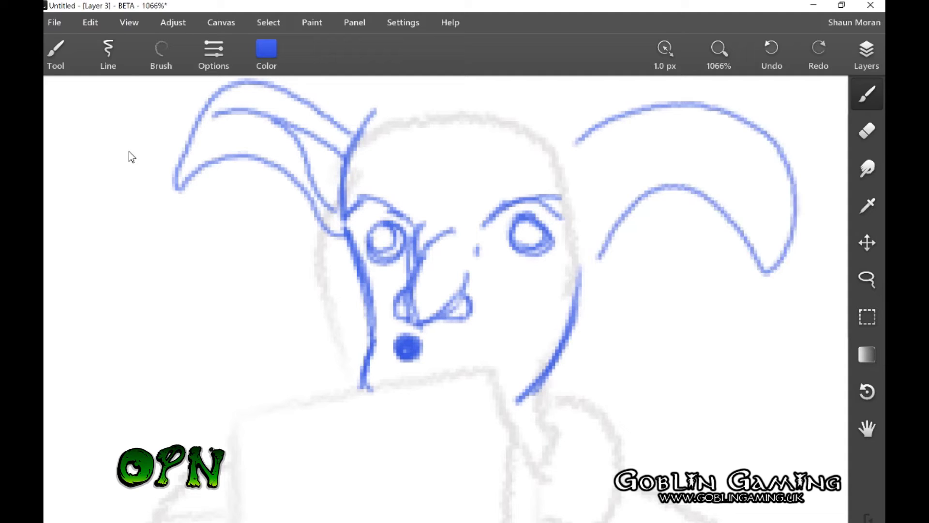
{"action": "mouse_move", "coordinate": [590, 193]}
{"action": "left_mouse_down"}
{"action": "mouse_move", "coordinate": [628, 160]}
{"action": "mouse_move", "coordinate": [753, 148]}
{"action": "left_mouse_up"}
{"action": "left_click_drag", "start_coordinate": [675, 138], "coordinate": [623, 183]}
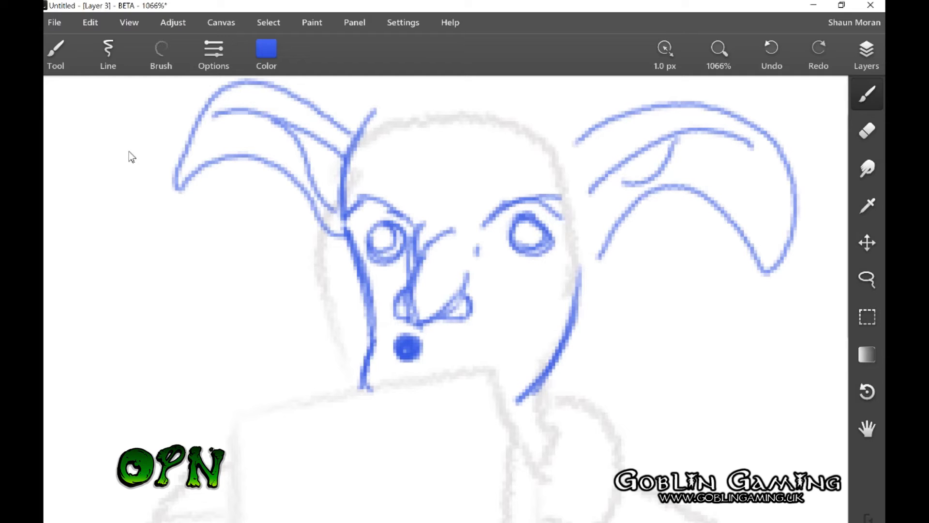
{"action": "left_click_drag", "start_coordinate": [599, 257], "coordinate": [570, 281]}
- Outline the crown of the head with a curved crest down the forehead, and trace the rounded collar beside the neck
{"action": "scroll", "coordinate": [129, 152], "scroll_direction": "down", "scroll_amount": 8}
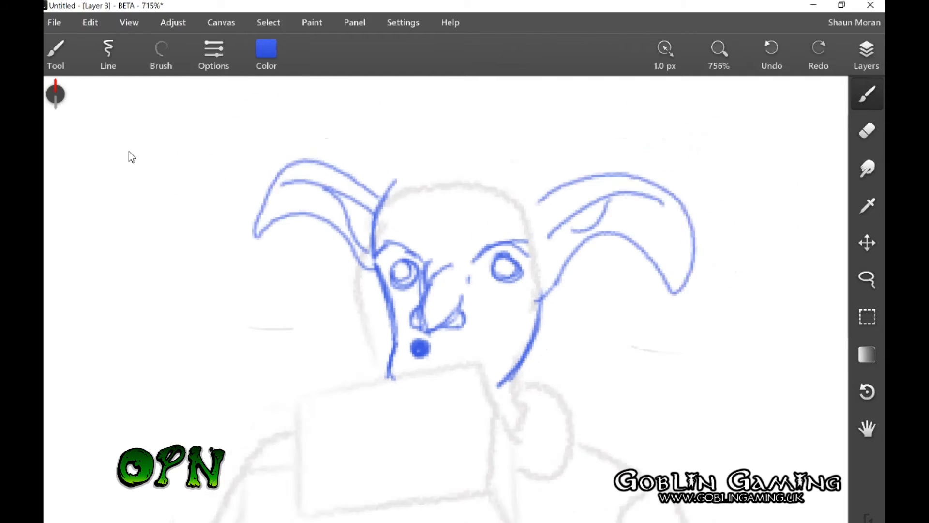
{"action": "scroll", "coordinate": [131, 157], "scroll_direction": "up", "scroll_amount": 3}
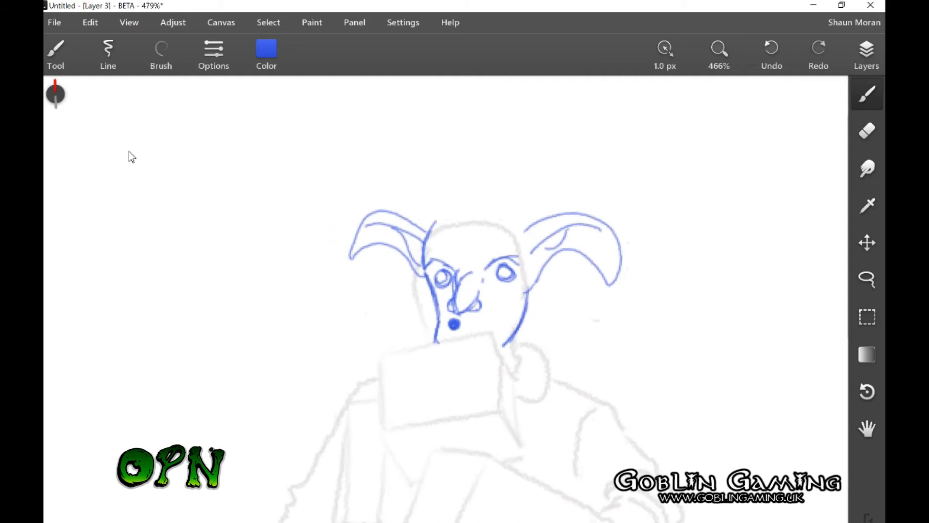
{"action": "mouse_move", "coordinate": [536, 229]}
{"action": "left_mouse_down"}
{"action": "mouse_move", "coordinate": [520, 208]}
{"action": "mouse_move", "coordinate": [477, 195]}
{"action": "mouse_move", "coordinate": [448, 209]}
{"action": "mouse_move", "coordinate": [440, 222]}
{"action": "mouse_move", "coordinate": [487, 247]}
{"action": "left_mouse_up"}
{"action": "left_click_drag", "start_coordinate": [472, 185], "coordinate": [507, 242]}
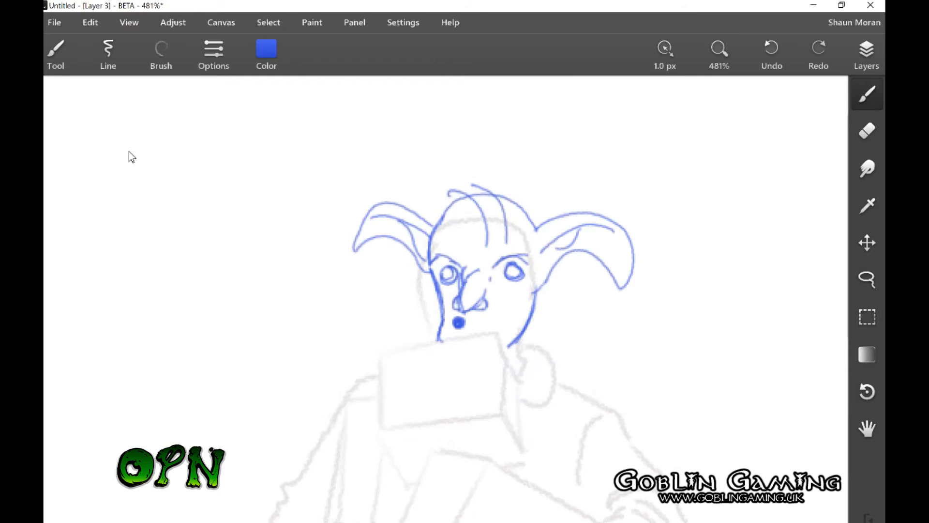
{"action": "mouse_move", "coordinate": [517, 345]}
{"action": "left_mouse_down"}
{"action": "mouse_move", "coordinate": [519, 375]}
{"action": "mouse_move", "coordinate": [535, 347]}
{"action": "mouse_move", "coordinate": [513, 409]}
{"action": "left_mouse_up"}
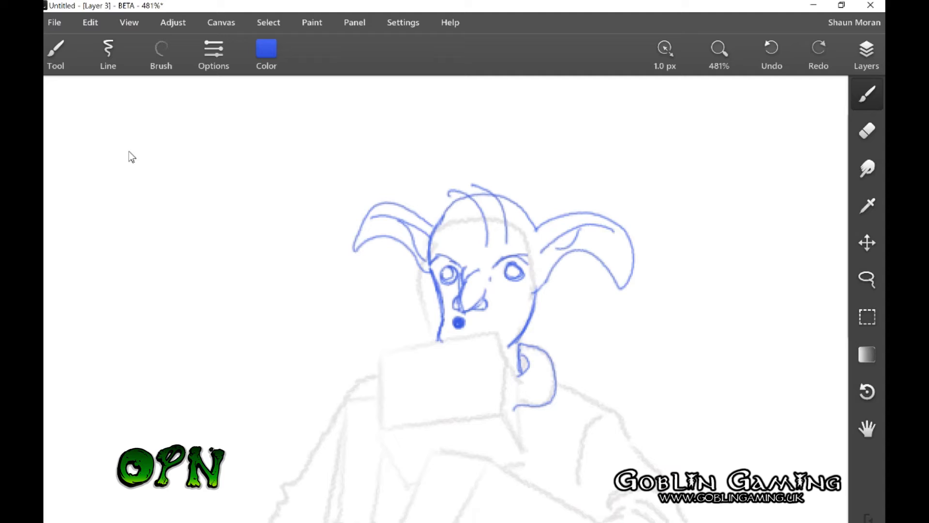
{"action": "mouse_move", "coordinate": [443, 209]}
{"action": "left_mouse_down"}
{"action": "mouse_move", "coordinate": [455, 191]}
{"action": "mouse_move", "coordinate": [476, 186]}
{"action": "left_mouse_up"}
- Trace the top parcel in blue as a box, with its front face, slanted side face and lower receding edge
{"action": "left_click_drag", "start_coordinate": [501, 338], "coordinate": [504, 421]}
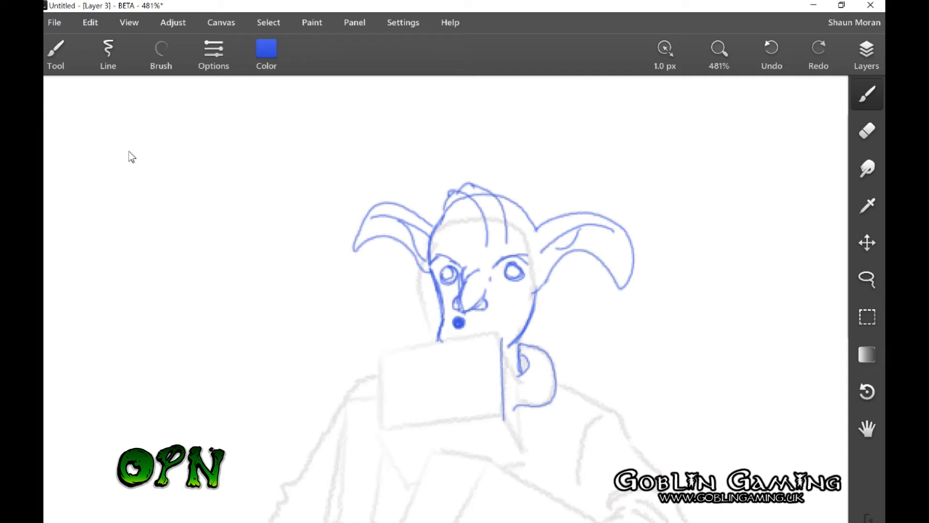
{"action": "left_click_drag", "start_coordinate": [386, 430], "coordinate": [505, 417]}
{"action": "left_click_drag", "start_coordinate": [385, 357], "coordinate": [504, 332]}
{"action": "mouse_move", "coordinate": [386, 357]}
{"action": "left_mouse_down"}
{"action": "mouse_move", "coordinate": [384, 433]}
{"action": "mouse_move", "coordinate": [412, 483]}
{"action": "left_mouse_up"}
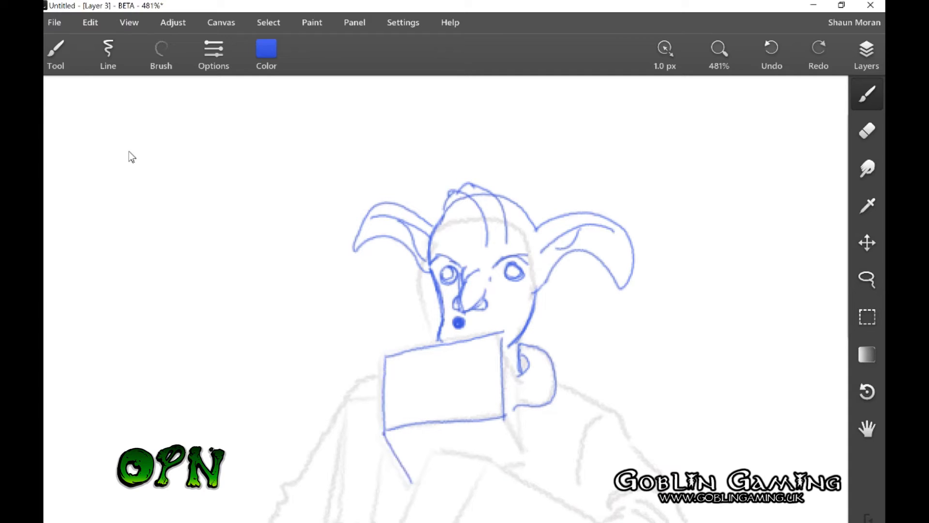
{"action": "left_click_drag", "start_coordinate": [504, 419], "coordinate": [528, 459]}
{"action": "left_click_drag", "start_coordinate": [523, 379], "coordinate": [527, 457]}
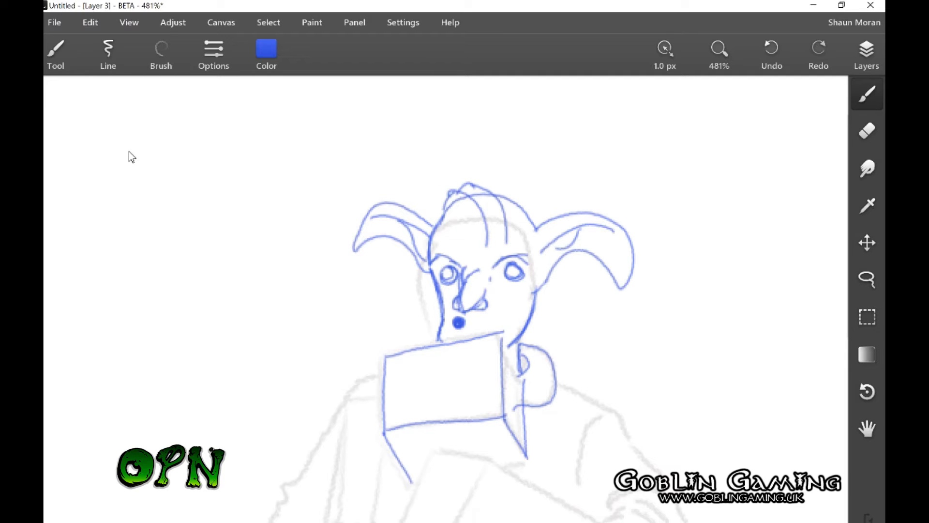
{"action": "left_click_drag", "start_coordinate": [502, 334], "coordinate": [533, 387]}
{"action": "left_click_drag", "start_coordinate": [525, 373], "coordinate": [528, 407]}
- Trace the right shoulder, the armhole fold, the rolled sleeve with its ragged edge, and both edges of the forearm
{"action": "scroll", "coordinate": [128, 151], "scroll_direction": "down", "scroll_amount": 4}
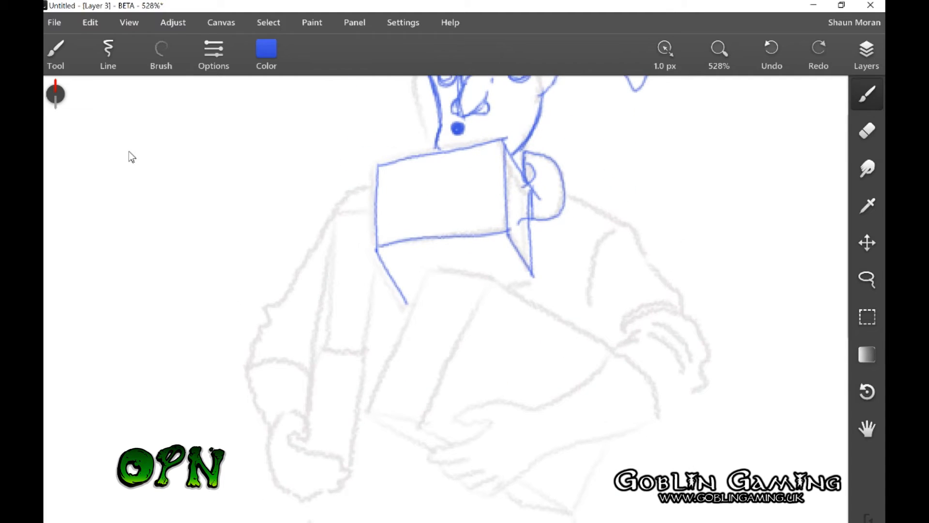
{"action": "mouse_move", "coordinate": [565, 196]}
{"action": "left_mouse_down"}
{"action": "mouse_move", "coordinate": [632, 225]}
{"action": "mouse_move", "coordinate": [661, 265]}
{"action": "left_mouse_up"}
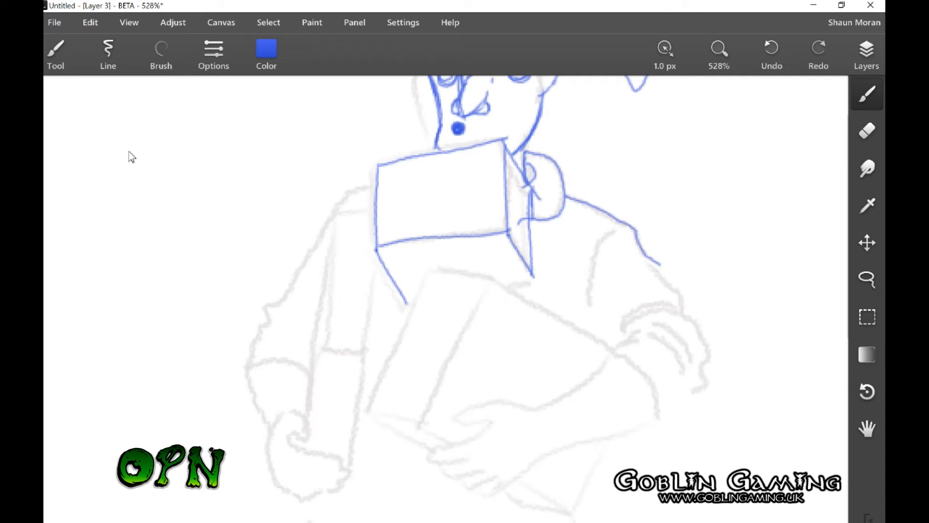
{"action": "mouse_move", "coordinate": [629, 230]}
{"action": "left_mouse_down"}
{"action": "mouse_move", "coordinate": [599, 261]}
{"action": "mouse_move", "coordinate": [594, 310]}
{"action": "mouse_move", "coordinate": [632, 230]}
{"action": "left_mouse_up"}
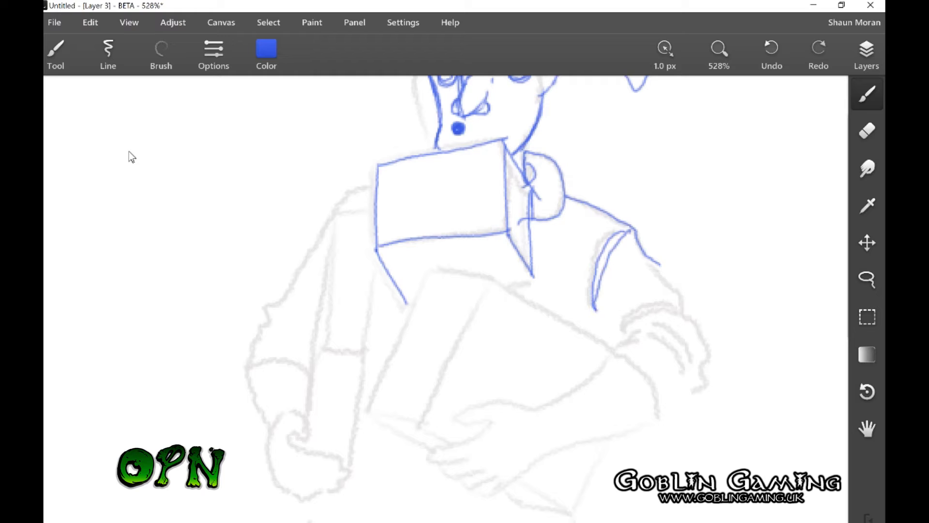
{"action": "mouse_move", "coordinate": [659, 264]}
{"action": "left_mouse_down"}
{"action": "mouse_move", "coordinate": [708, 369]}
{"action": "mouse_move", "coordinate": [698, 403]}
{"action": "mouse_move", "coordinate": [656, 442]}
{"action": "left_mouse_up"}
{"action": "mouse_move", "coordinate": [627, 359]}
{"action": "left_mouse_down"}
{"action": "mouse_move", "coordinate": [657, 442]}
{"action": "mouse_move", "coordinate": [623, 432]}
{"action": "mouse_move", "coordinate": [524, 465]}
{"action": "left_mouse_up"}
{"action": "left_click_drag", "start_coordinate": [622, 359], "coordinate": [524, 419]}
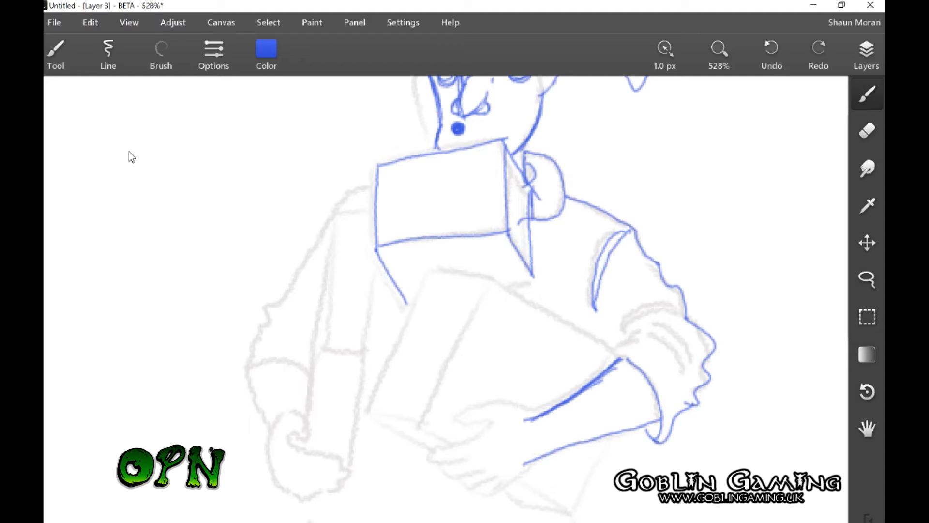
- Draw the hand gripping the large parcel, with a curled thumb, separate fingers and small nails
{"action": "mouse_move", "coordinate": [529, 424]}
{"action": "left_mouse_down"}
{"action": "mouse_move", "coordinate": [501, 405]}
{"action": "mouse_move", "coordinate": [462, 425]}
{"action": "mouse_move", "coordinate": [491, 437]}
{"action": "mouse_move", "coordinate": [478, 446]}
{"action": "mouse_move", "coordinate": [423, 452]}
{"action": "mouse_move", "coordinate": [472, 463]}
{"action": "mouse_move", "coordinate": [494, 450]}
{"action": "mouse_move", "coordinate": [463, 472]}
{"action": "mouse_move", "coordinate": [435, 467]}
{"action": "left_mouse_up"}
{"action": "mouse_move", "coordinate": [503, 469]}
{"action": "left_mouse_down"}
{"action": "mouse_move", "coordinate": [477, 487]}
{"action": "mouse_move", "coordinate": [457, 481]}
{"action": "left_mouse_up"}
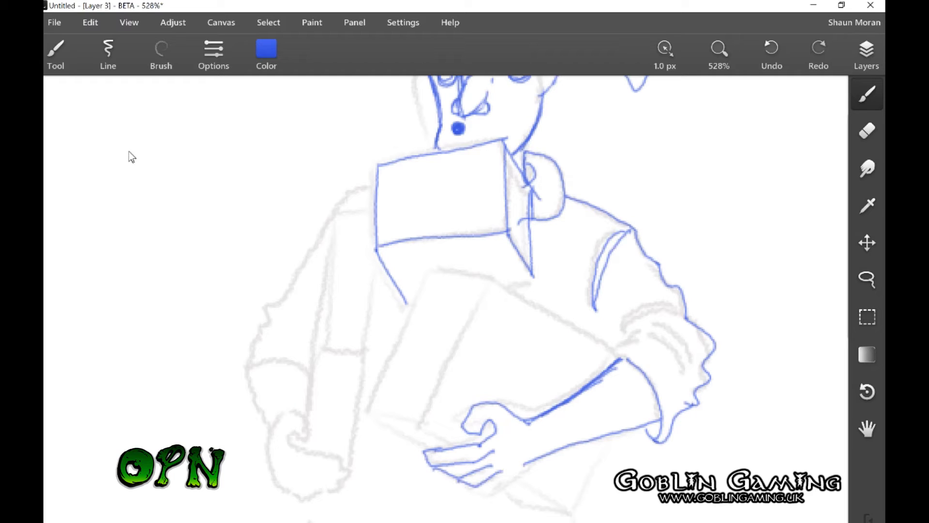
{"action": "mouse_move", "coordinate": [533, 464]}
{"action": "left_mouse_down"}
{"action": "mouse_move", "coordinate": [486, 495]}
{"action": "mouse_move", "coordinate": [475, 488]}
{"action": "left_mouse_up"}
{"action": "mouse_move", "coordinate": [479, 425]}
{"action": "left_mouse_down"}
{"action": "mouse_move", "coordinate": [434, 465]}
{"action": "mouse_move", "coordinate": [485, 493]}
{"action": "left_mouse_up"}
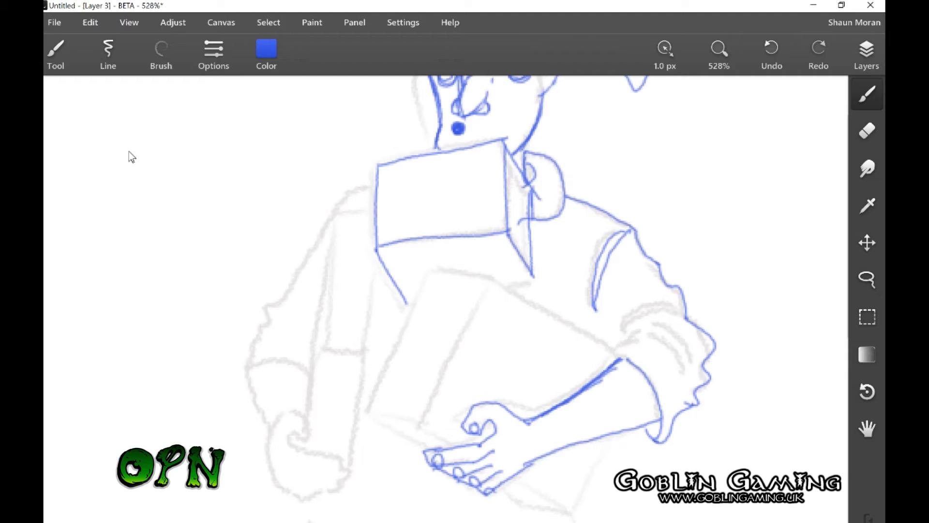
- Trace the large tilted parcel under the forearm, including its narrow side face, top edge and lower corner
{"action": "left_click_drag", "start_coordinate": [493, 284], "coordinate": [420, 423]}
{"action": "scroll", "coordinate": [455, 310], "scroll_direction": "down", "scroll_amount": 4}
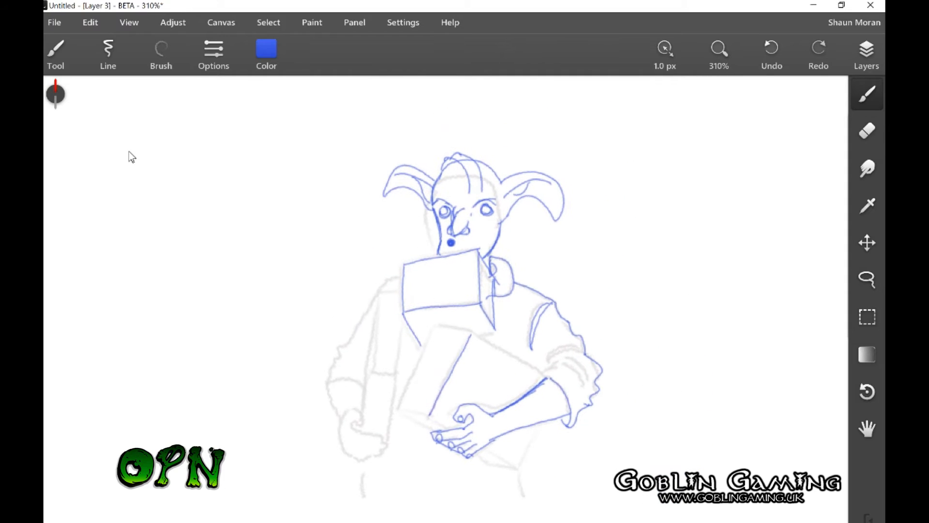
{"action": "mouse_move", "coordinate": [436, 324]}
{"action": "left_mouse_down"}
{"action": "mouse_move", "coordinate": [478, 332]}
{"action": "mouse_move", "coordinate": [433, 338]}
{"action": "mouse_move", "coordinate": [396, 408]}
{"action": "mouse_move", "coordinate": [453, 434]}
{"action": "left_mouse_up"}
{"action": "mouse_move", "coordinate": [396, 408]}
{"action": "left_mouse_down"}
{"action": "mouse_move", "coordinate": [510, 466]}
{"action": "mouse_move", "coordinate": [495, 468]}
{"action": "mouse_move", "coordinate": [517, 469]}
{"action": "left_mouse_up"}
{"action": "left_click_drag", "start_coordinate": [536, 424], "coordinate": [516, 467]}
{"action": "left_click_drag", "start_coordinate": [472, 335], "coordinate": [550, 375]}
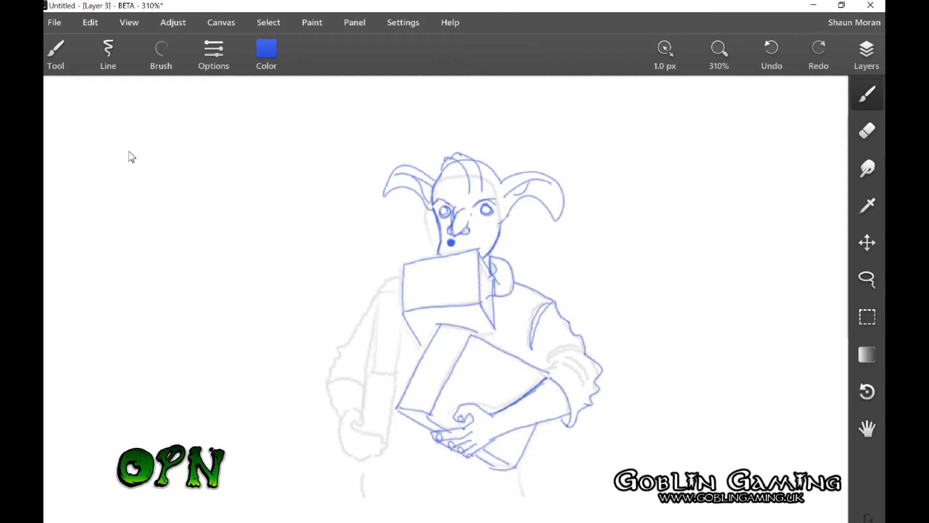
- Trace the tall narrow parcel under the left arm, with its cross line and both long sides
{"action": "left_click_drag", "start_coordinate": [403, 318], "coordinate": [398, 368]}
{"action": "mouse_move", "coordinate": [380, 293]}
{"action": "left_mouse_down"}
{"action": "mouse_move", "coordinate": [376, 358]}
{"action": "mouse_move", "coordinate": [402, 370]}
{"action": "left_mouse_up"}
{"action": "mouse_move", "coordinate": [381, 292]}
{"action": "left_mouse_down"}
{"action": "mouse_move", "coordinate": [403, 290]}
{"action": "mouse_move", "coordinate": [371, 347]}
{"action": "mouse_move", "coordinate": [362, 423]}
{"action": "left_mouse_up"}
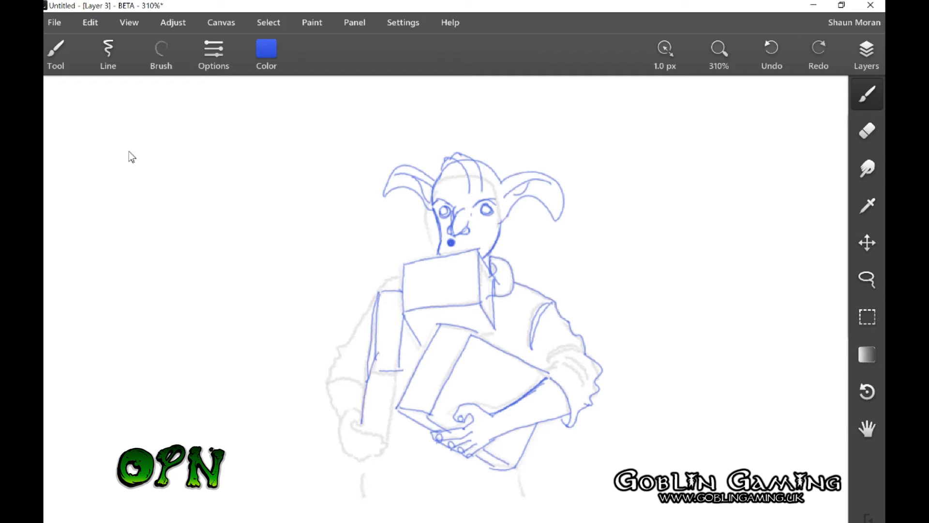
{"action": "left_click_drag", "start_coordinate": [402, 366], "coordinate": [390, 435]}
- Draw the left hand, forearm and ragged sleeve up to the shoulder, and add the two body lines below the parcels
{"action": "mouse_move", "coordinate": [348, 411]}
{"action": "left_mouse_down"}
{"action": "mouse_move", "coordinate": [362, 409]}
{"action": "mouse_move", "coordinate": [368, 425]}
{"action": "mouse_move", "coordinate": [348, 431]}
{"action": "mouse_move", "coordinate": [385, 443]}
{"action": "mouse_move", "coordinate": [361, 443]}
{"action": "left_mouse_up"}
{"action": "mouse_move", "coordinate": [382, 452]}
{"action": "left_mouse_down"}
{"action": "mouse_move", "coordinate": [344, 449]}
{"action": "mouse_move", "coordinate": [362, 408]}
{"action": "mouse_move", "coordinate": [328, 384]}
{"action": "mouse_move", "coordinate": [365, 377]}
{"action": "mouse_move", "coordinate": [334, 380]}
{"action": "mouse_move", "coordinate": [329, 394]}
{"action": "mouse_move", "coordinate": [346, 342]}
{"action": "mouse_move", "coordinate": [363, 366]}
{"action": "mouse_move", "coordinate": [346, 371]}
{"action": "mouse_move", "coordinate": [373, 297]}
{"action": "mouse_move", "coordinate": [403, 279]}
{"action": "left_mouse_up"}
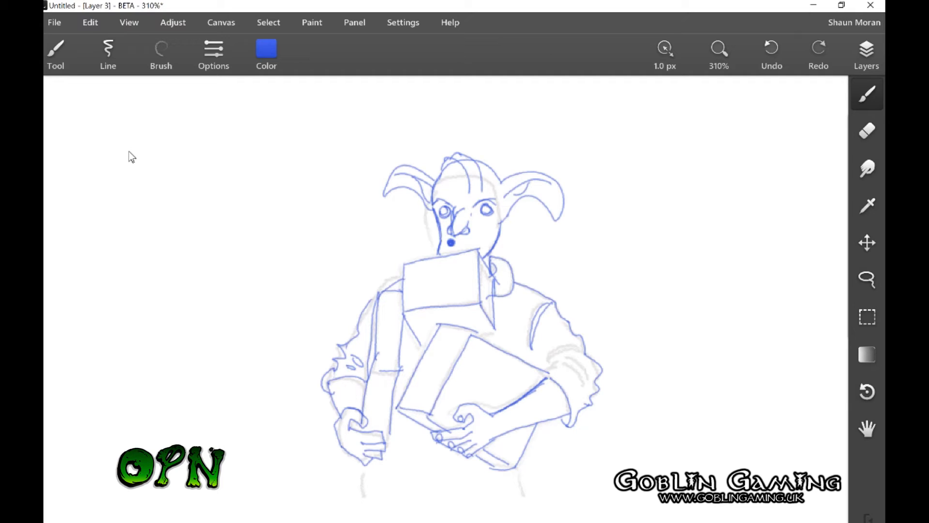
{"action": "left_click_drag", "start_coordinate": [519, 469], "coordinate": [525, 495]}
{"action": "left_click_drag", "start_coordinate": [367, 463], "coordinate": [364, 501]}
- Add detail lines to the neck, the area beside the mouth, the cheek and the right ear, plus small tufts by both ears
{"action": "left_click_drag", "start_coordinate": [491, 251], "coordinate": [494, 274]}
{"action": "left_click_drag", "start_coordinate": [466, 240], "coordinate": [459, 251]}
{"action": "left_click_drag", "start_coordinate": [489, 225], "coordinate": [479, 243]}
{"action": "left_click_drag", "start_coordinate": [522, 194], "coordinate": [504, 210]}
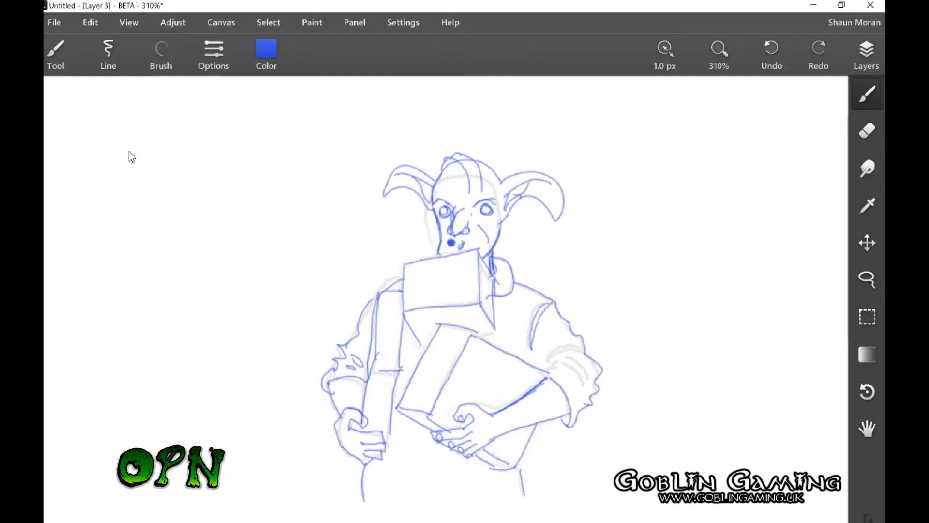
{"action": "left_click_drag", "start_coordinate": [495, 176], "coordinate": [503, 197]}
{"action": "left_click_drag", "start_coordinate": [442, 172], "coordinate": [437, 196]}
{"action": "left_click_drag", "start_coordinate": [439, 171], "coordinate": [421, 199]}
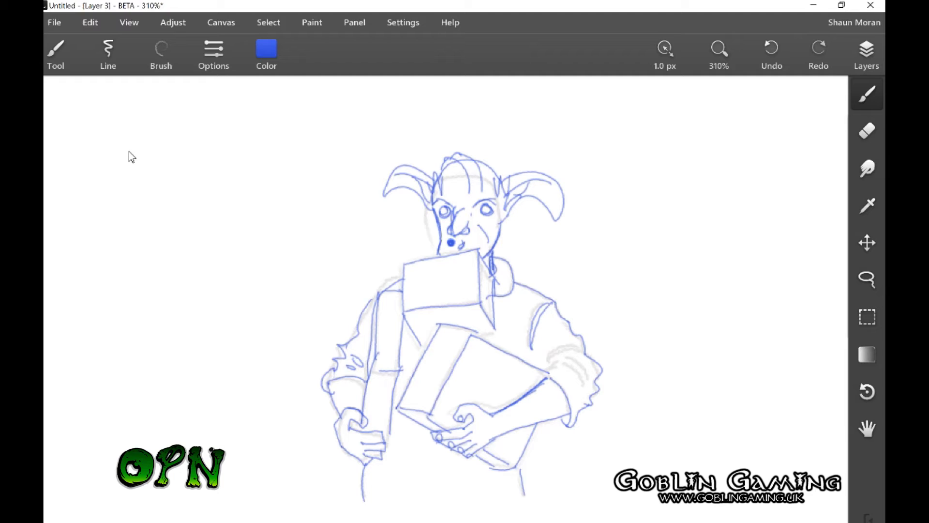
- Fill in both pupils, close the lower edges of the top and narrow parcels, and add fold lines to the right cuff
{"action": "mouse_move", "coordinate": [446, 212]}
{"action": "left_mouse_down"}
{"action": "mouse_move", "coordinate": [444, 220]}
{"action": "mouse_move", "coordinate": [489, 214]}
{"action": "left_mouse_up"}
{"action": "left_click_drag", "start_coordinate": [498, 331], "coordinate": [484, 334]}
{"action": "left_click_drag", "start_coordinate": [421, 344], "coordinate": [436, 340]}
{"action": "left_click_drag", "start_coordinate": [393, 422], "coordinate": [390, 448]}
{"action": "mouse_move", "coordinate": [562, 359]}
{"action": "left_mouse_down"}
{"action": "mouse_move", "coordinate": [586, 387]}
{"action": "mouse_move", "coordinate": [596, 380]}
{"action": "mouse_move", "coordinate": [569, 348]}
{"action": "mouse_move", "coordinate": [588, 348]}
{"action": "left_mouse_up"}
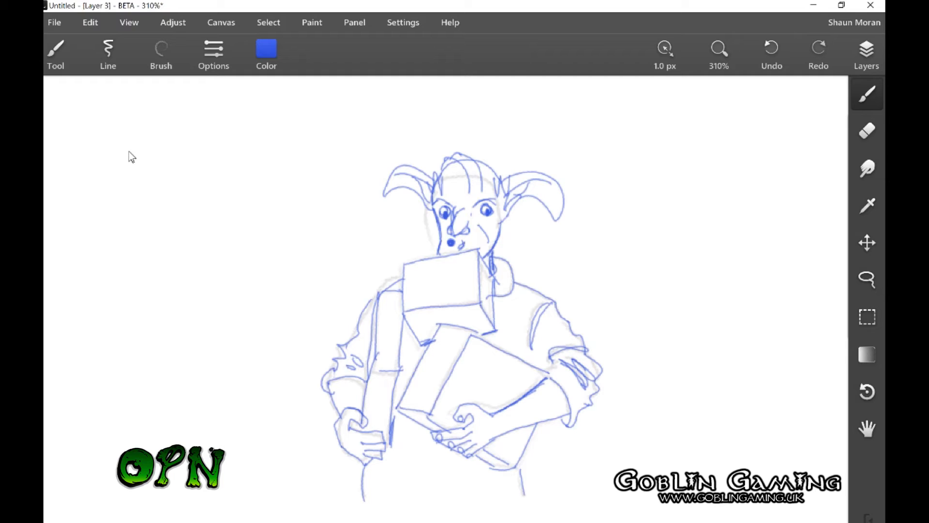
- Add a new layer above Layer 3 and make it active, with Layer 3's opacity lowered and Layer 2 hidden
{"action": "left_click", "coordinate": [866, 53]}
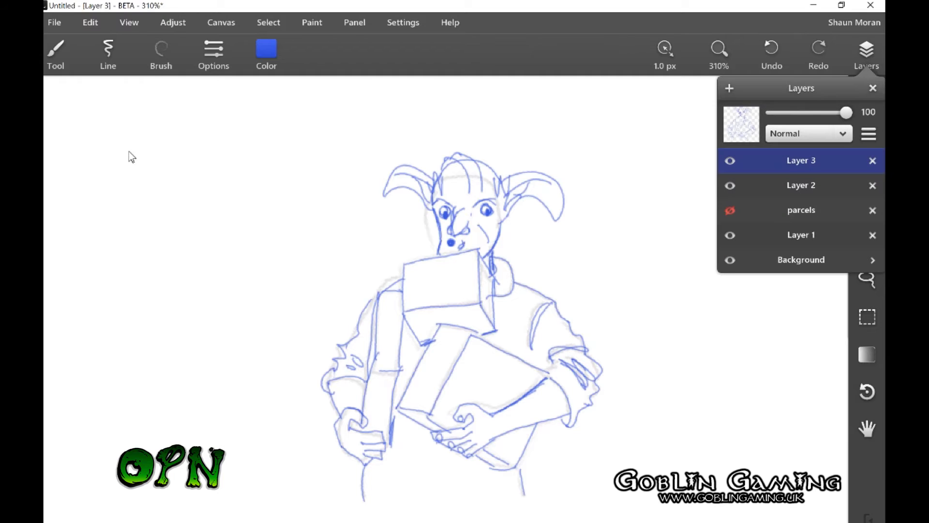
{"action": "left_click", "coordinate": [730, 88]}
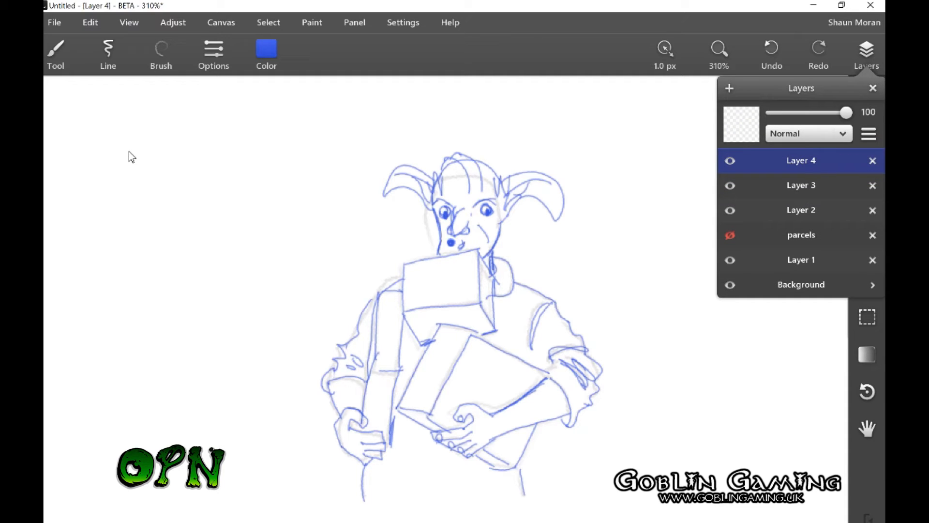
{"action": "left_click", "coordinate": [801, 185]}
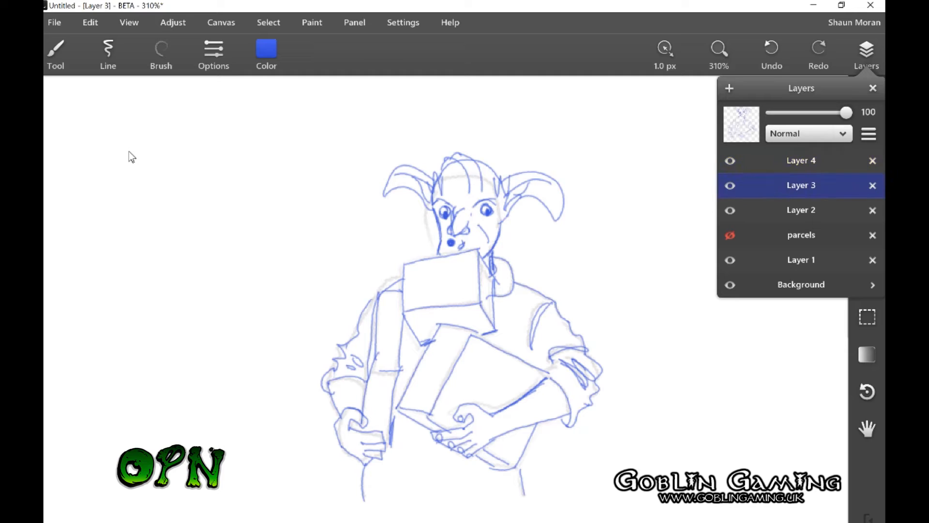
{"action": "left_click_drag", "start_coordinate": [846, 112], "coordinate": [791, 113]}
{"action": "left_click", "coordinate": [730, 210]}
{"action": "left_click", "coordinate": [801, 160]}
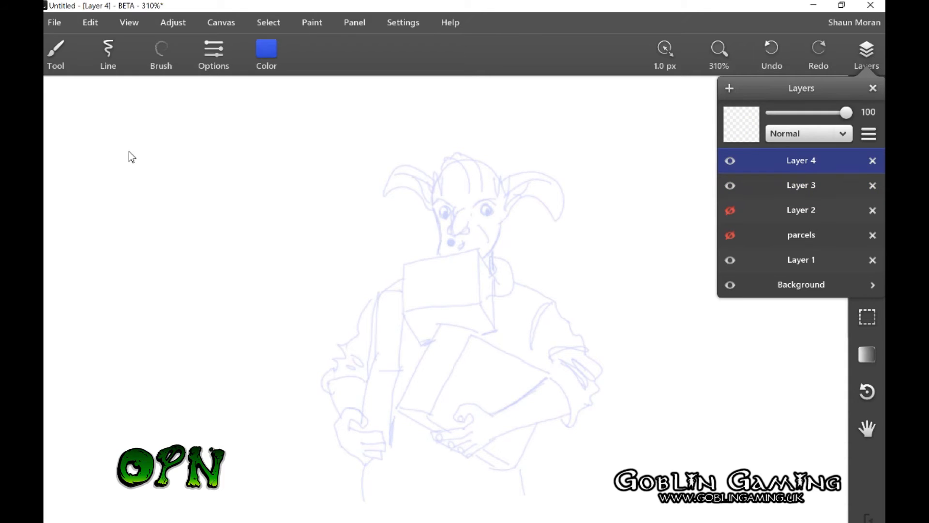
- Choose a brush preset and set it to black with a size of 1.0 px
{"action": "left_click", "coordinate": [161, 50]}
{"action": "left_click", "coordinate": [115, 113]}
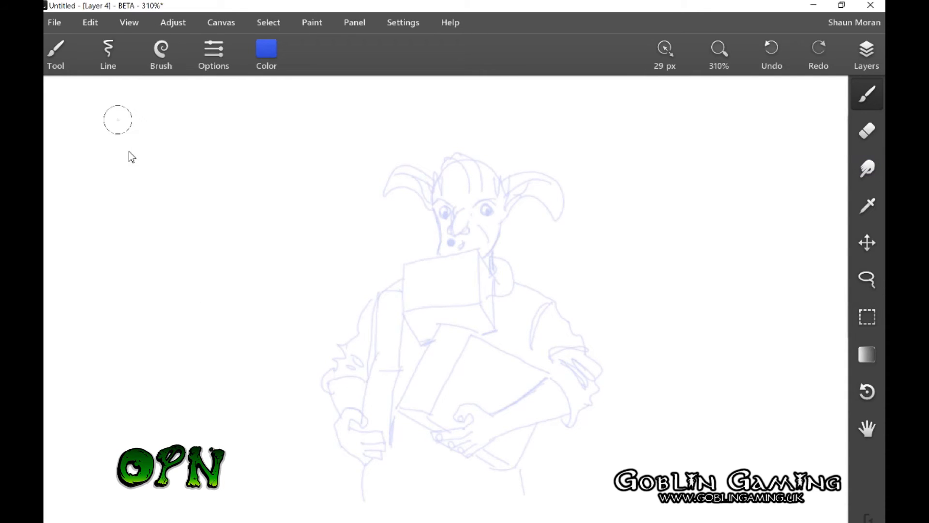
{"action": "left_click", "coordinate": [266, 53]}
{"action": "left_click_drag", "start_coordinate": [297, 178], "coordinate": [235, 238]}
{"action": "left_click", "coordinate": [245, 285]}
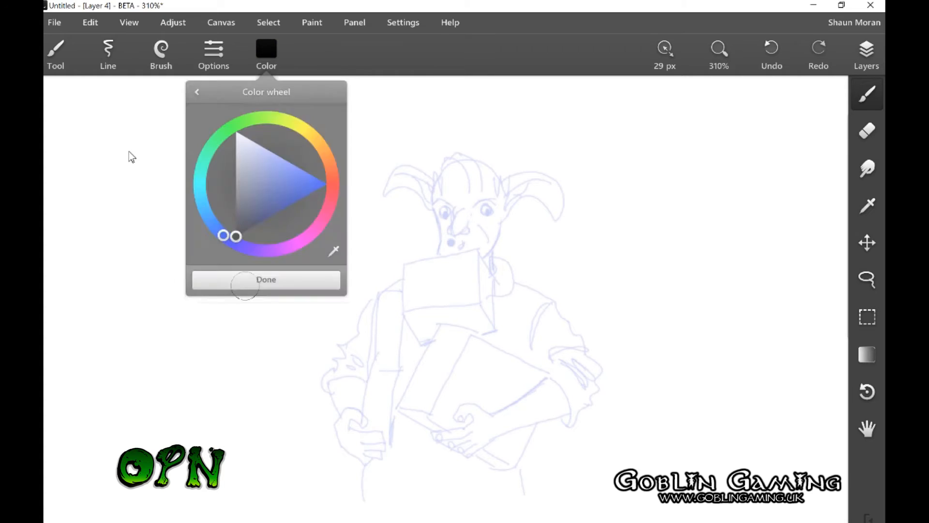
{"action": "left_click_drag", "start_coordinate": [665, 55], "coordinate": [625, 55]}
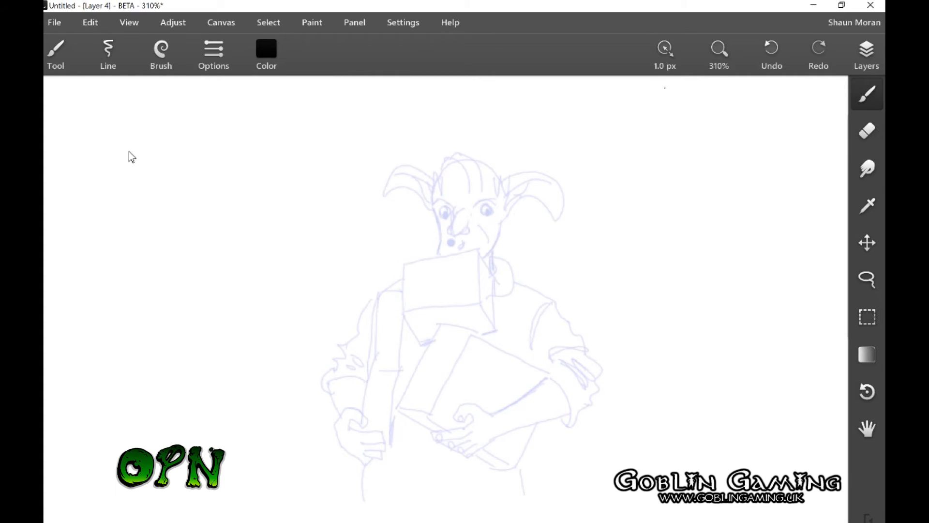
- Ink the outlines and dark pupils of both goblin eyes over the faded sketch
{"action": "scroll", "coordinate": [129, 151], "scroll_direction": "up", "scroll_amount": 6}
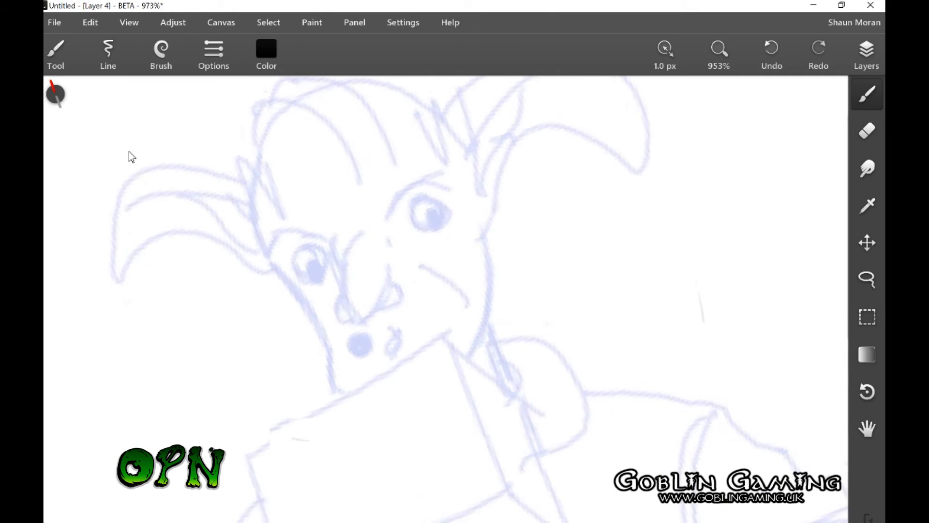
{"action": "scroll", "coordinate": [128, 152], "scroll_direction": "down", "scroll_amount": 1}
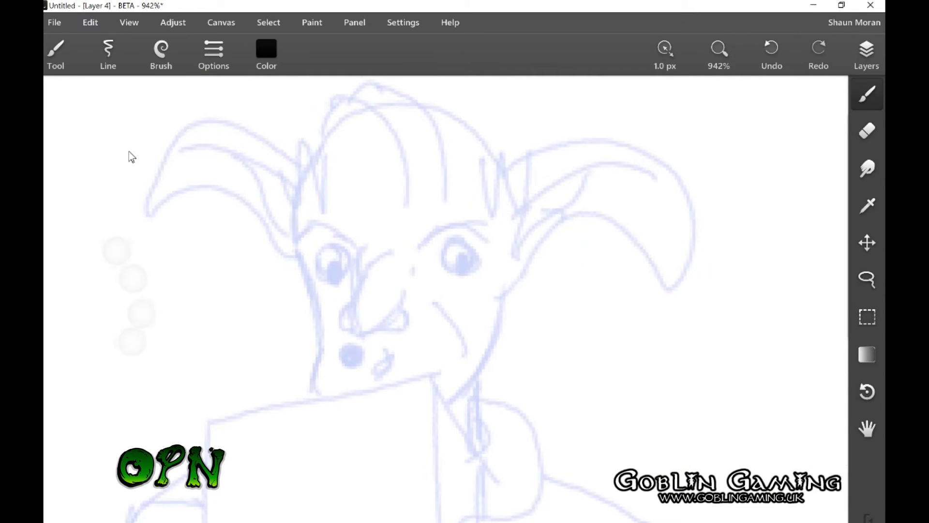
{"action": "mouse_move", "coordinate": [318, 259]}
{"action": "left_mouse_down"}
{"action": "mouse_move", "coordinate": [337, 245]}
{"action": "mouse_move", "coordinate": [350, 268]}
{"action": "mouse_move", "coordinate": [341, 284]}
{"action": "mouse_move", "coordinate": [320, 274]}
{"action": "mouse_move", "coordinate": [319, 253]}
{"action": "left_mouse_up"}
{"action": "scroll", "coordinate": [441, 333], "scroll_direction": "down", "scroll_amount": 5}
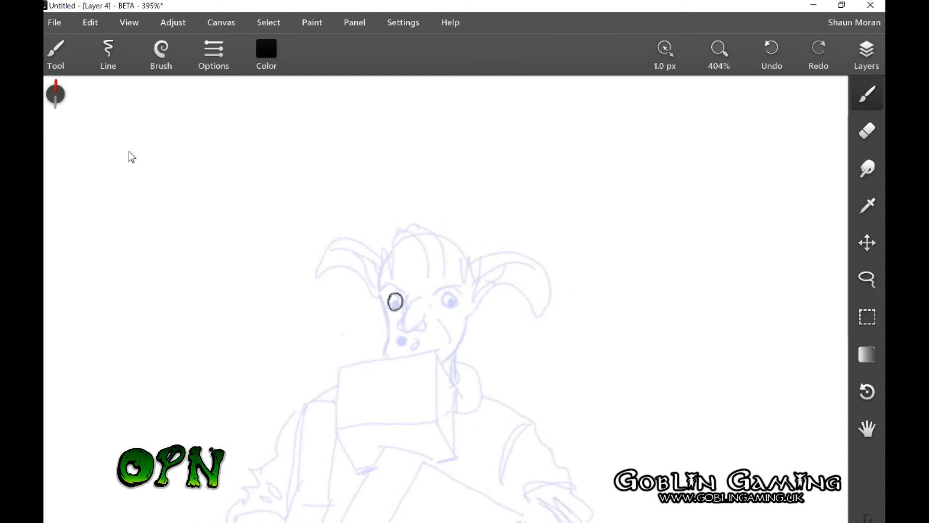
{"action": "mouse_move", "coordinate": [444, 296]}
{"action": "left_mouse_down"}
{"action": "mouse_move", "coordinate": [459, 313]}
{"action": "mouse_move", "coordinate": [445, 304]}
{"action": "mouse_move", "coordinate": [461, 305]}
{"action": "mouse_move", "coordinate": [457, 313]}
{"action": "left_mouse_up"}
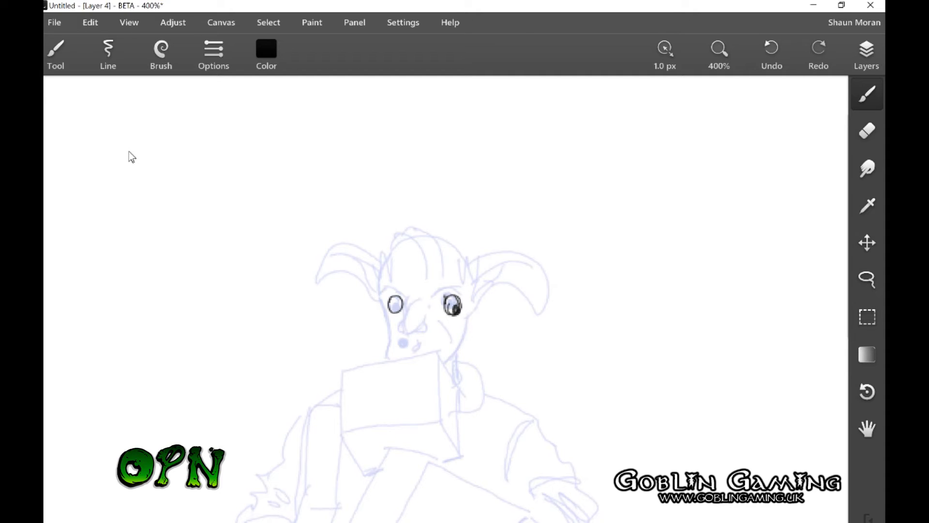
{"action": "left_click_drag", "start_coordinate": [399, 301], "coordinate": [399, 312]}
- Ink the nose, mouth, frowning eyebrows, cheek creases, both sides of the face and the neck line
{"action": "mouse_move", "coordinate": [415, 296]}
{"action": "left_mouse_down"}
{"action": "mouse_move", "coordinate": [405, 323]}
{"action": "mouse_move", "coordinate": [438, 321]}
{"action": "mouse_move", "coordinate": [420, 330]}
{"action": "mouse_move", "coordinate": [450, 338]}
{"action": "mouse_move", "coordinate": [394, 340]}
{"action": "mouse_move", "coordinate": [416, 351]}
{"action": "left_mouse_up"}
{"action": "left_click_drag", "start_coordinate": [433, 297], "coordinate": [463, 285]}
{"action": "mouse_move", "coordinate": [406, 299]}
{"action": "left_mouse_down"}
{"action": "mouse_move", "coordinate": [376, 297]}
{"action": "mouse_move", "coordinate": [387, 365]}
{"action": "left_mouse_up"}
{"action": "mouse_move", "coordinate": [470, 319]}
{"action": "left_mouse_down"}
{"action": "mouse_move", "coordinate": [444, 369]}
{"action": "mouse_move", "coordinate": [457, 363]}
{"action": "mouse_move", "coordinate": [456, 382]}
{"action": "left_mouse_up"}
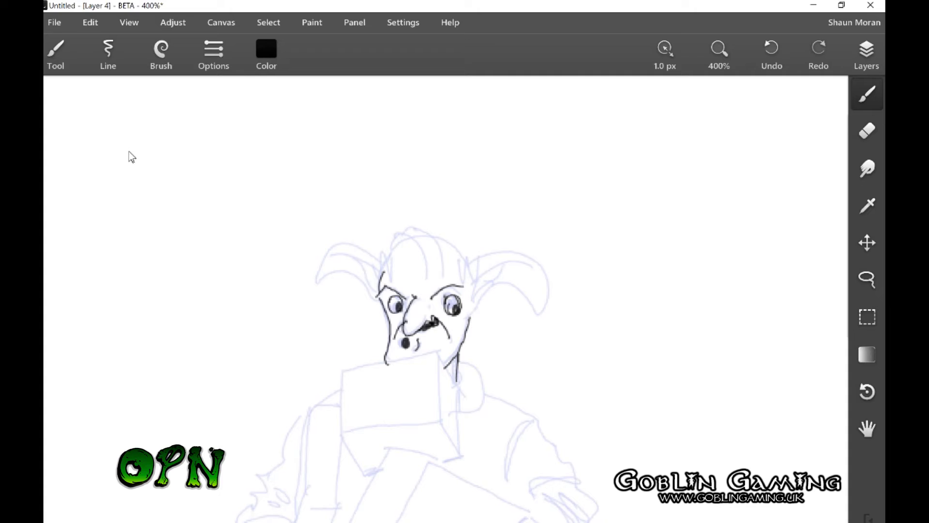
- Ink both large drooping ears, including their outer outlines and inner folds
{"action": "mouse_move", "coordinate": [469, 265]}
{"action": "left_mouse_down"}
{"action": "mouse_move", "coordinate": [510, 248]}
{"action": "mouse_move", "coordinate": [548, 274]}
{"action": "mouse_move", "coordinate": [520, 293]}
{"action": "mouse_move", "coordinate": [487, 286]}
{"action": "mouse_move", "coordinate": [471, 316]}
{"action": "left_mouse_up"}
{"action": "mouse_move", "coordinate": [474, 280]}
{"action": "left_mouse_down"}
{"action": "mouse_move", "coordinate": [531, 263]}
{"action": "mouse_move", "coordinate": [522, 265]}
{"action": "left_mouse_up"}
{"action": "left_click_drag", "start_coordinate": [521, 265], "coordinate": [483, 288]}
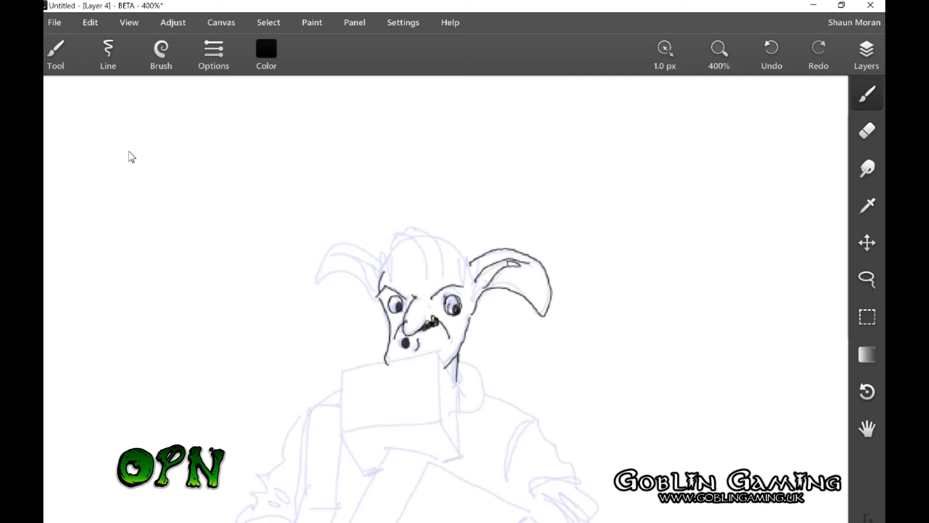
{"action": "mouse_move", "coordinate": [381, 265]}
{"action": "left_mouse_down"}
{"action": "mouse_move", "coordinate": [342, 244]}
{"action": "mouse_move", "coordinate": [318, 258]}
{"action": "mouse_move", "coordinate": [384, 304]}
{"action": "mouse_move", "coordinate": [322, 253]}
{"action": "mouse_move", "coordinate": [363, 264]}
{"action": "mouse_move", "coordinate": [381, 296]}
{"action": "left_mouse_up"}
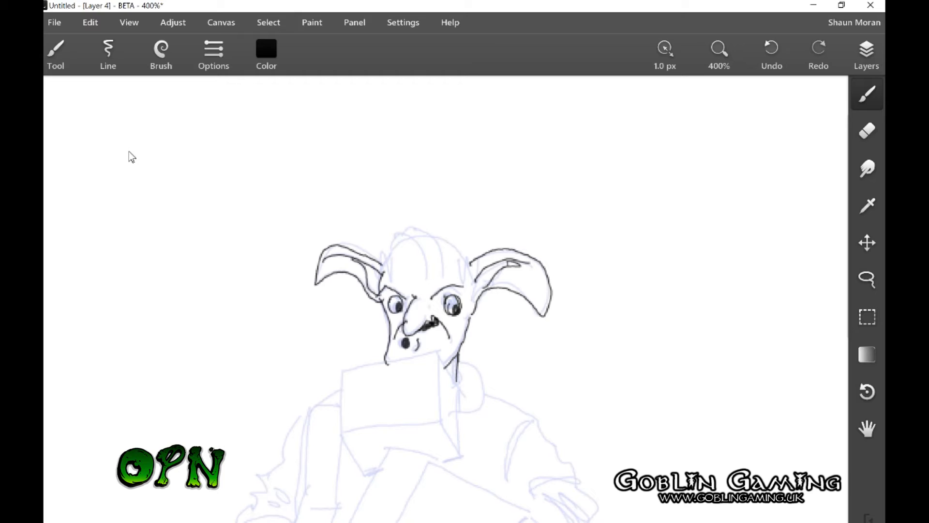
- Ink the top of the head with its hair lines, the tufts by both ears, the forehead marks and the nose wrinkles
{"action": "left_click_drag", "start_coordinate": [434, 339], "coordinate": [438, 335]}
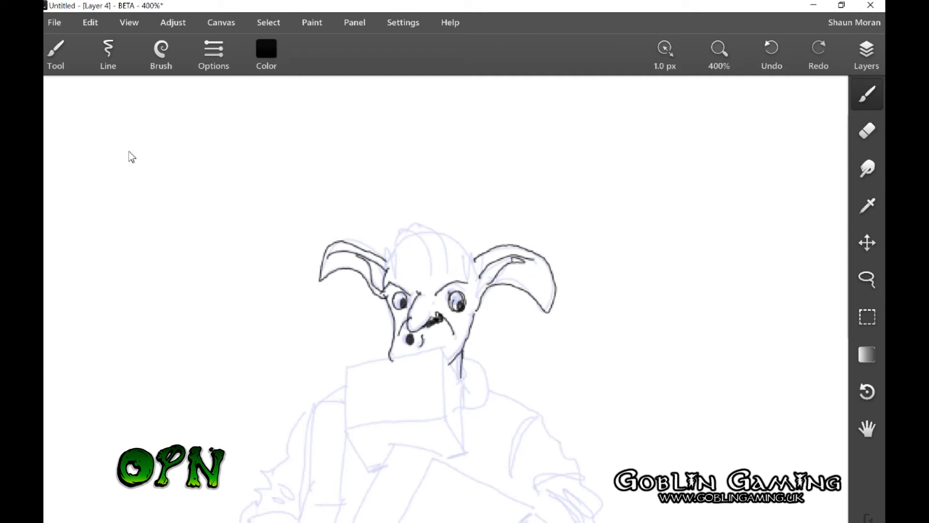
{"action": "left_click_drag", "start_coordinate": [466, 252], "coordinate": [482, 251]}
{"action": "mouse_move", "coordinate": [400, 249]}
{"action": "left_mouse_down"}
{"action": "mouse_move", "coordinate": [386, 269]}
{"action": "mouse_move", "coordinate": [405, 241]}
{"action": "mouse_move", "coordinate": [427, 230]}
{"action": "mouse_move", "coordinate": [452, 236]}
{"action": "mouse_move", "coordinate": [479, 262]}
{"action": "left_mouse_up"}
{"action": "mouse_move", "coordinate": [395, 242]}
{"action": "left_mouse_down"}
{"action": "mouse_move", "coordinate": [413, 229]}
{"action": "mouse_move", "coordinate": [433, 271]}
{"action": "left_mouse_up"}
{"action": "mouse_move", "coordinate": [407, 227]}
{"action": "left_mouse_down"}
{"action": "mouse_move", "coordinate": [419, 223]}
{"action": "mouse_move", "coordinate": [455, 264]}
{"action": "mouse_move", "coordinate": [405, 282]}
{"action": "left_mouse_up"}
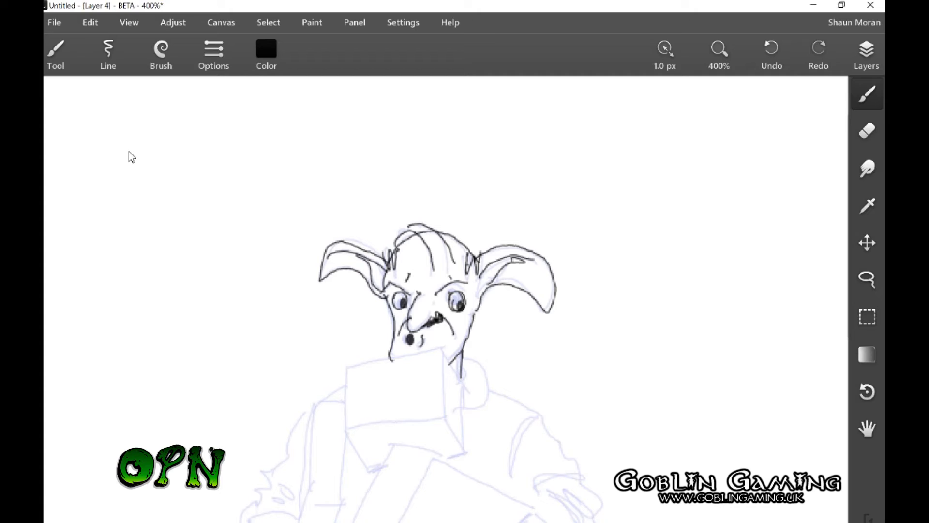
{"action": "left_click_drag", "start_coordinate": [415, 318], "coordinate": [424, 312]}
{"action": "left_click_drag", "start_coordinate": [414, 310], "coordinate": [426, 307]}
- Ink the top parcel under the chin, with its narrow side face, front face and the slanted lower edge on the left
{"action": "mouse_move", "coordinate": [441, 349]}
{"action": "left_mouse_down"}
{"action": "mouse_move", "coordinate": [464, 379]}
{"action": "mouse_move", "coordinate": [451, 364]}
{"action": "mouse_move", "coordinate": [448, 410]}
{"action": "mouse_move", "coordinate": [447, 402]}
{"action": "left_mouse_up"}
{"action": "left_click_drag", "start_coordinate": [445, 366], "coordinate": [447, 413]}
{"action": "left_click_drag", "start_coordinate": [464, 377], "coordinate": [466, 447]}
{"action": "left_click_drag", "start_coordinate": [446, 415], "coordinate": [462, 447]}
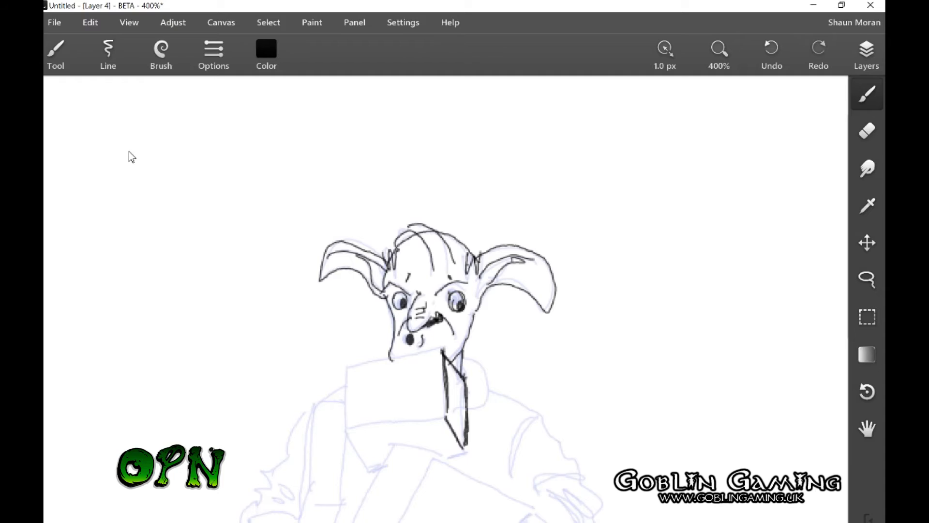
{"action": "left_click_drag", "start_coordinate": [446, 300], "coordinate": [451, 302]}
{"action": "left_click_drag", "start_coordinate": [453, 419], "coordinate": [355, 434]}
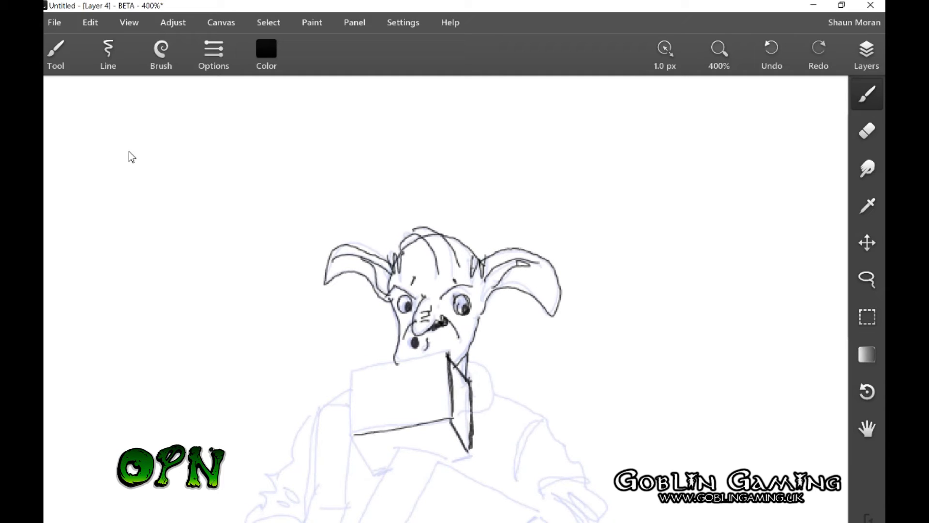
{"action": "left_click_drag", "start_coordinate": [443, 354], "coordinate": [352, 370]}
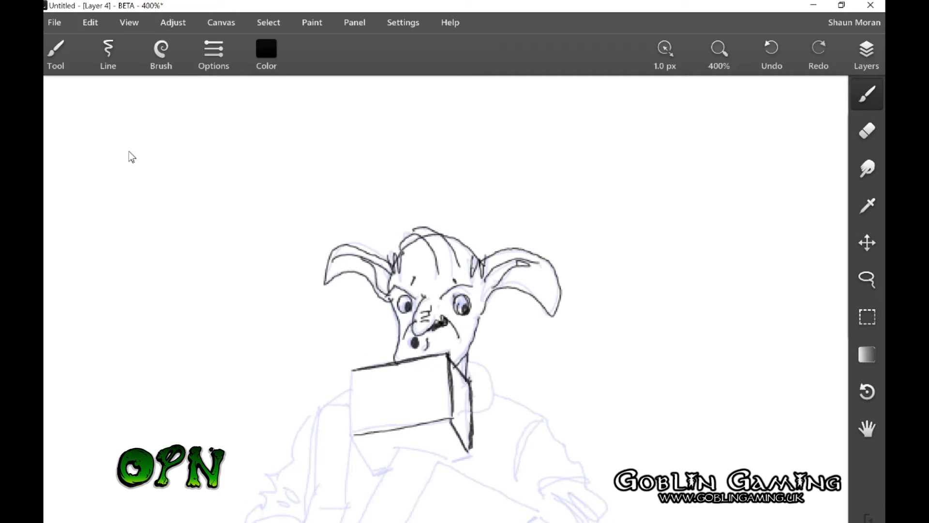
{"action": "left_click_drag", "start_coordinate": [352, 370], "coordinate": [355, 428]}
{"action": "mouse_move", "coordinate": [350, 373]}
{"action": "left_mouse_down"}
{"action": "mouse_move", "coordinate": [356, 443]}
{"action": "mouse_move", "coordinate": [376, 473]}
{"action": "left_mouse_up"}
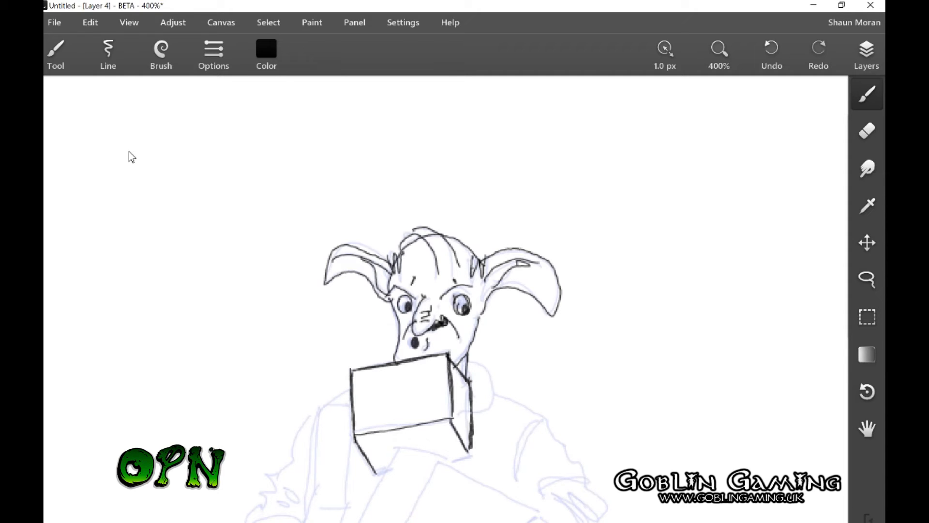
- Ink the large tilted parcel, with its upper edges, narrow side face, far side edge and lower corners around the hand
{"action": "mouse_move", "coordinate": [441, 463]}
{"action": "left_mouse_down"}
{"action": "mouse_move", "coordinate": [537, 514]}
{"action": "mouse_move", "coordinate": [468, 476]}
{"action": "left_mouse_up"}
{"action": "mouse_move", "coordinate": [398, 454]}
{"action": "left_mouse_down"}
{"action": "mouse_move", "coordinate": [444, 464]}
{"action": "mouse_move", "coordinate": [429, 461]}
{"action": "left_mouse_up"}
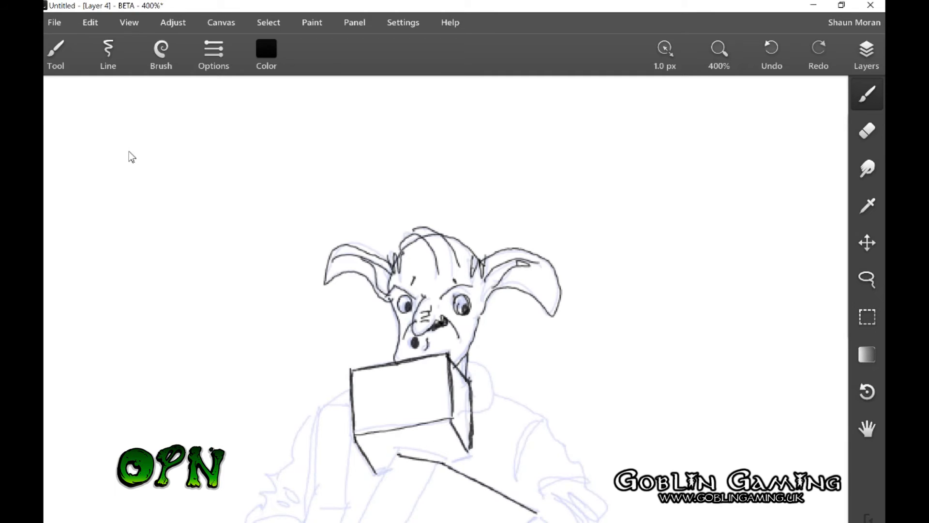
{"action": "scroll", "coordinate": [129, 152], "scroll_direction": "down", "scroll_amount": 3}
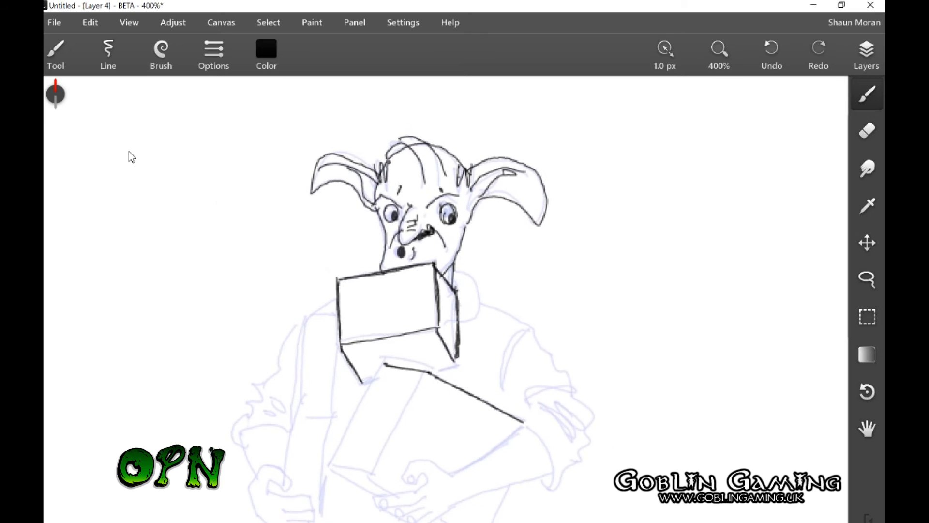
{"action": "left_click_drag", "start_coordinate": [385, 364], "coordinate": [334, 465]}
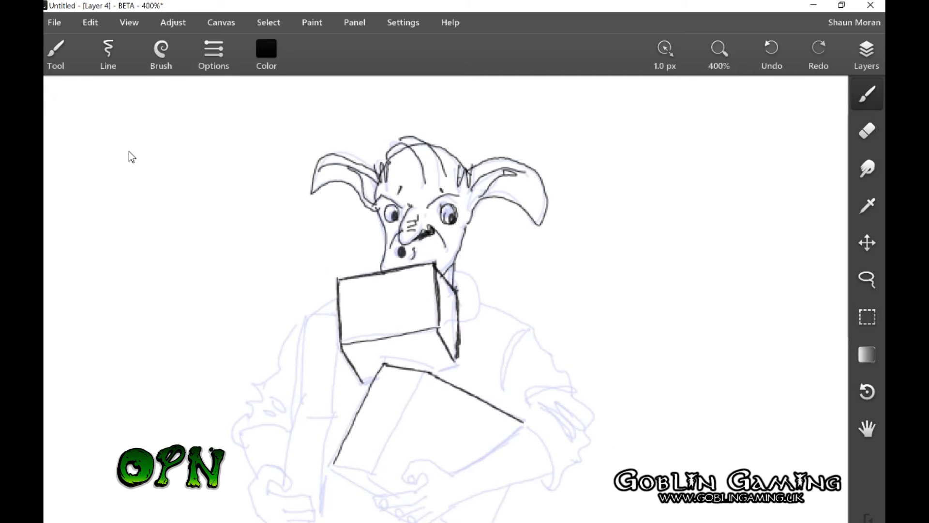
{"action": "left_click_drag", "start_coordinate": [427, 373], "coordinate": [372, 475]}
{"action": "mouse_move", "coordinate": [328, 465]}
{"action": "left_mouse_down"}
{"action": "mouse_move", "coordinate": [374, 472]}
{"action": "mouse_move", "coordinate": [394, 496]}
{"action": "mouse_move", "coordinate": [331, 471]}
{"action": "mouse_move", "coordinate": [373, 497]}
{"action": "left_mouse_up"}
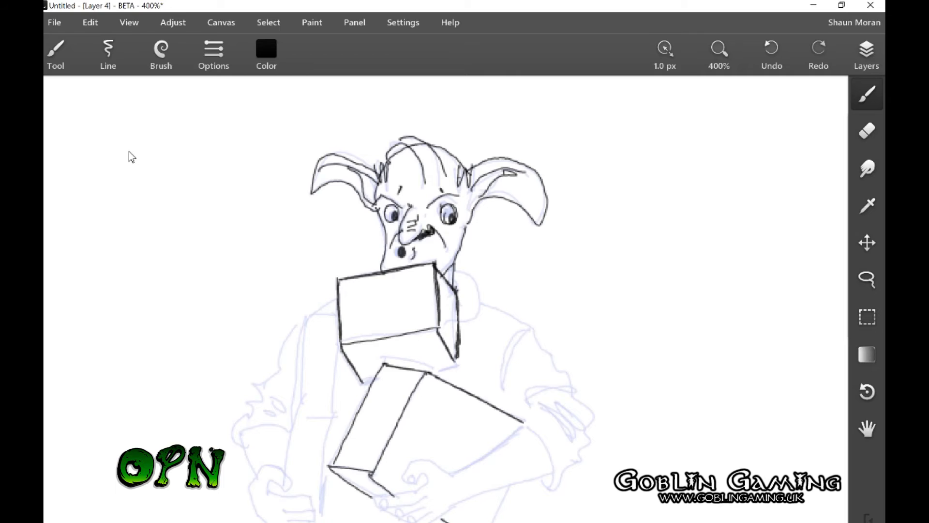
{"action": "left_click_drag", "start_coordinate": [420, 324], "coordinate": [434, 294]}
{"action": "left_click_drag", "start_coordinate": [526, 457], "coordinate": [499, 512]}
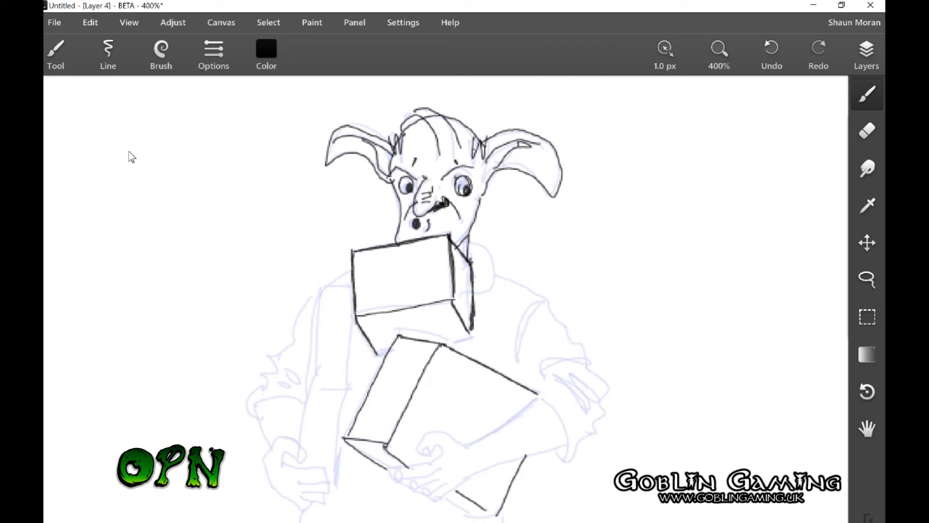
{"action": "mouse_move", "coordinate": [489, 514]}
{"action": "left_mouse_down"}
{"action": "mouse_move", "coordinate": [445, 502]}
{"action": "mouse_move", "coordinate": [476, 518]}
{"action": "left_mouse_up"}
- Ink the right forearm and the hand gripping the large parcel, plus the left forearm edge and hand
{"action": "left_click_drag", "start_coordinate": [540, 399], "coordinate": [459, 454]}
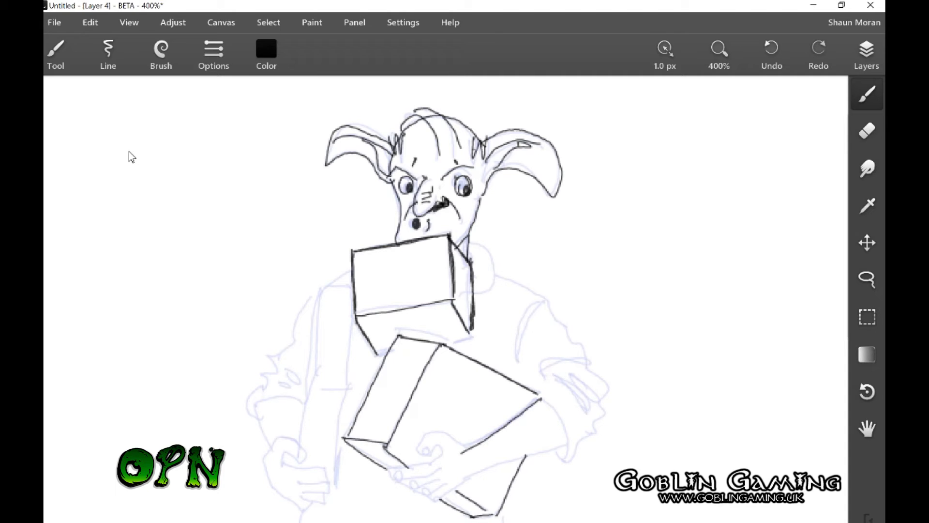
{"action": "left_click_drag", "start_coordinate": [569, 440], "coordinate": [455, 484]}
{"action": "left_click_drag", "start_coordinate": [531, 451], "coordinate": [526, 457]}
{"action": "mouse_move", "coordinate": [462, 453]}
{"action": "left_mouse_down"}
{"action": "mouse_move", "coordinate": [432, 435]}
{"action": "mouse_move", "coordinate": [416, 452]}
{"action": "mouse_move", "coordinate": [439, 444]}
{"action": "mouse_move", "coordinate": [425, 467]}
{"action": "mouse_move", "coordinate": [387, 472]}
{"action": "mouse_move", "coordinate": [447, 473]}
{"action": "left_mouse_up"}
{"action": "left_click_drag", "start_coordinate": [417, 486], "coordinate": [458, 484]}
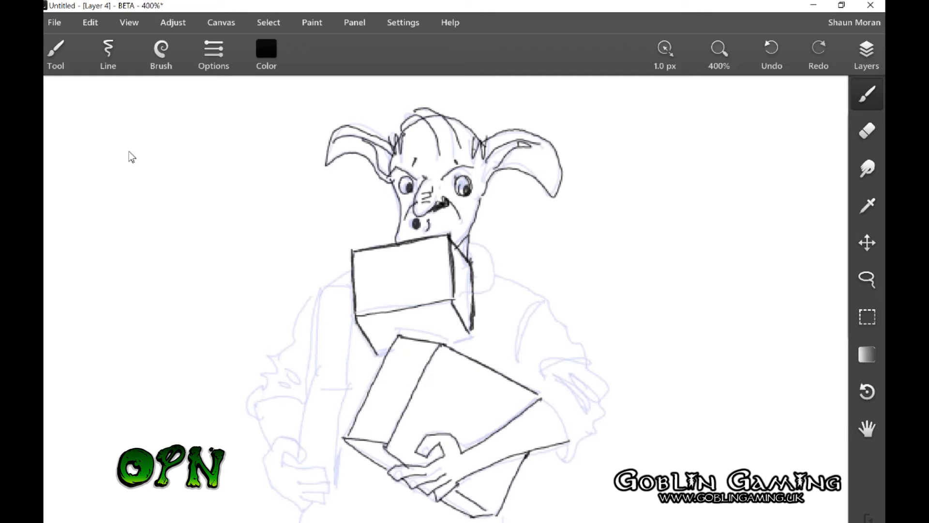
{"action": "mouse_move", "coordinate": [256, 401]}
{"action": "left_mouse_down"}
{"action": "mouse_move", "coordinate": [274, 447]}
{"action": "mouse_move", "coordinate": [290, 437]}
{"action": "mouse_move", "coordinate": [304, 461]}
{"action": "mouse_move", "coordinate": [280, 463]}
{"action": "mouse_move", "coordinate": [323, 470]}
{"action": "mouse_move", "coordinate": [295, 483]}
{"action": "mouse_move", "coordinate": [327, 494]}
{"action": "mouse_move", "coordinate": [293, 494]}
{"action": "mouse_move", "coordinate": [301, 512]}
{"action": "mouse_move", "coordinate": [272, 485]}
{"action": "mouse_move", "coordinate": [263, 454]}
{"action": "mouse_move", "coordinate": [276, 439]}
{"action": "left_mouse_up"}
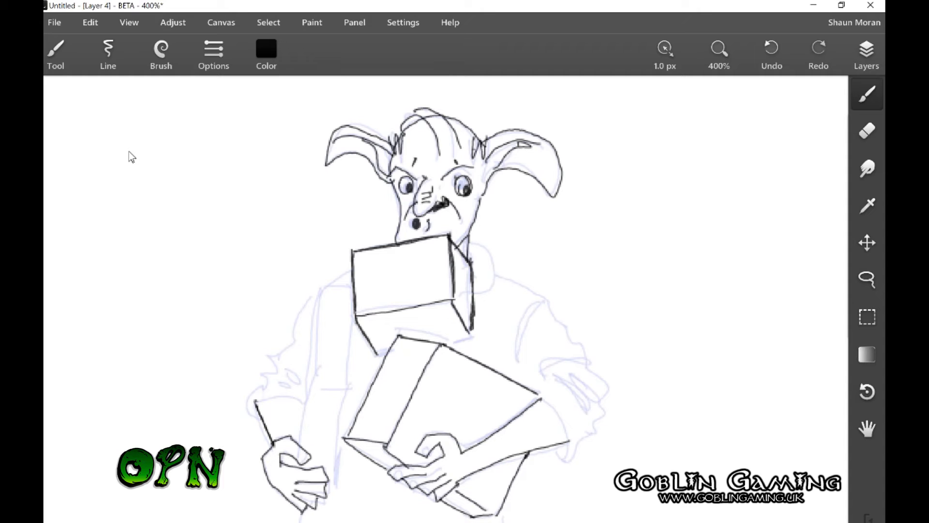
{"action": "left_click", "coordinate": [813, 6]}
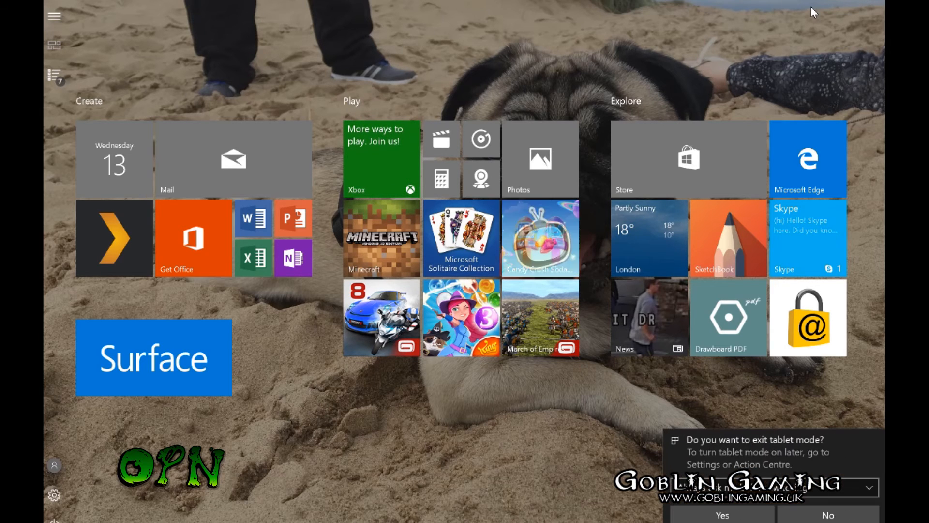
{"action": "key", "text": "Return"}
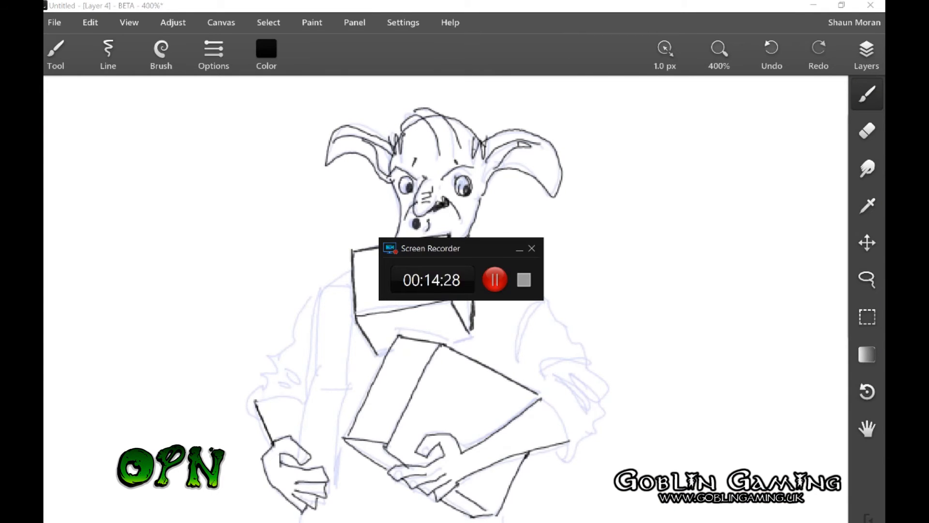
{"action": "left_click", "coordinate": [495, 279]}
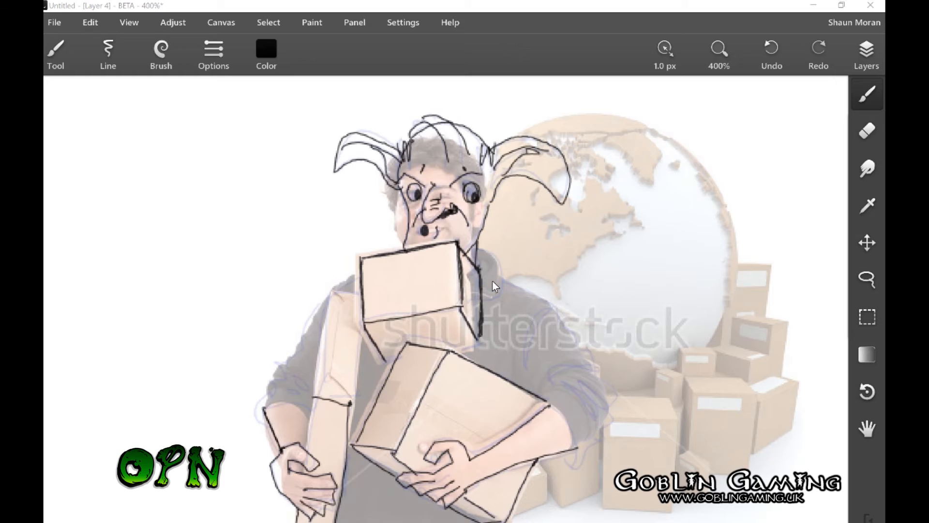
{"action": "key", "text": "alt+Tab"}
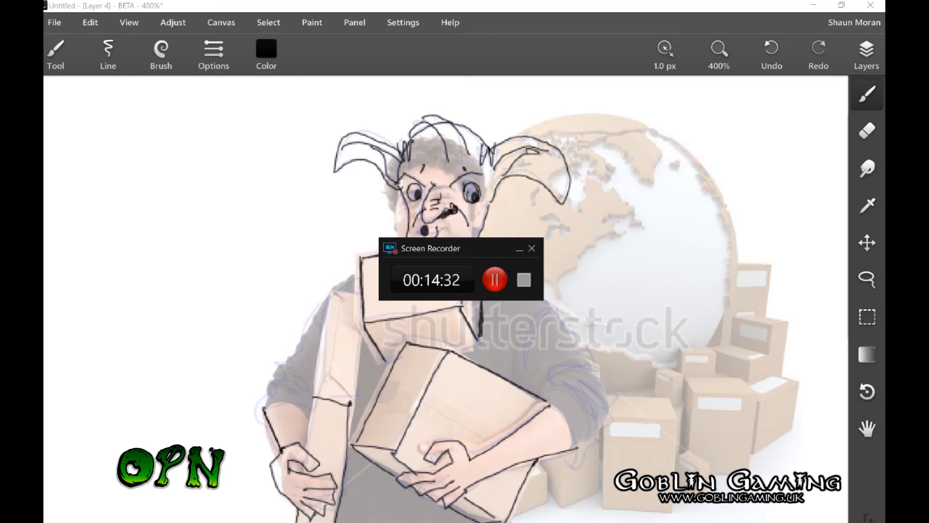
{"action": "left_click", "coordinate": [520, 248]}
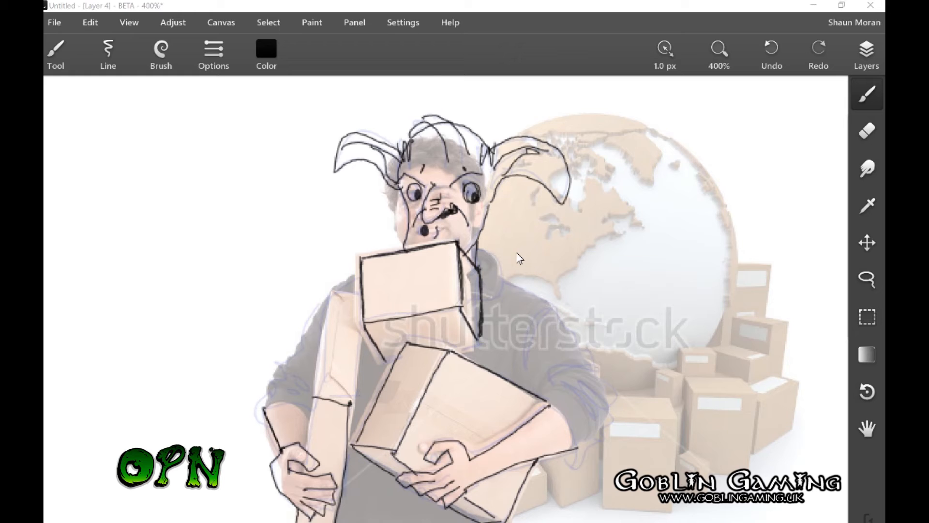
{"action": "left_click", "coordinate": [517, 254]}
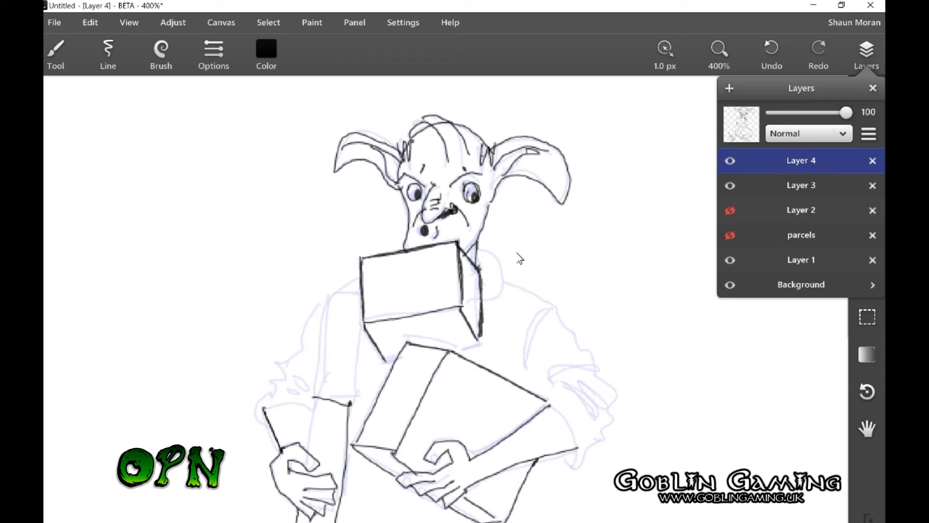
- Ink the collar, right shoulder and right sleeve, including its seam, folds and ragged rolled cuff
{"action": "mouse_move", "coordinate": [480, 250]}
{"action": "left_mouse_down"}
{"action": "mouse_move", "coordinate": [494, 255]}
{"action": "mouse_move", "coordinate": [501, 294]}
{"action": "mouse_move", "coordinate": [488, 300]}
{"action": "left_mouse_up"}
{"action": "mouse_move", "coordinate": [495, 264]}
{"action": "left_mouse_down"}
{"action": "mouse_move", "coordinate": [488, 272]}
{"action": "mouse_move", "coordinate": [561, 314]}
{"action": "mouse_move", "coordinate": [612, 387]}
{"action": "mouse_move", "coordinate": [614, 409]}
{"action": "left_mouse_up"}
{"action": "mouse_move", "coordinate": [579, 340]}
{"action": "left_mouse_down"}
{"action": "mouse_move", "coordinate": [552, 359]}
{"action": "mouse_move", "coordinate": [576, 345]}
{"action": "mouse_move", "coordinate": [556, 373]}
{"action": "mouse_move", "coordinate": [589, 367]}
{"action": "mouse_move", "coordinate": [594, 375]}
{"action": "left_mouse_up"}
{"action": "mouse_move", "coordinate": [556, 301]}
{"action": "left_mouse_down"}
{"action": "mouse_move", "coordinate": [527, 366]}
{"action": "mouse_move", "coordinate": [548, 309]}
{"action": "left_mouse_up"}
{"action": "mouse_move", "coordinate": [571, 391]}
{"action": "left_mouse_down"}
{"action": "mouse_move", "coordinate": [595, 421]}
{"action": "mouse_move", "coordinate": [605, 399]}
{"action": "mouse_move", "coordinate": [575, 381]}
{"action": "mouse_move", "coordinate": [587, 400]}
{"action": "mouse_move", "coordinate": [557, 412]}
{"action": "mouse_move", "coordinate": [578, 444]}
{"action": "mouse_move", "coordinate": [572, 461]}
{"action": "mouse_move", "coordinate": [563, 451]}
{"action": "mouse_move", "coordinate": [581, 467]}
{"action": "mouse_move", "coordinate": [616, 408]}
{"action": "left_mouse_up"}
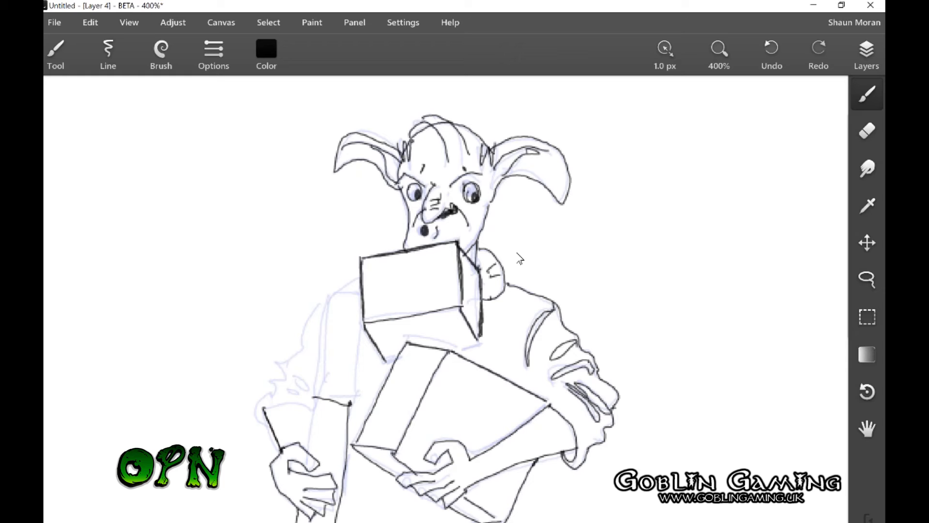
- Ink the edges of the tall narrow parcel on the left, plus the left shoulder, sleeve and rolled cuff behind it
{"action": "mouse_move", "coordinate": [360, 294]}
{"action": "left_mouse_down"}
{"action": "mouse_move", "coordinate": [328, 291]}
{"action": "mouse_move", "coordinate": [315, 390]}
{"action": "left_mouse_up"}
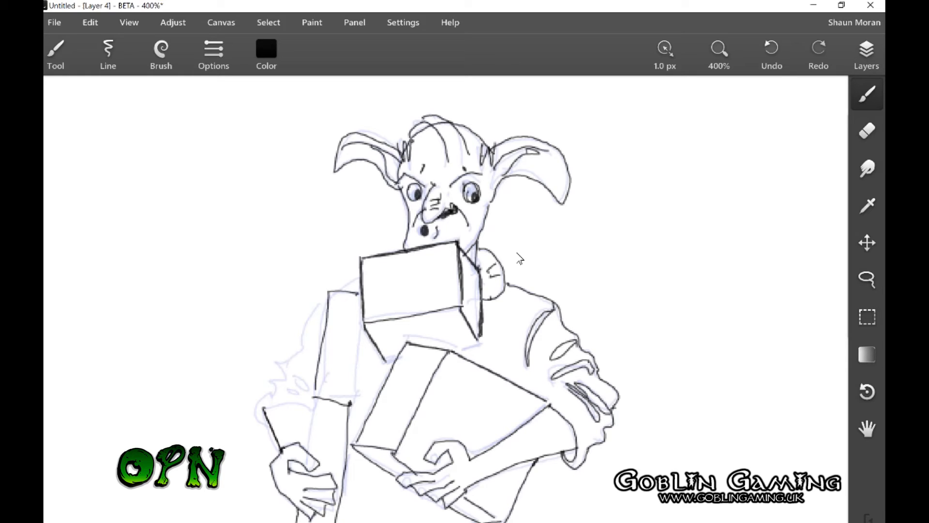
{"action": "mouse_move", "coordinate": [364, 319]}
{"action": "left_mouse_down"}
{"action": "mouse_move", "coordinate": [350, 404]}
{"action": "mouse_move", "coordinate": [309, 459]}
{"action": "left_mouse_up"}
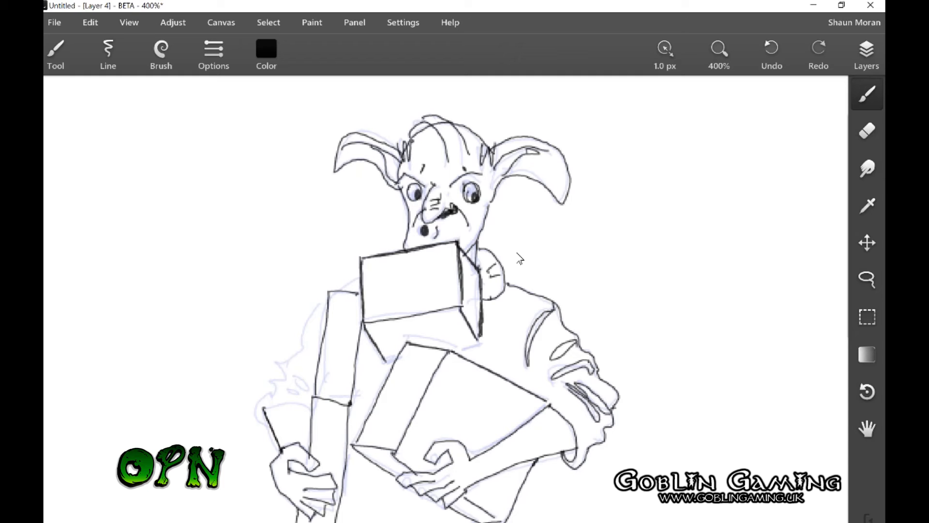
{"action": "left_click_drag", "start_coordinate": [327, 295], "coordinate": [305, 452]}
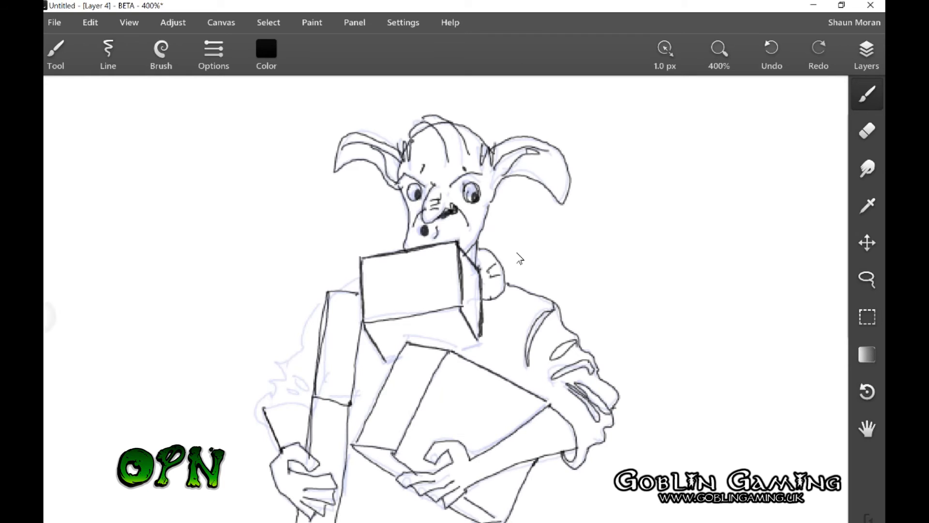
{"action": "mouse_move", "coordinate": [340, 290]}
{"action": "left_mouse_down"}
{"action": "mouse_move", "coordinate": [358, 278]}
{"action": "mouse_move", "coordinate": [254, 411]}
{"action": "mouse_move", "coordinate": [265, 424]}
{"action": "mouse_move", "coordinate": [270, 405]}
{"action": "mouse_move", "coordinate": [310, 400]}
{"action": "mouse_move", "coordinate": [309, 437]}
{"action": "left_mouse_up"}
{"action": "left_click_drag", "start_coordinate": [299, 403], "coordinate": [305, 425]}
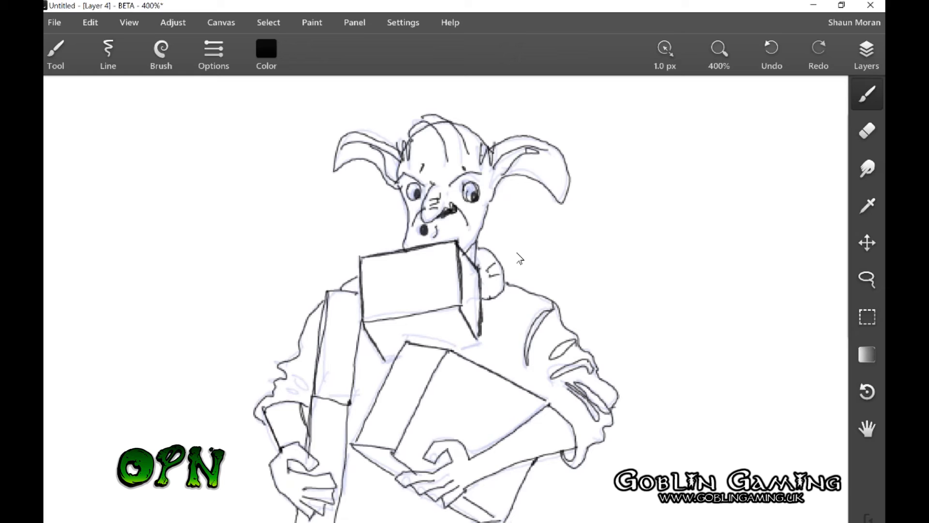
- Ink the jacket sides below the parcels and the fold marks at the elbow, chest and left sleeve
{"action": "left_click_drag", "start_coordinate": [544, 373], "coordinate": [538, 399]}
{"action": "left_click_drag", "start_coordinate": [528, 485], "coordinate": [522, 521]}
{"action": "left_click_drag", "start_coordinate": [342, 522], "coordinate": [346, 488]}
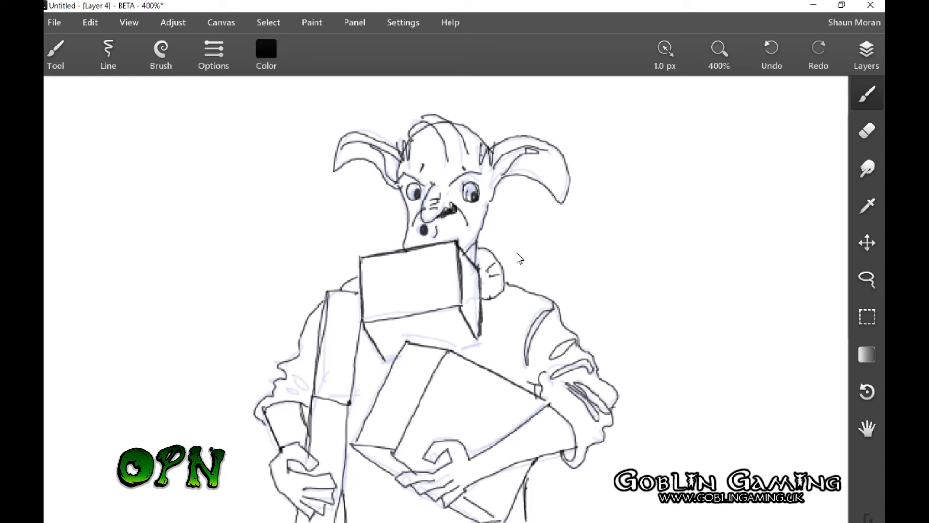
{"action": "left_click_drag", "start_coordinate": [531, 373], "coordinate": [530, 383]}
{"action": "left_click_drag", "start_coordinate": [499, 331], "coordinate": [525, 301]}
{"action": "left_click_drag", "start_coordinate": [499, 343], "coordinate": [510, 341]}
{"action": "left_click_drag", "start_coordinate": [304, 377], "coordinate": [299, 397]}
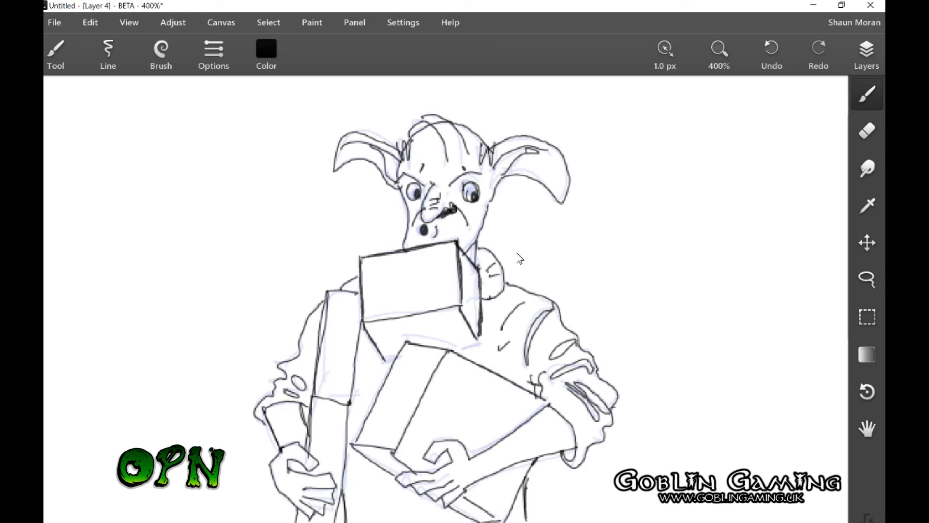
- Ink the top parcel's bottom edge where it meets the large parcel, and hide the Layer 3 sketch
{"action": "left_click_drag", "start_coordinate": [484, 340], "coordinate": [449, 350]}
{"action": "left_click_drag", "start_coordinate": [382, 363], "coordinate": [395, 358]}
{"action": "left_click", "coordinate": [866, 54]}
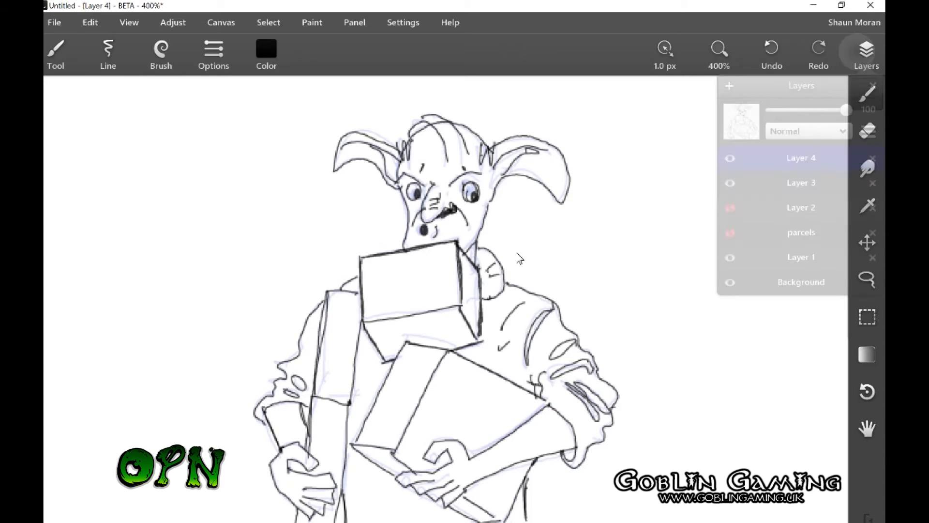
{"action": "left_click", "coordinate": [730, 186]}
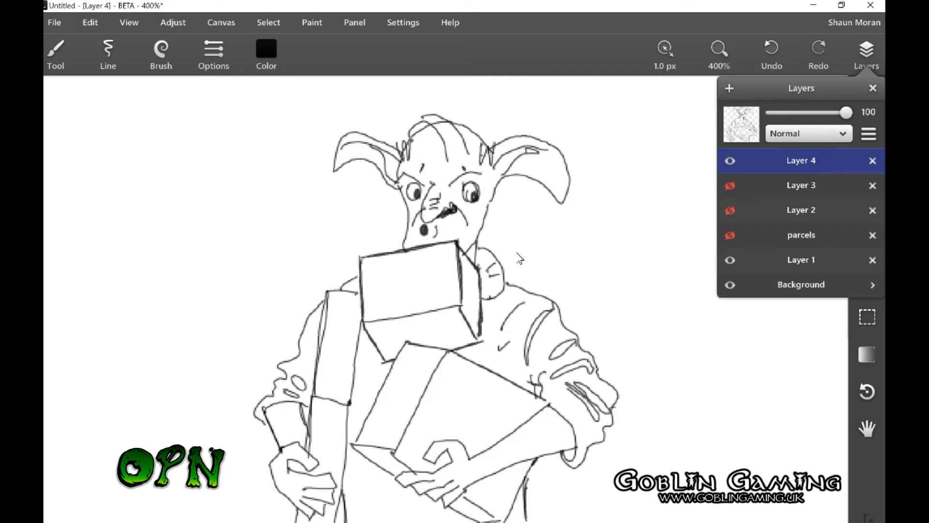
{"action": "key", "text": "Escape"}
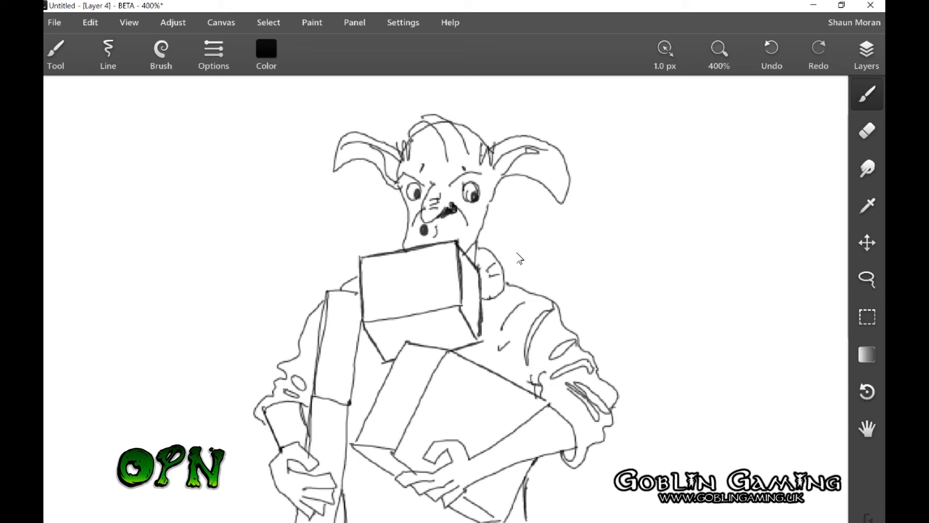
- Inspect the inked line art of the whole goblin figure without the sketch underneath
{"action": "scroll", "coordinate": [521, 259], "scroll_direction": "down", "scroll_amount": 6}
{"action": "scroll", "coordinate": [520, 259], "scroll_direction": "up", "scroll_amount": 2}
{"action": "scroll", "coordinate": [520, 259], "scroll_direction": "down", "scroll_amount": 3}
{"action": "scroll", "coordinate": [520, 259], "scroll_direction": "up", "scroll_amount": 5}
{"action": "scroll", "coordinate": [520, 259], "scroll_direction": "down", "scroll_amount": 4}
{"action": "scroll", "coordinate": [521, 259], "scroll_direction": "up", "scroll_amount": 6}
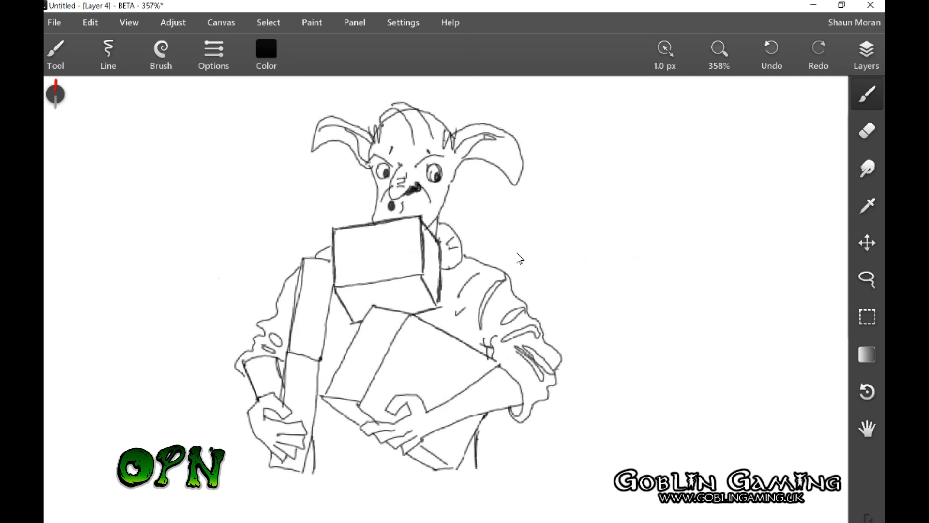
{"action": "scroll", "coordinate": [521, 259], "scroll_direction": "down", "scroll_amount": 5}
{"action": "scroll", "coordinate": [520, 259], "scroll_direction": "up", "scroll_amount": 6}
{"action": "scroll", "coordinate": [520, 259], "scroll_direction": "down", "scroll_amount": 3}
{"action": "scroll", "coordinate": [521, 259], "scroll_direction": "up", "scroll_amount": 1}
{"action": "scroll", "coordinate": [520, 259], "scroll_direction": "up", "scroll_amount": 2}
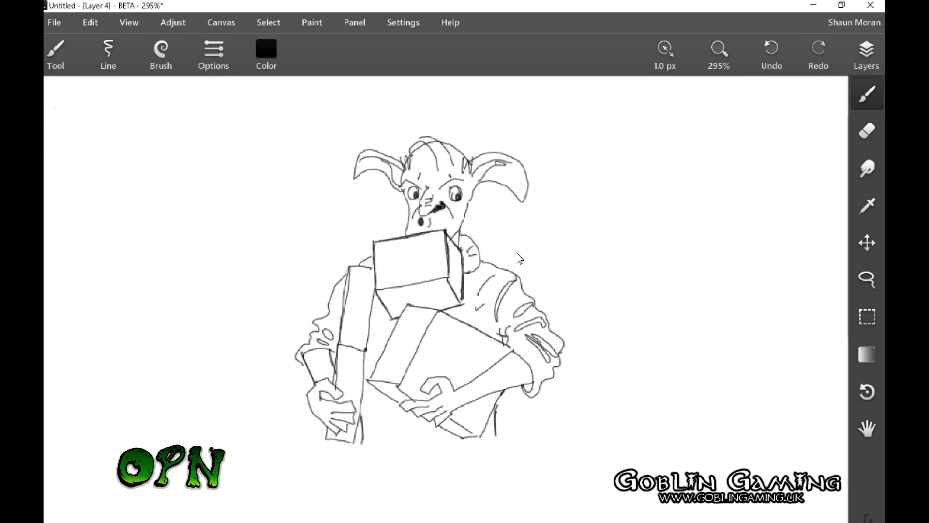
- Add a new layer for the colouring and place it beneath Layer 4 with the ink lines
{"action": "key", "text": "l"}
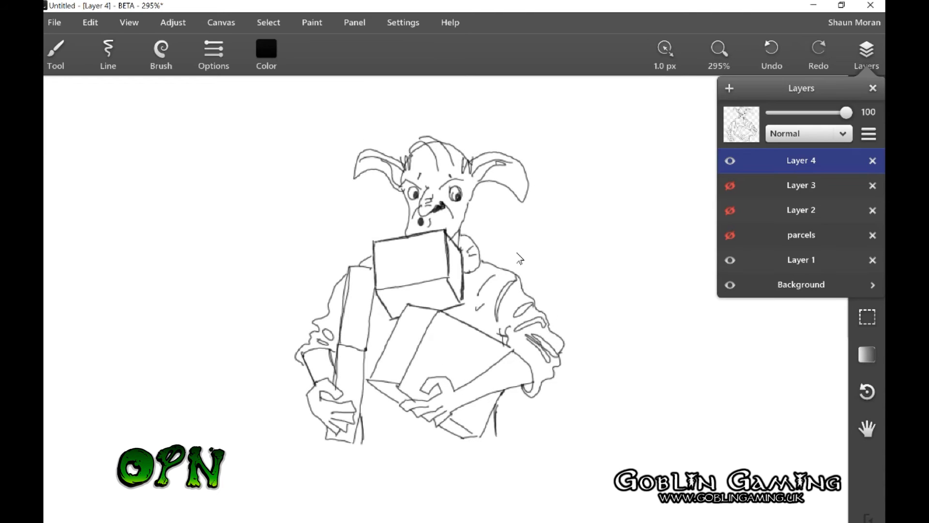
{"action": "key", "text": "ctrl+shift+n"}
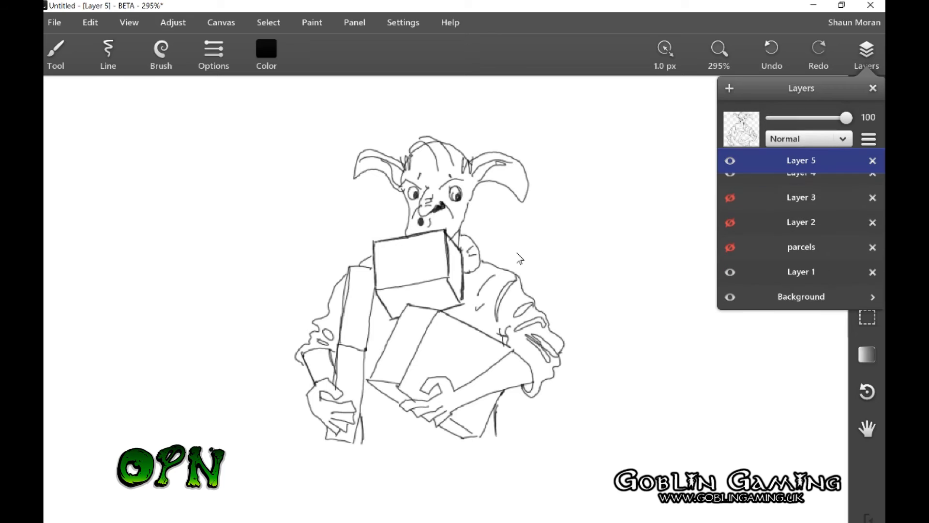
{"action": "key", "text": "F2"}
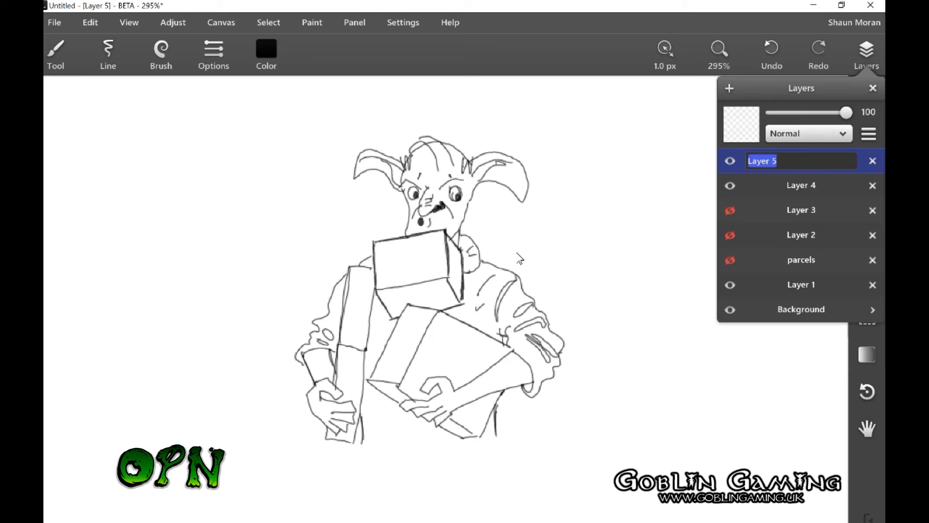
{"action": "left_click_drag", "start_coordinate": [777, 161], "coordinate": [777, 192]}
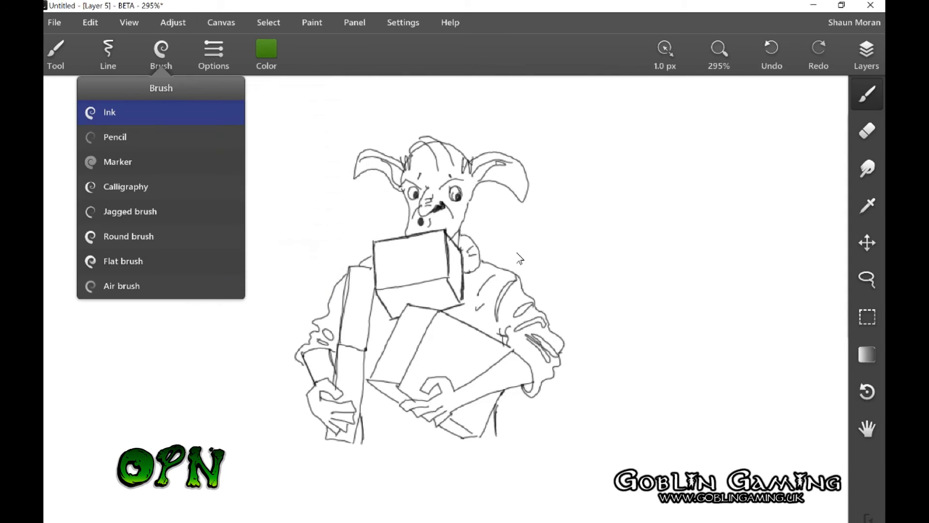
- Paint the forehead green with the Marker brush at 50 px, and the base of the left ear at 7.3 px
{"action": "left_click", "coordinate": [113, 162]}
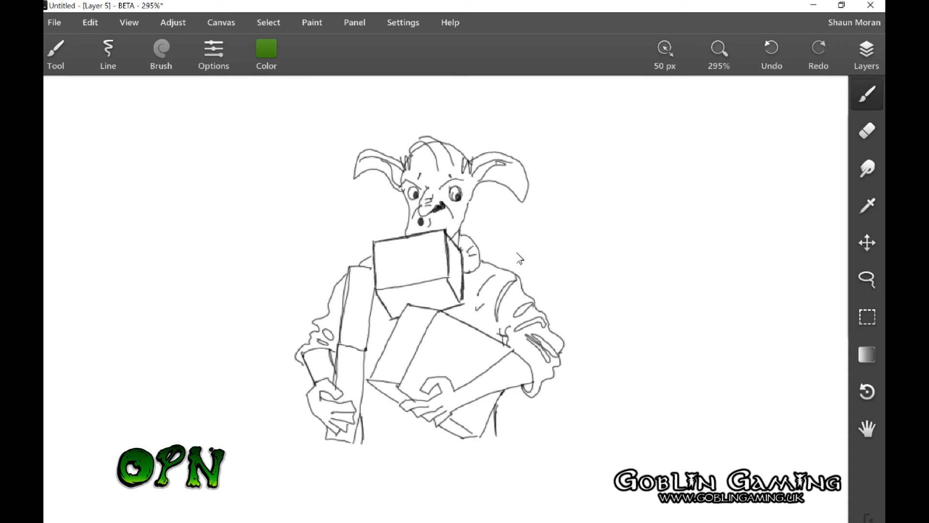
{"action": "left_click_drag", "start_coordinate": [434, 186], "coordinate": [440, 167]}
{"action": "left_click_drag", "start_coordinate": [665, 53], "coordinate": [620, 53]}
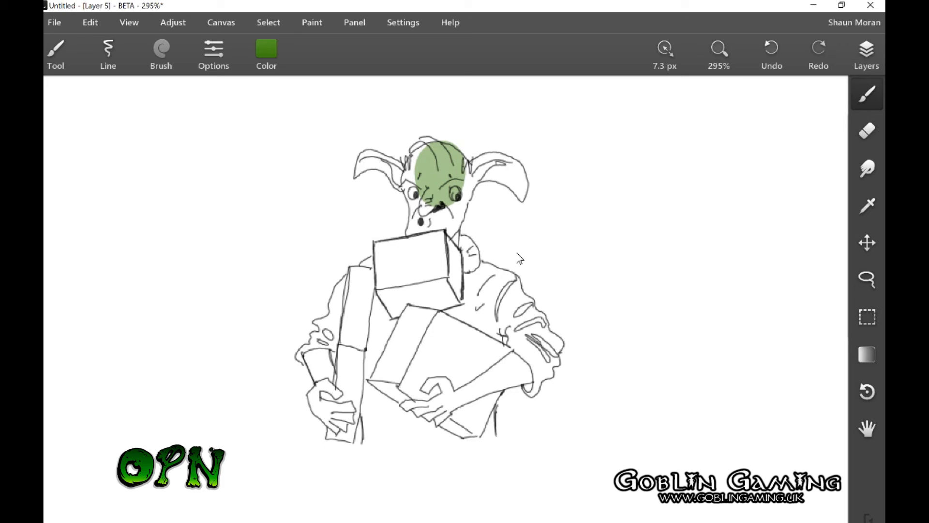
{"action": "mouse_move", "coordinate": [415, 180]}
{"action": "left_mouse_down"}
{"action": "mouse_move", "coordinate": [411, 165]}
{"action": "mouse_move", "coordinate": [405, 179]}
{"action": "mouse_move", "coordinate": [393, 169]}
{"action": "left_mouse_up"}
- Reduce the marker size to 3.0 px and fill the whole left ear with green up to its outline
{"action": "left_click_drag", "start_coordinate": [666, 53], "coordinate": [654, 53]}
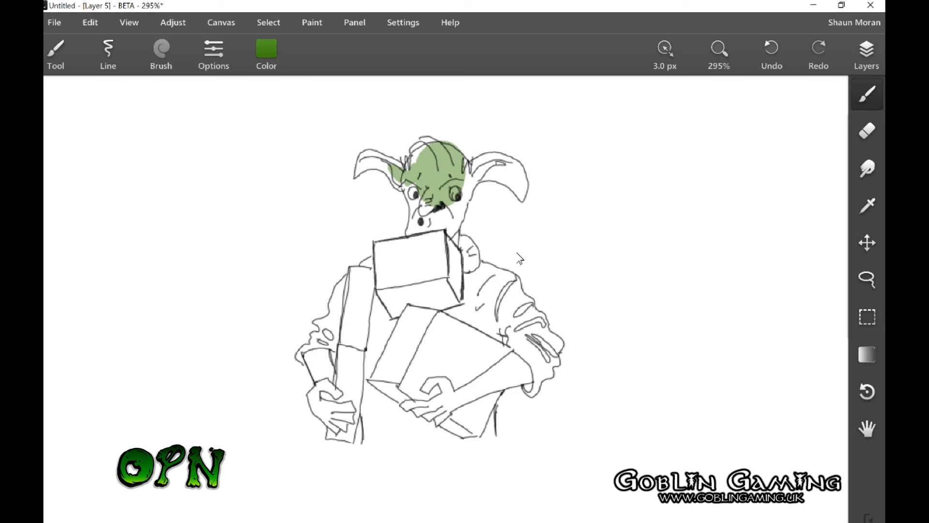
{"action": "left_click_drag", "start_coordinate": [403, 167], "coordinate": [359, 160]}
{"action": "scroll", "coordinate": [517, 253], "scroll_direction": "up", "scroll_amount": 6}
{"action": "mouse_move", "coordinate": [214, 119]}
{"action": "left_mouse_down"}
{"action": "mouse_move", "coordinate": [200, 165]}
{"action": "mouse_move", "coordinate": [192, 121]}
{"action": "mouse_move", "coordinate": [244, 98]}
{"action": "mouse_move", "coordinate": [225, 114]}
{"action": "mouse_move", "coordinate": [208, 205]}
{"action": "mouse_move", "coordinate": [223, 167]}
{"action": "mouse_move", "coordinate": [278, 121]}
{"action": "mouse_move", "coordinate": [252, 111]}
{"action": "left_mouse_up"}
{"action": "mouse_move", "coordinate": [256, 154]}
{"action": "left_mouse_down"}
{"action": "mouse_move", "coordinate": [303, 135]}
{"action": "mouse_move", "coordinate": [279, 121]}
{"action": "mouse_move", "coordinate": [366, 175]}
{"action": "left_mouse_up"}
{"action": "mouse_move", "coordinate": [311, 159]}
{"action": "left_mouse_down"}
{"action": "mouse_move", "coordinate": [381, 190]}
{"action": "mouse_move", "coordinate": [412, 150]}
{"action": "mouse_move", "coordinate": [378, 169]}
{"action": "left_mouse_up"}
{"action": "left_click_drag", "start_coordinate": [362, 103], "coordinate": [369, 116]}
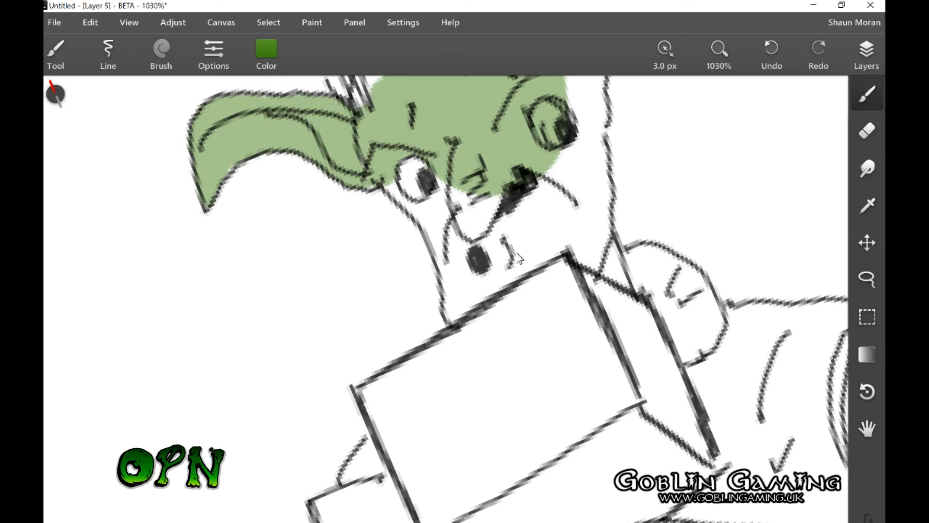
- Fill the left cheek, nose and mouth area with green down to the parcel, and start on the right cheek
{"action": "mouse_move", "coordinate": [383, 184]}
{"action": "left_mouse_down"}
{"action": "mouse_move", "coordinate": [441, 232]}
{"action": "mouse_move", "coordinate": [434, 201]}
{"action": "mouse_move", "coordinate": [452, 191]}
{"action": "mouse_move", "coordinate": [448, 180]}
{"action": "mouse_move", "coordinate": [487, 244]}
{"action": "mouse_move", "coordinate": [489, 203]}
{"action": "mouse_move", "coordinate": [506, 213]}
{"action": "mouse_move", "coordinate": [514, 233]}
{"action": "mouse_move", "coordinate": [458, 281]}
{"action": "mouse_move", "coordinate": [426, 227]}
{"action": "mouse_move", "coordinate": [451, 203]}
{"action": "left_mouse_up"}
{"action": "mouse_move", "coordinate": [462, 290]}
{"action": "left_mouse_down"}
{"action": "mouse_move", "coordinate": [447, 320]}
{"action": "mouse_move", "coordinate": [507, 286]}
{"action": "mouse_move", "coordinate": [472, 298]}
{"action": "mouse_move", "coordinate": [513, 240]}
{"action": "mouse_move", "coordinate": [530, 276]}
{"action": "mouse_move", "coordinate": [540, 247]}
{"action": "left_mouse_up"}
{"action": "mouse_move", "coordinate": [605, 172]}
{"action": "left_mouse_down"}
{"action": "mouse_move", "coordinate": [604, 186]}
{"action": "mouse_move", "coordinate": [594, 143]}
{"action": "left_mouse_up"}
{"action": "mouse_move", "coordinate": [595, 142]}
{"action": "left_mouse_down"}
{"action": "mouse_move", "coordinate": [602, 213]}
{"action": "mouse_move", "coordinate": [588, 159]}
{"action": "mouse_move", "coordinate": [581, 199]}
{"action": "mouse_move", "coordinate": [545, 230]}
{"action": "left_mouse_up"}
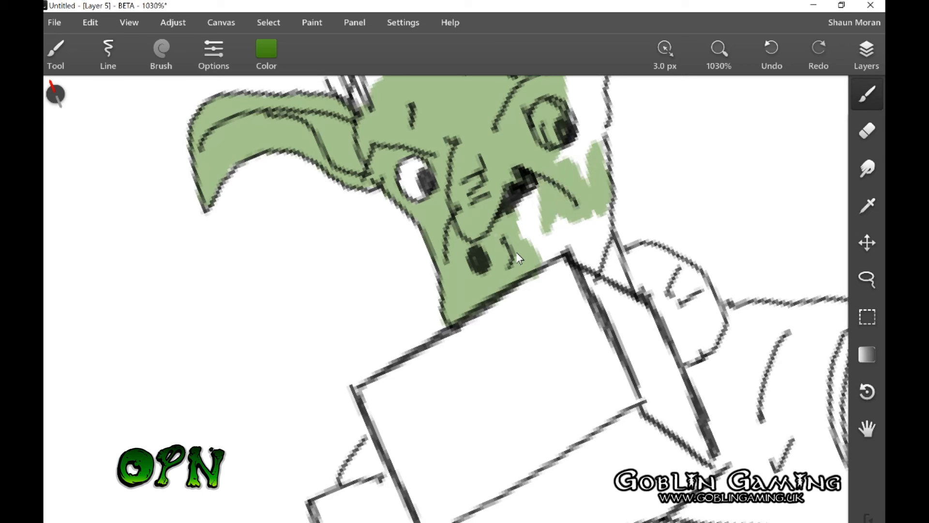
- Fill the rest of the right cheek, the chin and the neck beside the top parcel with green
{"action": "left_click_drag", "start_coordinate": [547, 187], "coordinate": [526, 242]}
{"action": "mouse_move", "coordinate": [520, 203]}
{"action": "left_mouse_down"}
{"action": "mouse_move", "coordinate": [516, 227]}
{"action": "mouse_move", "coordinate": [547, 264]}
{"action": "left_mouse_up"}
{"action": "mouse_move", "coordinate": [572, 218]}
{"action": "left_mouse_down"}
{"action": "mouse_move", "coordinate": [557, 254]}
{"action": "mouse_move", "coordinate": [571, 252]}
{"action": "left_mouse_up"}
{"action": "mouse_move", "coordinate": [581, 220]}
{"action": "left_mouse_down"}
{"action": "mouse_move", "coordinate": [576, 264]}
{"action": "mouse_move", "coordinate": [586, 266]}
{"action": "left_mouse_up"}
{"action": "mouse_move", "coordinate": [604, 210]}
{"action": "left_mouse_down"}
{"action": "mouse_move", "coordinate": [598, 267]}
{"action": "mouse_move", "coordinate": [619, 269]}
{"action": "mouse_move", "coordinate": [627, 284]}
{"action": "mouse_move", "coordinate": [617, 286]}
{"action": "mouse_move", "coordinate": [637, 292]}
{"action": "left_mouse_up"}
{"action": "mouse_move", "coordinate": [556, 160]}
{"action": "left_mouse_down"}
{"action": "mouse_move", "coordinate": [577, 157]}
{"action": "mouse_move", "coordinate": [584, 176]}
{"action": "left_mouse_up"}
{"action": "left_click_drag", "start_coordinate": [581, 125], "coordinate": [588, 182]}
- Fill the right side of the face and the temple with green up to the head's outline
{"action": "mouse_move", "coordinate": [517, 253]}
{"action": "left_mouse_down"}
{"action": "mouse_move", "coordinate": [502, 374]}
{"action": "mouse_move", "coordinate": [447, 452]}
{"action": "mouse_move", "coordinate": [506, 255]}
{"action": "mouse_move", "coordinate": [503, 305]}
{"action": "left_mouse_up"}
{"action": "left_click_drag", "start_coordinate": [482, 219], "coordinate": [506, 296]}
{"action": "left_click_drag", "start_coordinate": [502, 244], "coordinate": [523, 341]}
{"action": "left_click_drag", "start_coordinate": [518, 264], "coordinate": [533, 351]}
{"action": "left_click_drag", "start_coordinate": [530, 292], "coordinate": [542, 378]}
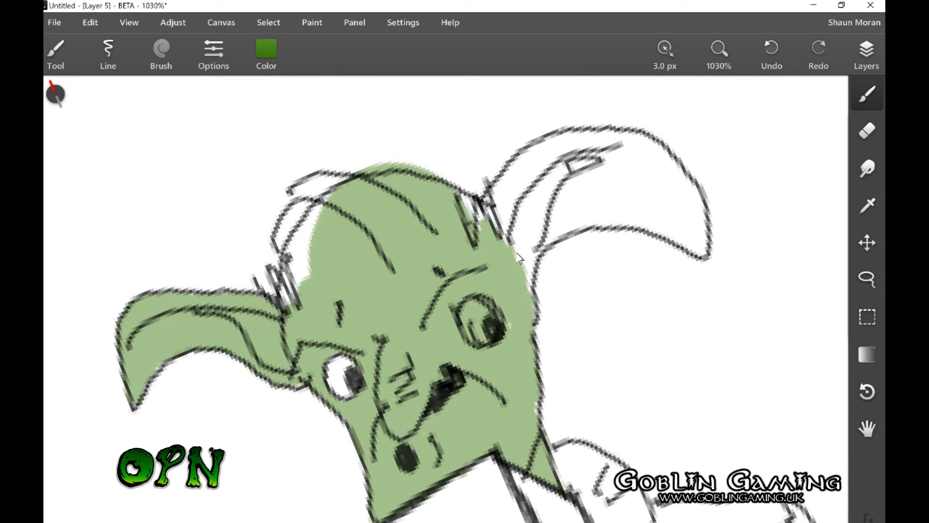
{"action": "left_click_drag", "start_coordinate": [517, 228], "coordinate": [539, 371]}
- Colour the base, upper edge and inner part of the right ear green
{"action": "mouse_move", "coordinate": [535, 271]}
{"action": "left_mouse_down"}
{"action": "mouse_move", "coordinate": [530, 194]}
{"action": "mouse_move", "coordinate": [520, 239]}
{"action": "mouse_move", "coordinate": [557, 160]}
{"action": "left_mouse_up"}
{"action": "mouse_move", "coordinate": [496, 186]}
{"action": "left_mouse_down"}
{"action": "mouse_move", "coordinate": [510, 203]}
{"action": "mouse_move", "coordinate": [649, 169]}
{"action": "mouse_move", "coordinate": [552, 213]}
{"action": "mouse_move", "coordinate": [627, 198]}
{"action": "mouse_move", "coordinate": [540, 249]}
{"action": "mouse_move", "coordinate": [581, 233]}
{"action": "left_mouse_up"}
{"action": "left_click_drag", "start_coordinate": [506, 236], "coordinate": [547, 253]}
{"action": "mouse_move", "coordinate": [472, 208]}
{"action": "left_mouse_down"}
{"action": "mouse_move", "coordinate": [501, 227]}
{"action": "mouse_move", "coordinate": [518, 167]}
{"action": "mouse_move", "coordinate": [535, 147]}
{"action": "mouse_move", "coordinate": [588, 125]}
{"action": "mouse_move", "coordinate": [649, 138]}
{"action": "mouse_move", "coordinate": [562, 157]}
{"action": "mouse_move", "coordinate": [643, 167]}
{"action": "left_mouse_up"}
{"action": "left_click_drag", "start_coordinate": [569, 177], "coordinate": [518, 184]}
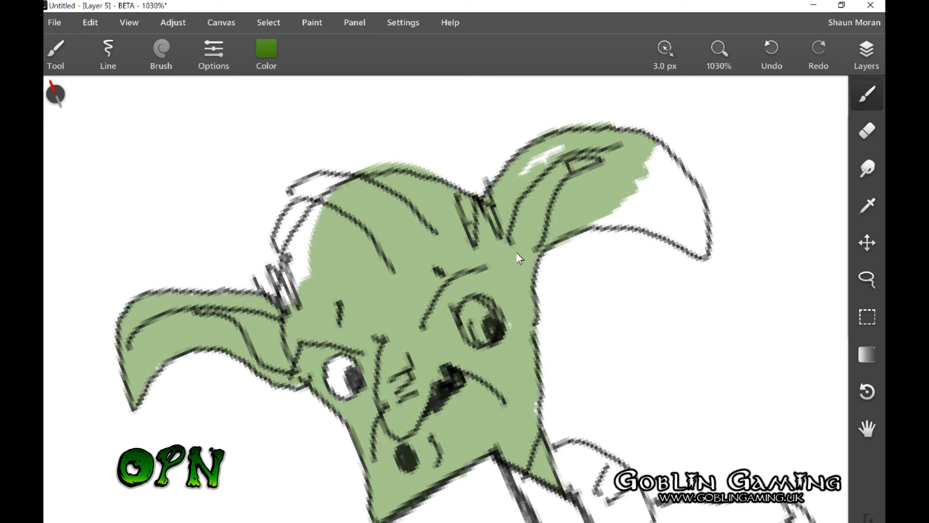
- Fill the white gaps and the drooping outer tip of the right ear with green
{"action": "left_click_drag", "start_coordinate": [564, 147], "coordinate": [520, 175]}
{"action": "left_click_drag", "start_coordinate": [675, 165], "coordinate": [632, 194]}
{"action": "left_click_drag", "start_coordinate": [687, 208], "coordinate": [589, 228]}
{"action": "mouse_move", "coordinate": [697, 244]}
{"action": "left_mouse_down"}
{"action": "mouse_move", "coordinate": [683, 221]}
{"action": "mouse_move", "coordinate": [700, 258]}
{"action": "mouse_move", "coordinate": [712, 235]}
{"action": "mouse_move", "coordinate": [692, 191]}
{"action": "left_mouse_up"}
{"action": "left_click_drag", "start_coordinate": [697, 160], "coordinate": [666, 205]}
{"action": "mouse_move", "coordinate": [649, 151]}
{"action": "left_mouse_down"}
{"action": "mouse_move", "coordinate": [682, 196]}
{"action": "mouse_move", "coordinate": [670, 158]}
{"action": "mouse_move", "coordinate": [692, 225]}
{"action": "left_mouse_up"}
{"action": "mouse_move", "coordinate": [637, 185]}
{"action": "left_mouse_down"}
{"action": "mouse_move", "coordinate": [659, 178]}
{"action": "mouse_move", "coordinate": [646, 203]}
{"action": "left_mouse_up"}
{"action": "left_click_drag", "start_coordinate": [680, 220], "coordinate": [703, 249]}
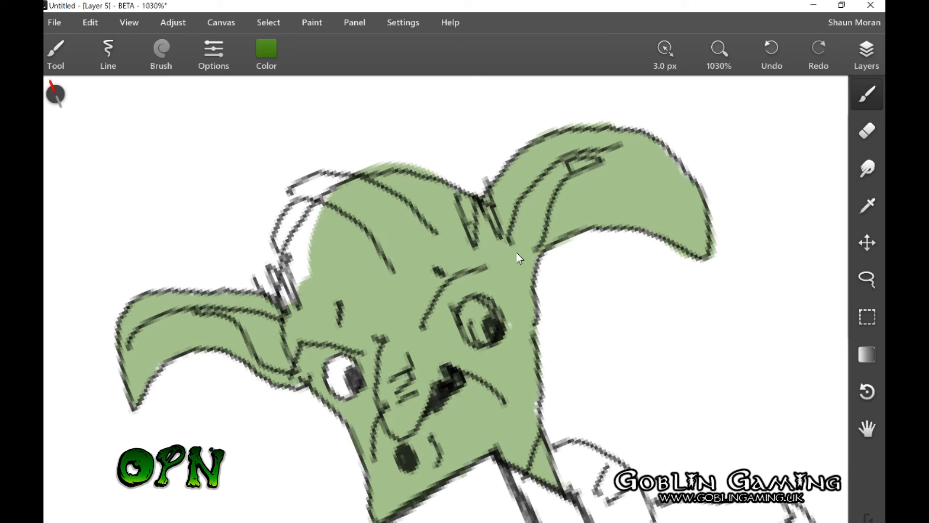
- Fill the remaining white strip along the upper-left side of the head with green
{"action": "left_click_drag", "start_coordinate": [305, 283], "coordinate": [303, 254]}
{"action": "mouse_move", "coordinate": [290, 302]}
{"action": "left_mouse_down"}
{"action": "mouse_move", "coordinate": [291, 247]}
{"action": "mouse_move", "coordinate": [317, 213]}
{"action": "left_mouse_up"}
{"action": "left_click_drag", "start_coordinate": [290, 244], "coordinate": [316, 211]}
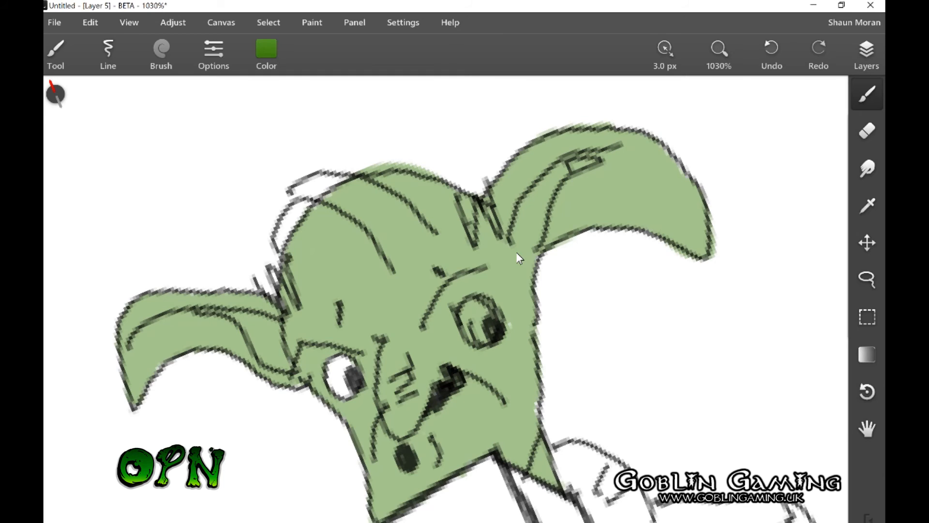
- Change the brush colour to yellow and colour both of the goblin's eyes with the marker
{"action": "left_click", "coordinate": [266, 51]}
{"action": "scroll", "coordinate": [517, 253], "scroll_direction": "down", "scroll_amount": 4}
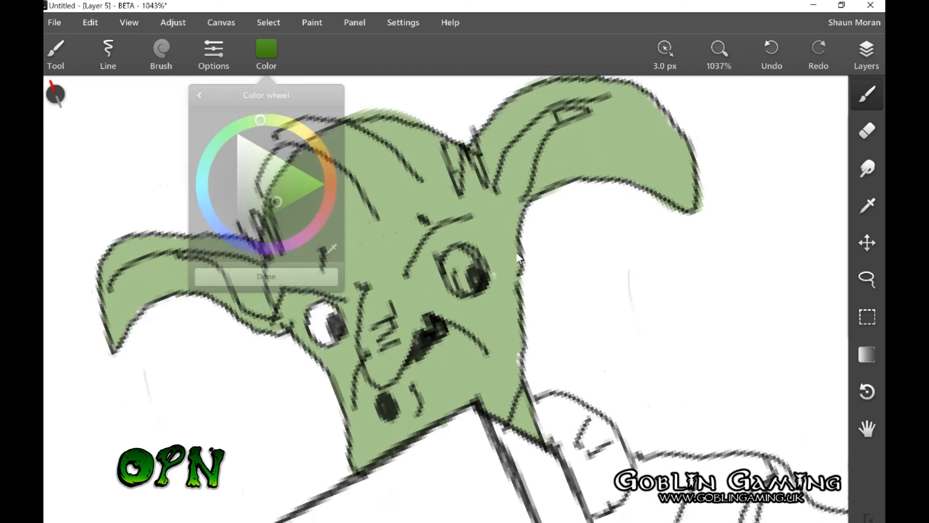
{"action": "scroll", "coordinate": [517, 254], "scroll_direction": "up", "scroll_amount": 1}
{"action": "scroll", "coordinate": [518, 253], "scroll_direction": "down", "scroll_amount": 5}
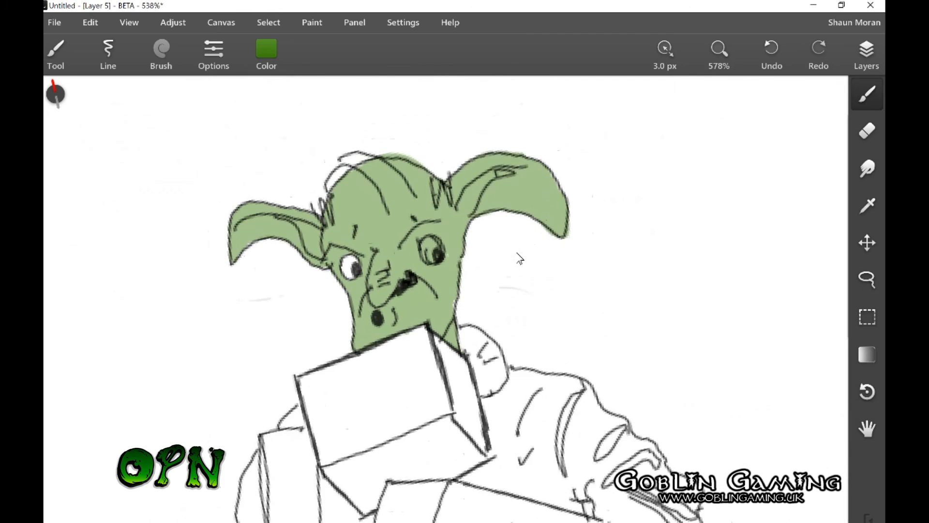
{"action": "scroll", "coordinate": [517, 253], "scroll_direction": "up", "scroll_amount": 1}
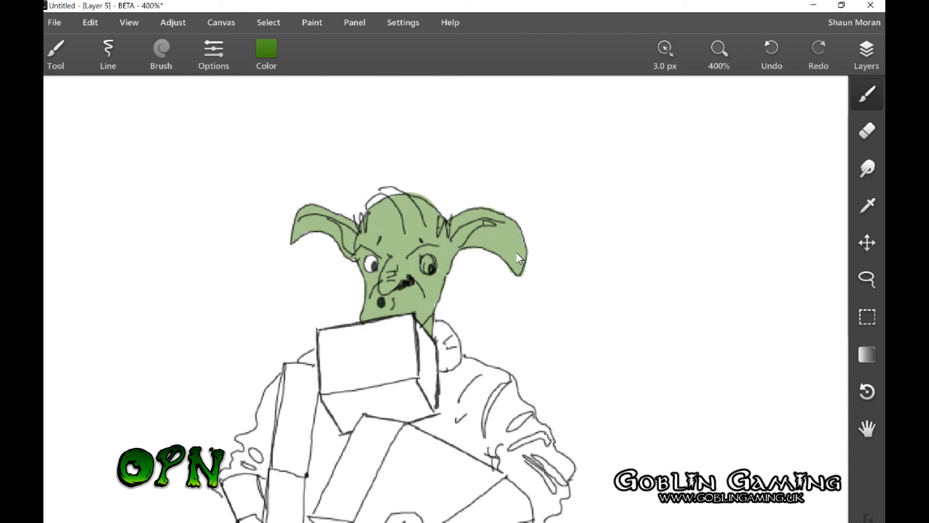
{"action": "key", "text": "c"}
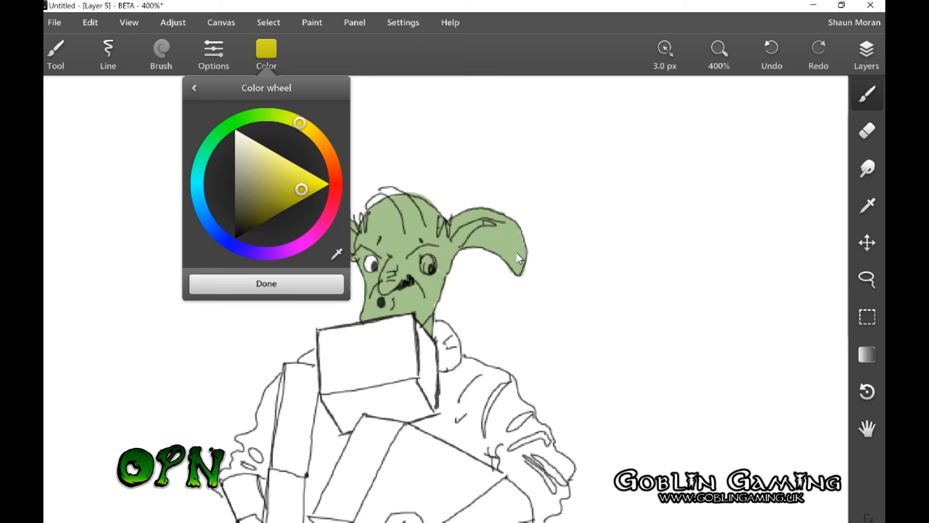
{"action": "scroll", "coordinate": [517, 253], "scroll_direction": "up", "scroll_amount": 8}
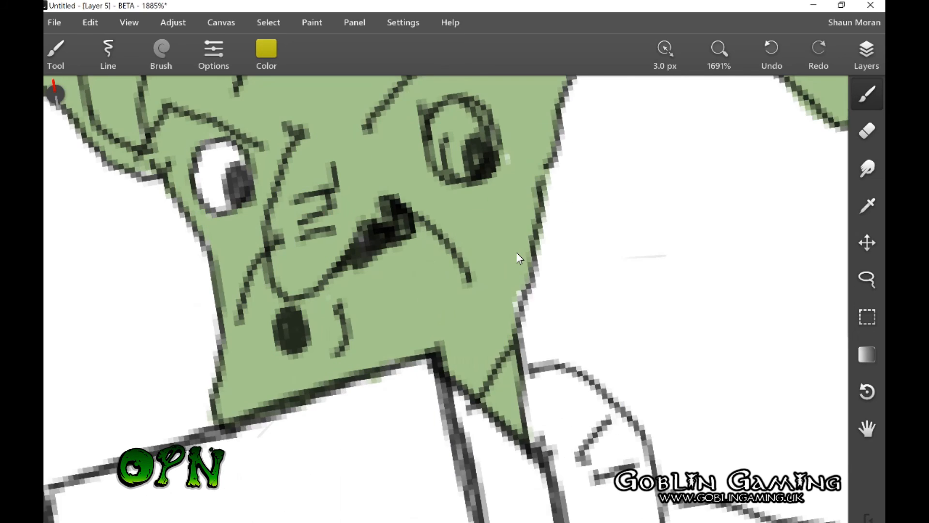
{"action": "mouse_move", "coordinate": [222, 83]}
{"action": "left_mouse_down"}
{"action": "mouse_move", "coordinate": [238, 237]}
{"action": "mouse_move", "coordinate": [218, 228]}
{"action": "mouse_move", "coordinate": [257, 208]}
{"action": "mouse_move", "coordinate": [242, 227]}
{"action": "mouse_move", "coordinate": [250, 235]}
{"action": "left_mouse_up"}
{"action": "mouse_move", "coordinate": [545, 239]}
{"action": "left_mouse_down"}
{"action": "mouse_move", "coordinate": [533, 290]}
{"action": "mouse_move", "coordinate": [515, 261]}
{"action": "mouse_move", "coordinate": [537, 257]}
{"action": "mouse_move", "coordinate": [547, 223]}
{"action": "mouse_move", "coordinate": [566, 227]}
{"action": "mouse_move", "coordinate": [547, 213]}
{"action": "mouse_move", "coordinate": [542, 223]}
{"action": "left_mouse_up"}
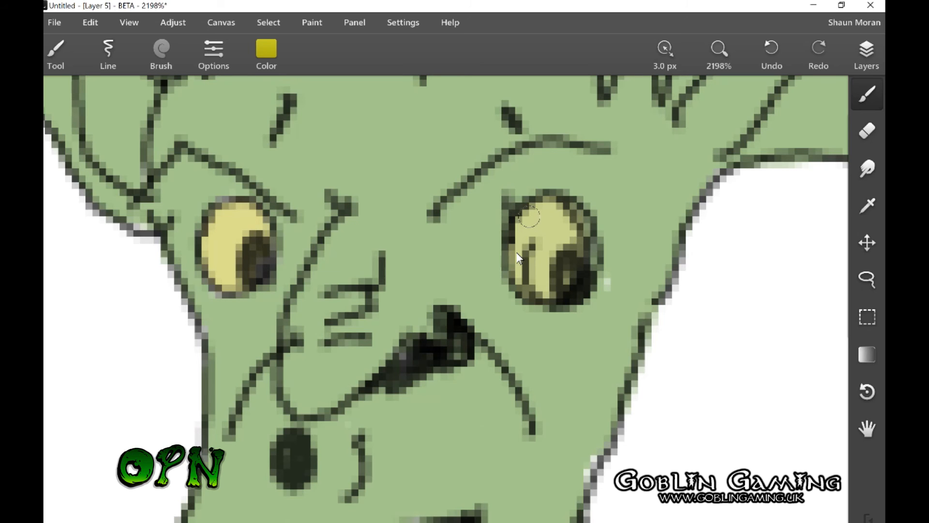
- Sample the light green skin colour from the goblin's head as the new brush colour
{"action": "scroll", "coordinate": [518, 257], "scroll_direction": "down", "scroll_amount": 6}
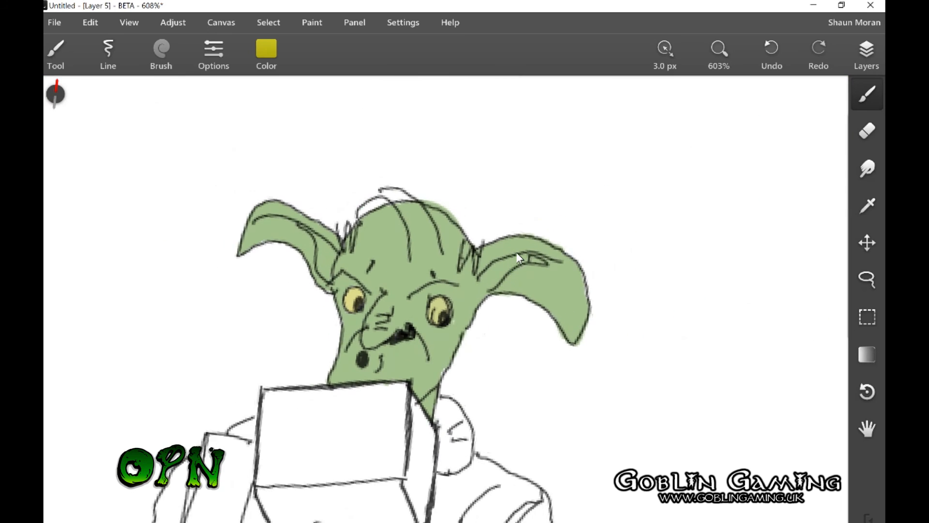
{"action": "scroll", "coordinate": [517, 253], "scroll_direction": "down", "scroll_amount": 3}
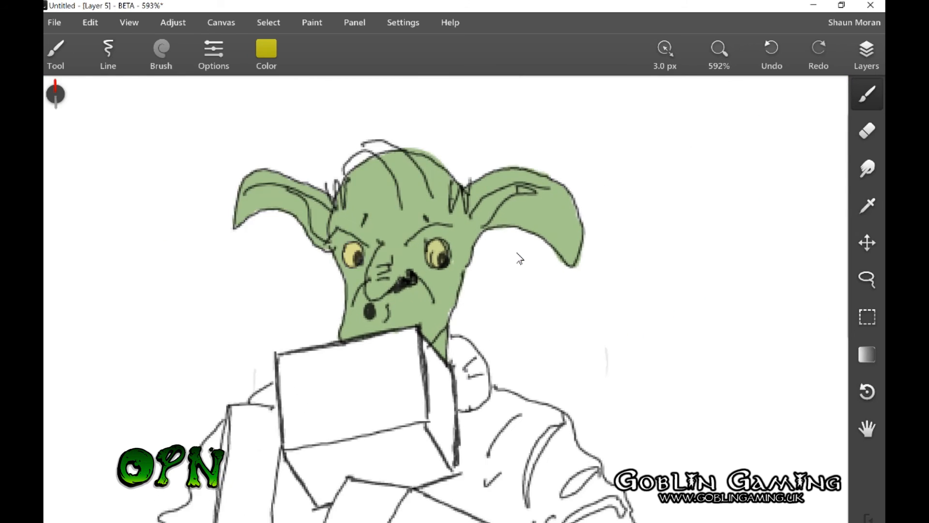
{"action": "scroll", "coordinate": [519, 258], "scroll_direction": "down", "scroll_amount": 3}
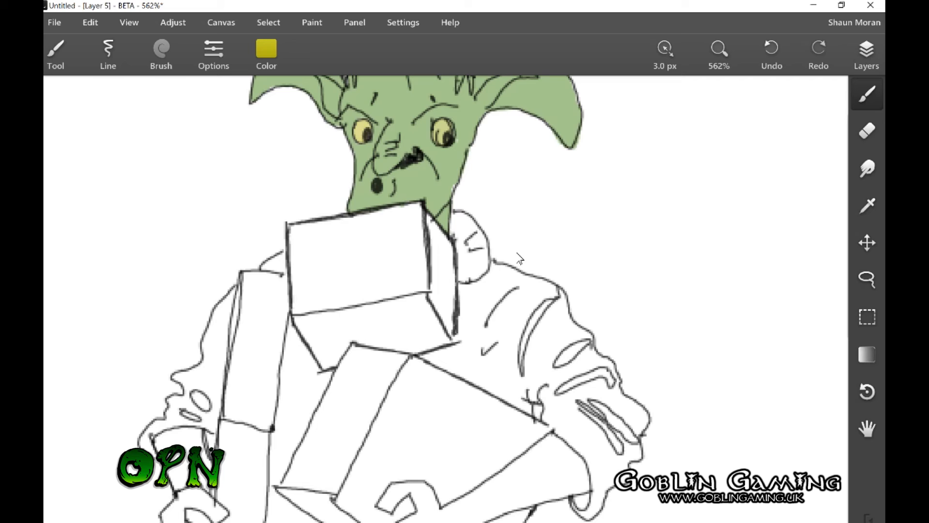
{"action": "key", "text": "c"}
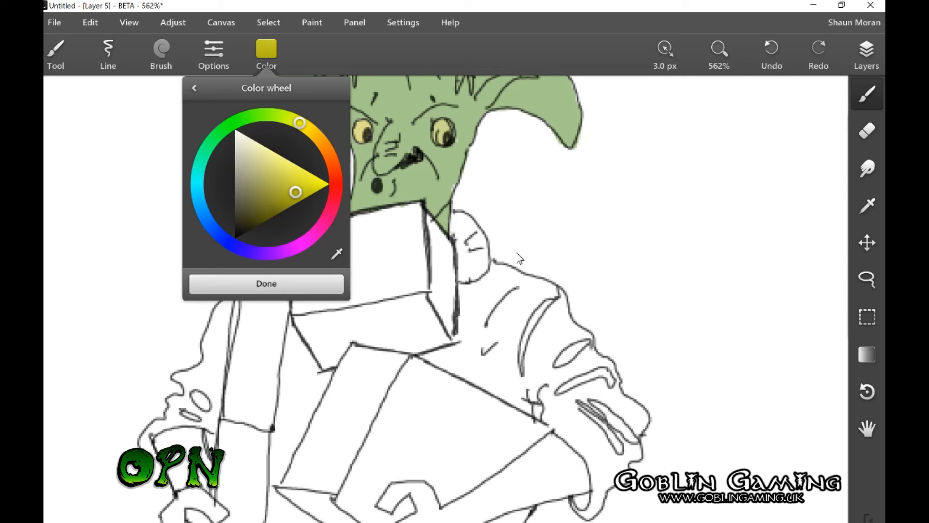
{"action": "key", "text": "i"}
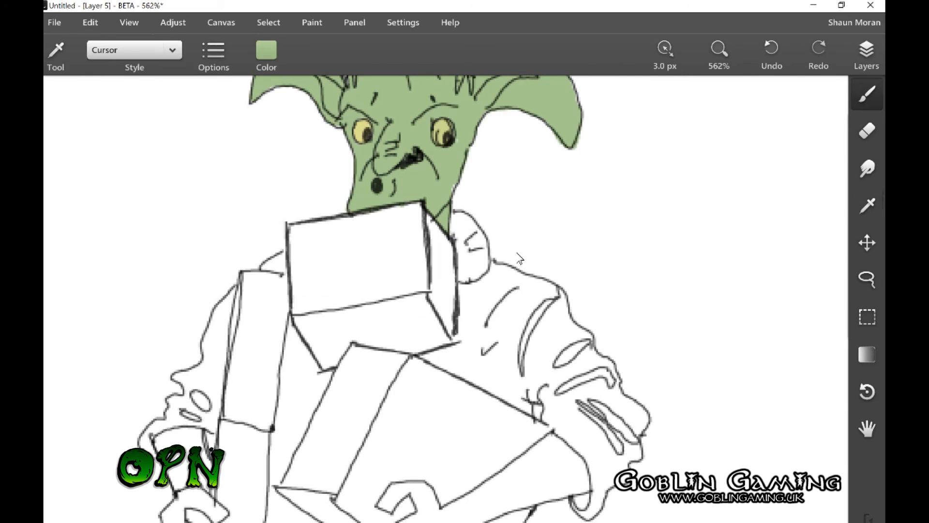
- Start colouring the forearm beside the tall narrow parcel green, changing the brush to a more saturated green partway
{"action": "scroll", "coordinate": [521, 259], "scroll_direction": "down", "scroll_amount": 5}
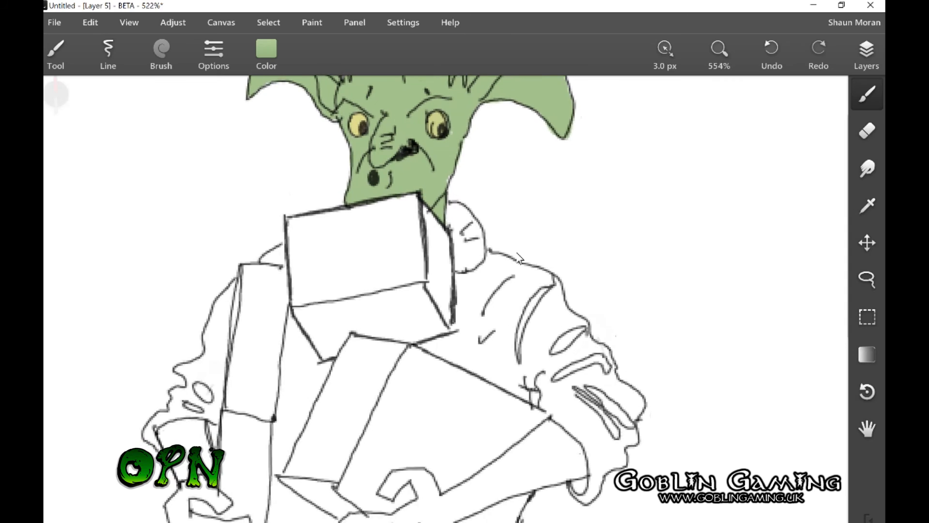
{"action": "scroll", "coordinate": [520, 259], "scroll_direction": "up", "scroll_amount": 3}
{"action": "scroll", "coordinate": [520, 259], "scroll_direction": "up", "scroll_amount": 1}
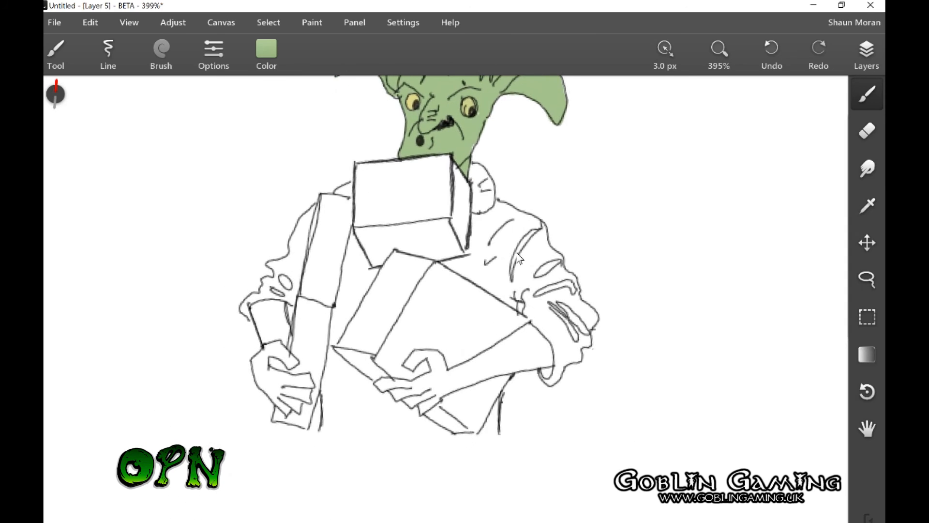
{"action": "mouse_move", "coordinate": [278, 348]}
{"action": "left_mouse_down"}
{"action": "mouse_move", "coordinate": [266, 328]}
{"action": "mouse_move", "coordinate": [272, 358]}
{"action": "mouse_move", "coordinate": [262, 328]}
{"action": "left_mouse_up"}
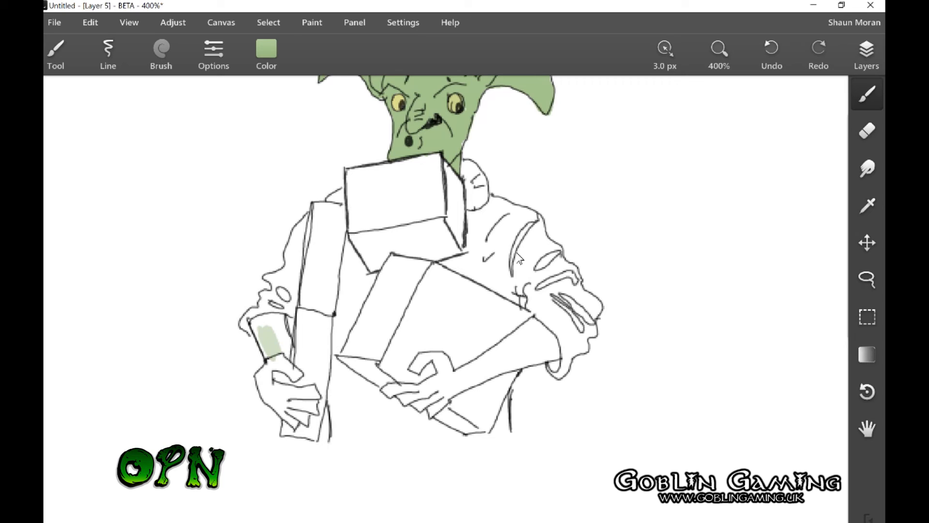
{"action": "left_click_drag", "start_coordinate": [266, 323], "coordinate": [279, 358]}
{"action": "key", "text": "alt"}
{"action": "key", "text": "c"}
{"action": "mouse_move", "coordinate": [256, 166]}
{"action": "left_mouse_down"}
{"action": "mouse_move", "coordinate": [278, 195]}
{"action": "mouse_move", "coordinate": [266, 177]}
{"action": "left_mouse_up"}
{"action": "key", "text": "Return"}
{"action": "mouse_move", "coordinate": [271, 366]}
{"action": "left_mouse_down"}
{"action": "mouse_move", "coordinate": [274, 325]}
{"action": "mouse_move", "coordinate": [287, 360]}
{"action": "left_mouse_up"}
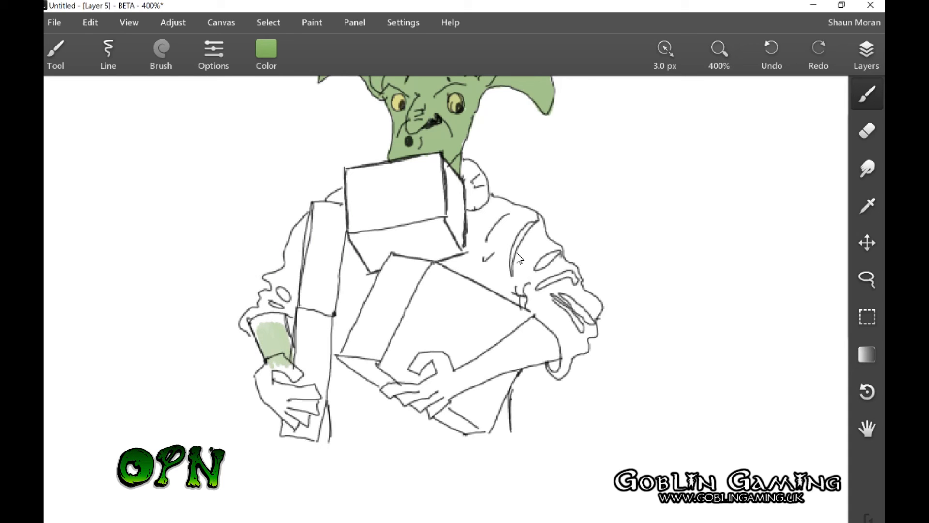
- Darken the green brush colour and fill the rest of the forearm and the hand holding the tall narrow parcel
{"action": "key", "text": "c"}
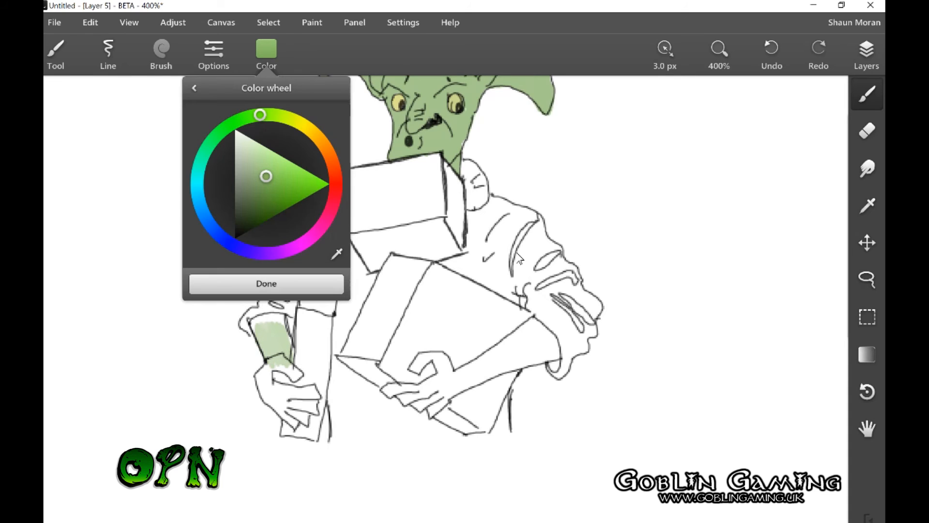
{"action": "left_click_drag", "start_coordinate": [267, 176], "coordinate": [269, 203]}
{"action": "mouse_move", "coordinate": [274, 343]}
{"action": "left_mouse_down"}
{"action": "mouse_move", "coordinate": [278, 362]}
{"action": "mouse_move", "coordinate": [265, 329]}
{"action": "mouse_move", "coordinate": [261, 351]}
{"action": "mouse_move", "coordinate": [270, 370]}
{"action": "mouse_move", "coordinate": [284, 369]}
{"action": "mouse_move", "coordinate": [275, 323]}
{"action": "mouse_move", "coordinate": [288, 339]}
{"action": "mouse_move", "coordinate": [288, 329]}
{"action": "mouse_move", "coordinate": [276, 315]}
{"action": "mouse_move", "coordinate": [253, 321]}
{"action": "mouse_move", "coordinate": [256, 343]}
{"action": "left_mouse_up"}
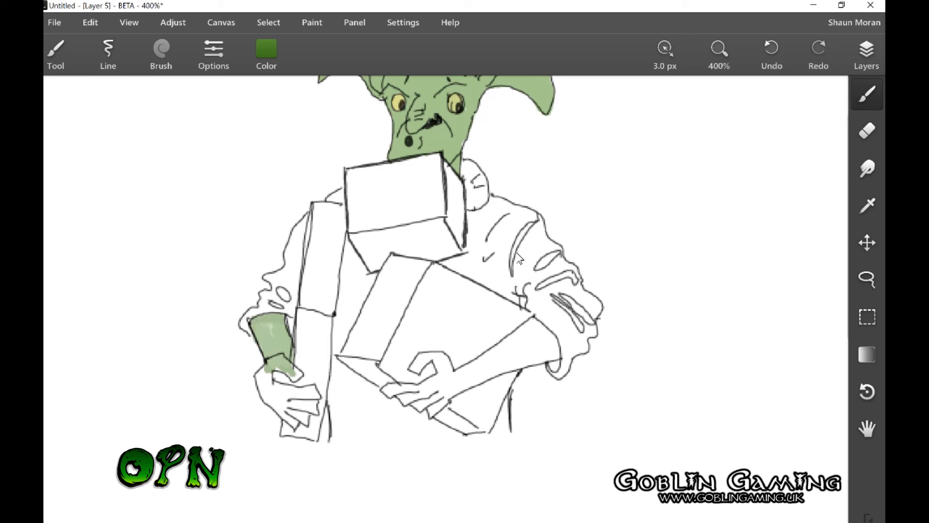
{"action": "left_click_drag", "start_coordinate": [517, 253], "coordinate": [511, 241]}
{"action": "mouse_move", "coordinate": [258, 363]}
{"action": "left_mouse_down"}
{"action": "mouse_move", "coordinate": [265, 383]}
{"action": "mouse_move", "coordinate": [249, 371]}
{"action": "mouse_move", "coordinate": [291, 415]}
{"action": "mouse_move", "coordinate": [305, 406]}
{"action": "mouse_move", "coordinate": [266, 395]}
{"action": "mouse_move", "coordinate": [290, 376]}
{"action": "mouse_move", "coordinate": [308, 376]}
{"action": "mouse_move", "coordinate": [315, 405]}
{"action": "mouse_move", "coordinate": [292, 361]}
{"action": "left_mouse_up"}
{"action": "left_click_drag", "start_coordinate": [287, 368], "coordinate": [299, 357]}
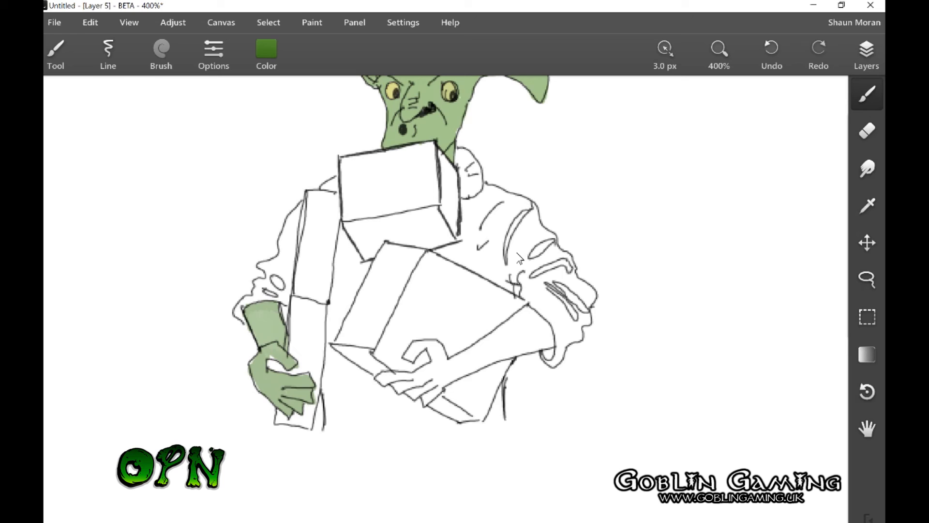
- Colour the forearm and hand wrapped around the large parcel with the same green
{"action": "mouse_move", "coordinate": [488, 357]}
{"action": "left_mouse_down"}
{"action": "mouse_move", "coordinate": [531, 323]}
{"action": "mouse_move", "coordinate": [527, 315]}
{"action": "left_mouse_up"}
{"action": "mouse_move", "coordinate": [476, 342]}
{"action": "left_mouse_down"}
{"action": "mouse_move", "coordinate": [529, 308]}
{"action": "mouse_move", "coordinate": [556, 348]}
{"action": "mouse_move", "coordinate": [466, 364]}
{"action": "left_mouse_up"}
{"action": "mouse_move", "coordinate": [525, 354]}
{"action": "left_mouse_down"}
{"action": "mouse_move", "coordinate": [477, 364]}
{"action": "mouse_move", "coordinate": [535, 334]}
{"action": "mouse_move", "coordinate": [532, 314]}
{"action": "mouse_move", "coordinate": [548, 322]}
{"action": "mouse_move", "coordinate": [532, 338]}
{"action": "left_mouse_up"}
{"action": "left_click_drag", "start_coordinate": [472, 367], "coordinate": [426, 385]}
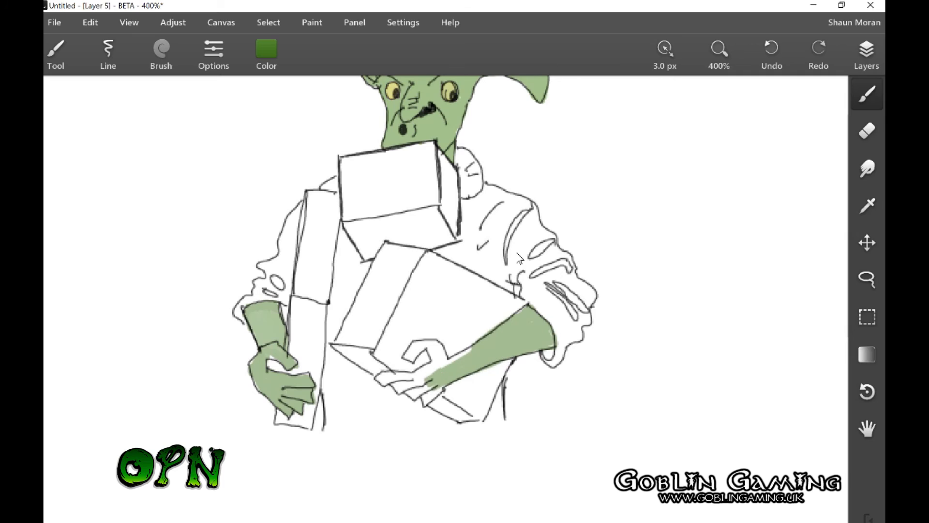
{"action": "left_click_drag", "start_coordinate": [472, 348], "coordinate": [422, 371]}
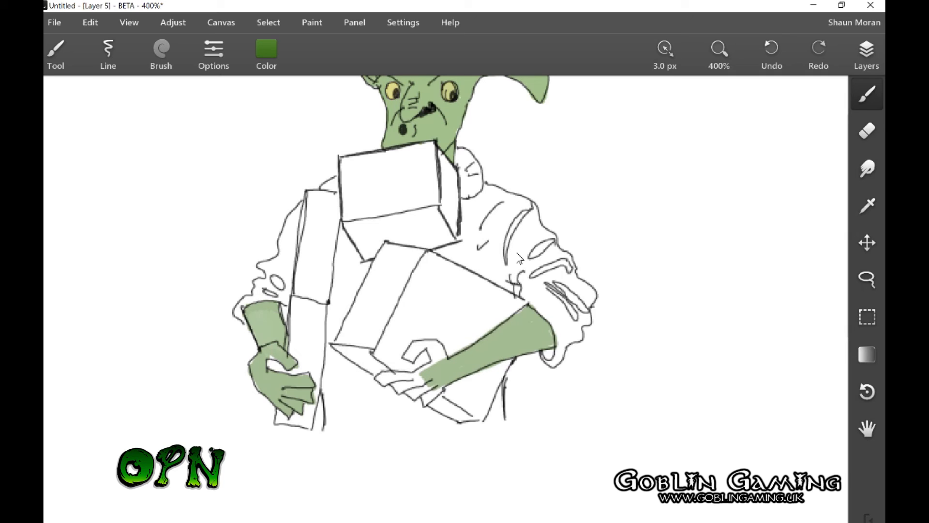
{"action": "left_click_drag", "start_coordinate": [424, 383], "coordinate": [377, 379]}
{"action": "mouse_move", "coordinate": [440, 361]}
{"action": "left_mouse_down"}
{"action": "mouse_move", "coordinate": [420, 368]}
{"action": "mouse_move", "coordinate": [430, 348]}
{"action": "mouse_move", "coordinate": [445, 345]}
{"action": "mouse_move", "coordinate": [410, 347]}
{"action": "mouse_move", "coordinate": [405, 360]}
{"action": "left_mouse_up"}
{"action": "mouse_move", "coordinate": [422, 352]}
{"action": "left_mouse_down"}
{"action": "mouse_move", "coordinate": [404, 356]}
{"action": "mouse_move", "coordinate": [443, 396]}
{"action": "mouse_move", "coordinate": [421, 406]}
{"action": "mouse_move", "coordinate": [392, 388]}
{"action": "left_mouse_up"}
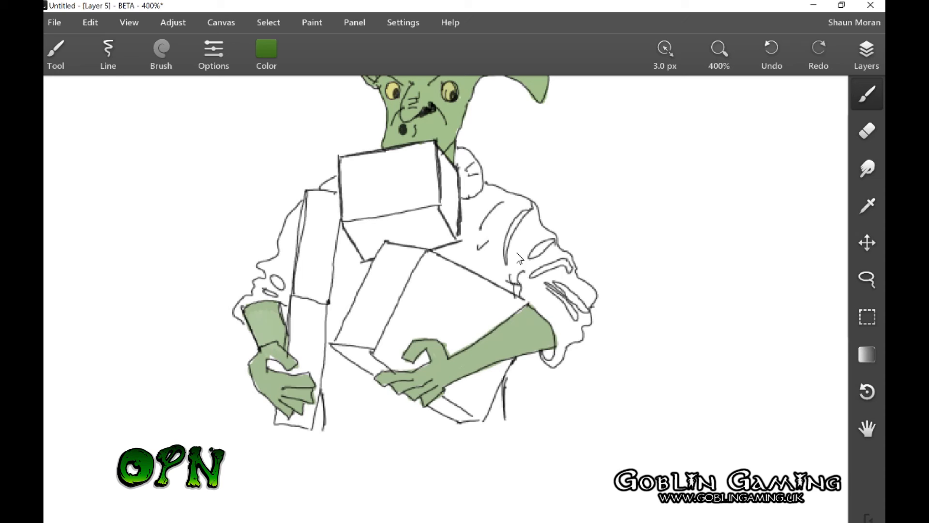
- Change the brush to a very dark, cooler green and shade the forearm near the elbow at the large parcel
{"action": "scroll", "coordinate": [520, 259], "scroll_direction": "down", "scroll_amount": 5}
{"action": "scroll", "coordinate": [521, 259], "scroll_direction": "up", "scroll_amount": 3}
{"action": "scroll", "coordinate": [520, 259], "scroll_direction": "down", "scroll_amount": 1}
{"action": "scroll", "coordinate": [521, 259], "scroll_direction": "down", "scroll_amount": 1}
{"action": "scroll", "coordinate": [521, 259], "scroll_direction": "up", "scroll_amount": 2}
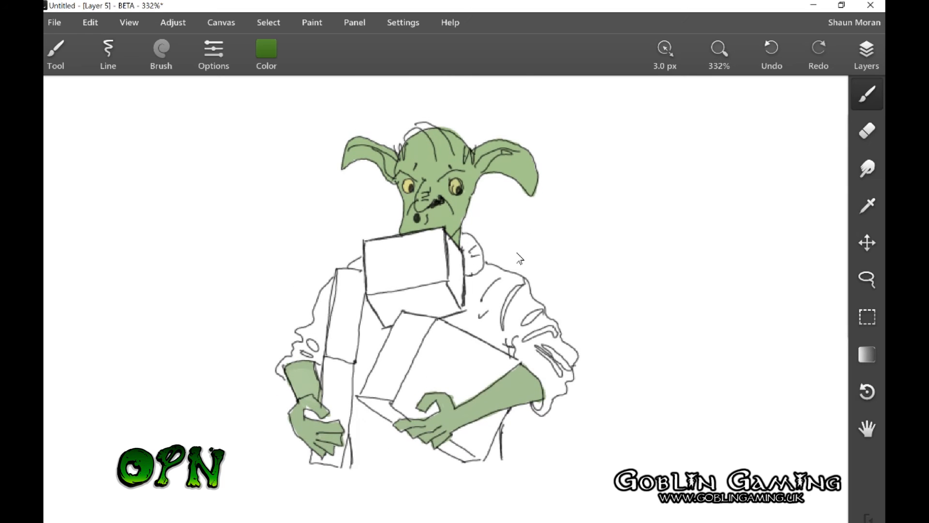
{"action": "key", "text": "c"}
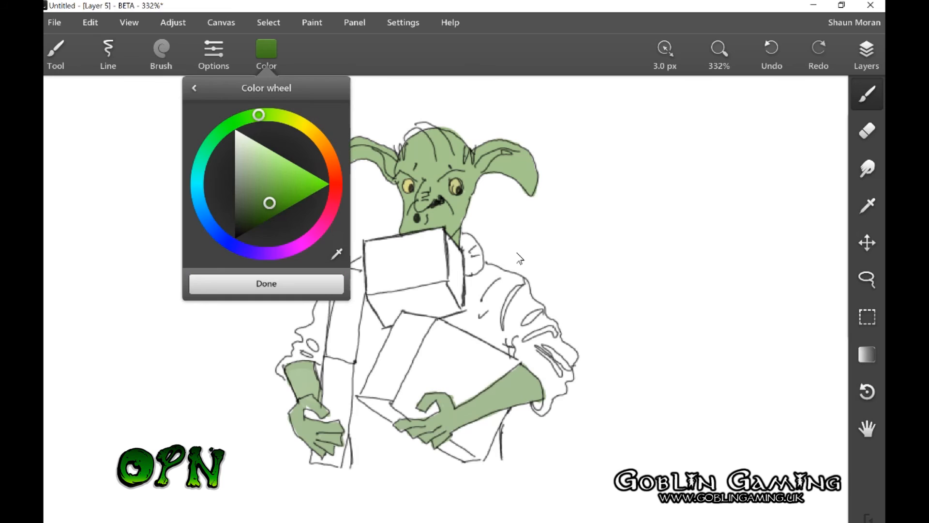
{"action": "left_click_drag", "start_coordinate": [251, 219], "coordinate": [250, 223]}
{"action": "left_click_drag", "start_coordinate": [258, 114], "coordinate": [237, 121]}
{"action": "left_click", "coordinate": [266, 284]}
{"action": "left_click_drag", "start_coordinate": [524, 369], "coordinate": [540, 394]}
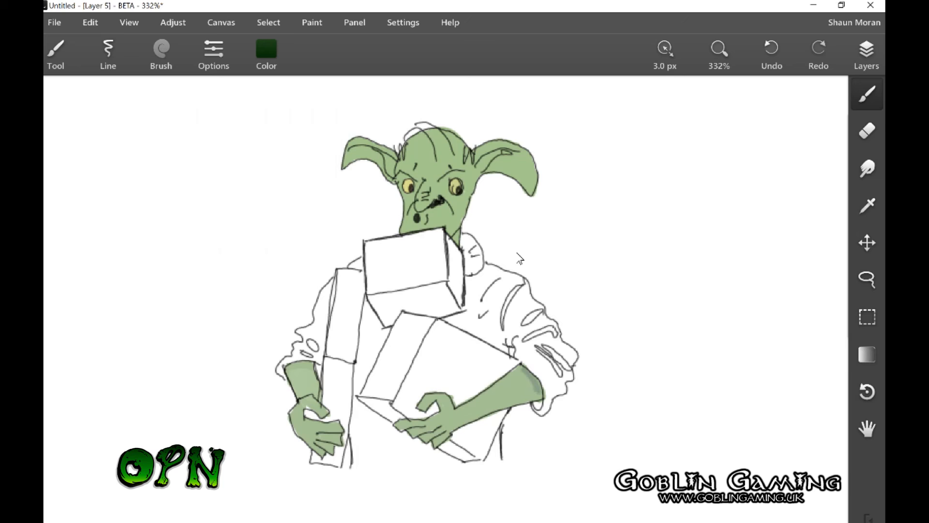
- Switch to a brighter dark green and shade the underside of the forearm and the hand on the large parcel
{"action": "left_click", "coordinate": [266, 49]}
{"action": "left_click_drag", "start_coordinate": [251, 220], "coordinate": [259, 195]}
{"action": "left_click_drag", "start_coordinate": [236, 121], "coordinate": [231, 124]}
{"action": "left_click_drag", "start_coordinate": [259, 195], "coordinate": [273, 210]}
{"action": "left_click", "coordinate": [267, 284]}
{"action": "left_click_drag", "start_coordinate": [504, 408], "coordinate": [522, 399]}
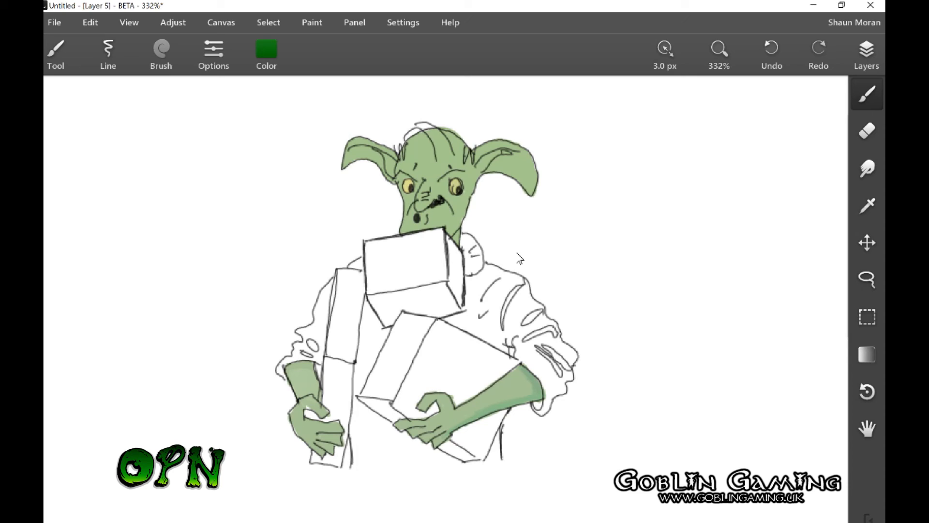
{"action": "left_click_drag", "start_coordinate": [439, 411], "coordinate": [443, 404]}
- Shade around the eye, nose, both ears, top of the head and side of the face down to the neck
{"action": "mouse_move", "coordinate": [467, 188]}
{"action": "left_mouse_down"}
{"action": "mouse_move", "coordinate": [460, 196]}
{"action": "mouse_move", "coordinate": [464, 174]}
{"action": "left_mouse_up"}
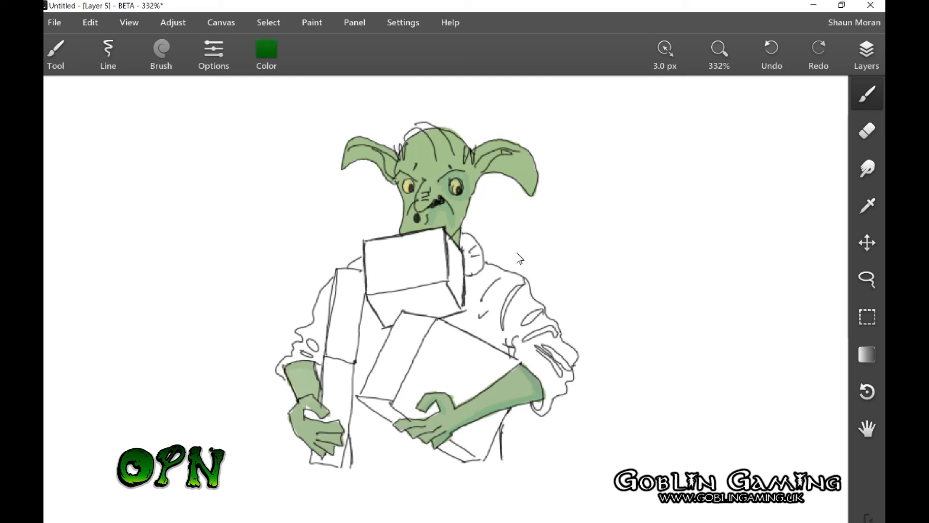
{"action": "left_click_drag", "start_coordinate": [418, 191], "coordinate": [420, 206]}
{"action": "left_click_drag", "start_coordinate": [502, 153], "coordinate": [523, 163]}
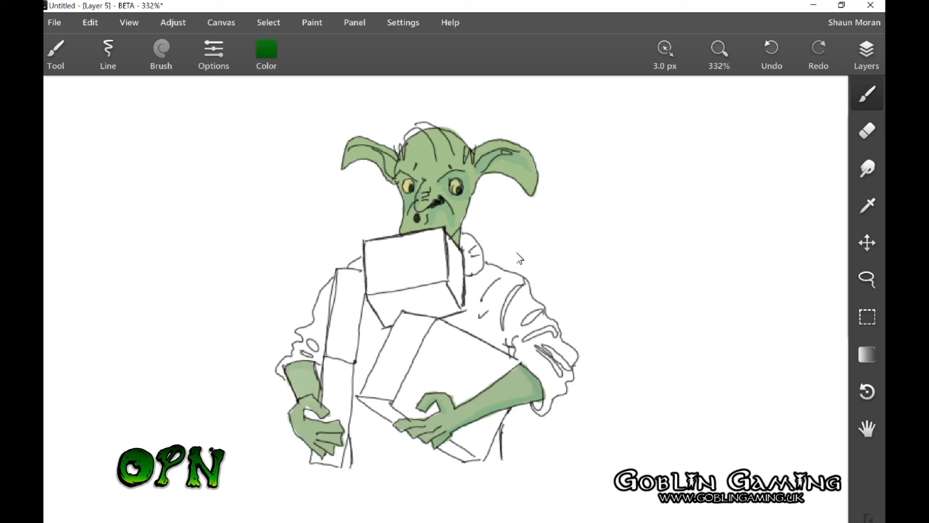
{"action": "left_click_drag", "start_coordinate": [393, 161], "coordinate": [387, 174]}
{"action": "left_click_drag", "start_coordinate": [420, 128], "coordinate": [431, 131]}
{"action": "left_click_drag", "start_coordinate": [449, 134], "coordinate": [462, 153]}
{"action": "left_click_drag", "start_coordinate": [475, 186], "coordinate": [458, 248]}
- Shade the forearm and hand holding the tall narrow parcel, and the lower edge of the goblin's drooping ear
{"action": "left_click_drag", "start_coordinate": [318, 369], "coordinate": [306, 412]}
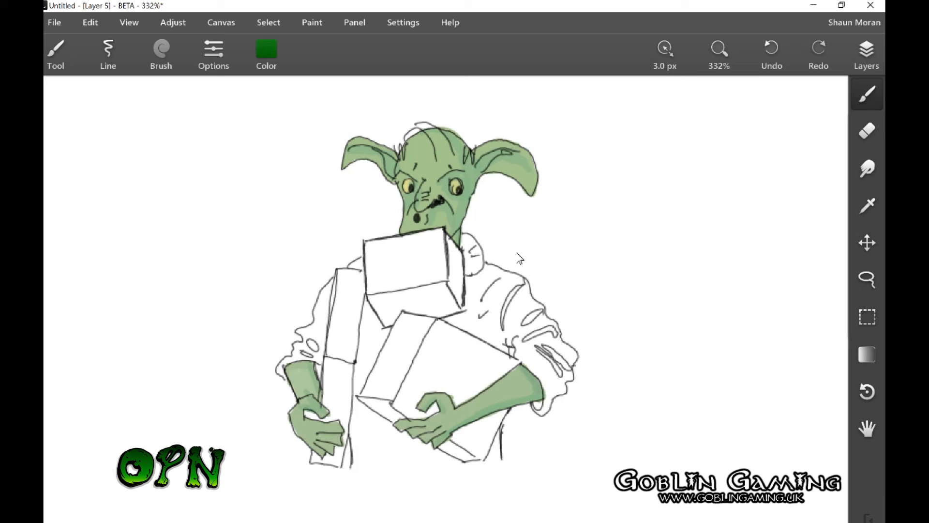
{"action": "left_click_drag", "start_coordinate": [325, 448], "coordinate": [311, 459]}
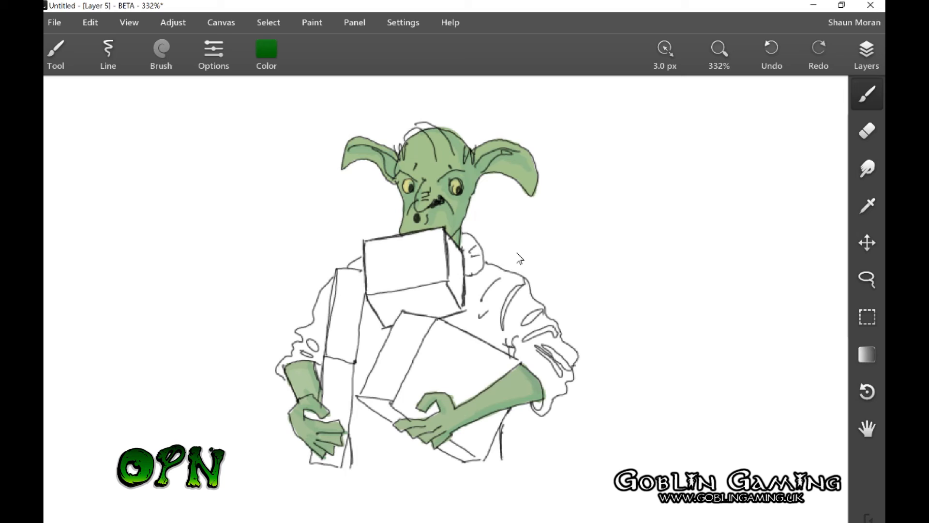
{"action": "left_click_drag", "start_coordinate": [484, 174], "coordinate": [500, 172]}
- Change the brush to a muted yellow-brown at 11 px and fill the tall narrow parcel
{"action": "left_click", "coordinate": [267, 48]}
{"action": "left_click", "coordinate": [312, 131]}
{"action": "left_click_drag", "start_coordinate": [269, 186], "coordinate": [260, 190]}
{"action": "left_click", "coordinate": [348, 341]}
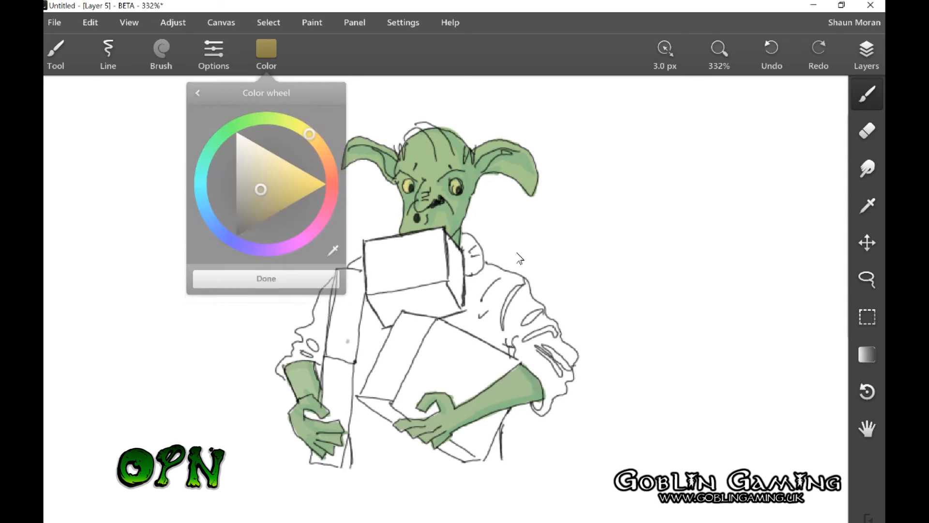
{"action": "left_click_drag", "start_coordinate": [665, 48], "coordinate": [688, 48]}
{"action": "left_click_drag", "start_coordinate": [517, 253], "coordinate": [521, 257]}
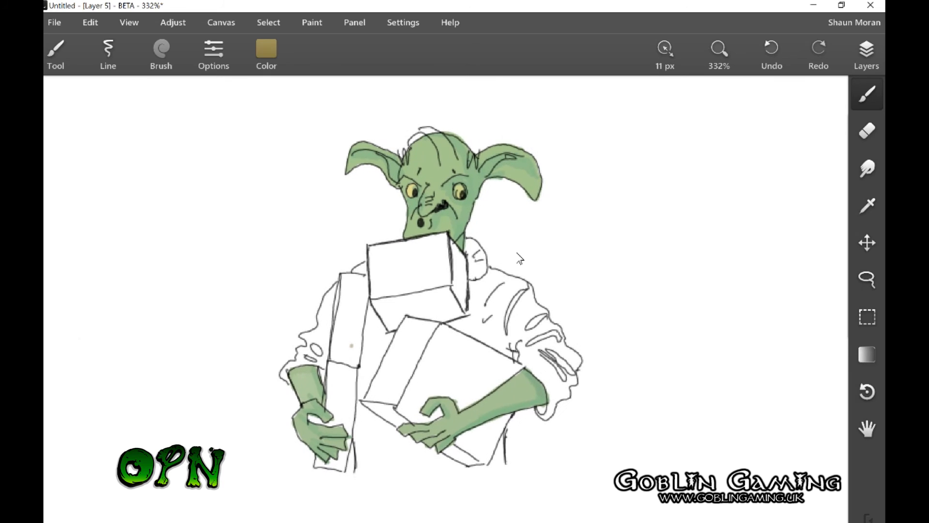
{"action": "mouse_move", "coordinate": [352, 317]}
{"action": "left_mouse_down"}
{"action": "mouse_move", "coordinate": [348, 351]}
{"action": "mouse_move", "coordinate": [356, 308]}
{"action": "mouse_move", "coordinate": [341, 368]}
{"action": "mouse_move", "coordinate": [339, 281]}
{"action": "mouse_move", "coordinate": [363, 276]}
{"action": "mouse_move", "coordinate": [349, 383]}
{"action": "mouse_move", "coordinate": [356, 339]}
{"action": "left_mouse_up"}
{"action": "mouse_move", "coordinate": [348, 382]}
{"action": "left_mouse_down"}
{"action": "mouse_move", "coordinate": [341, 421]}
{"action": "mouse_move", "coordinate": [334, 368]}
{"action": "mouse_move", "coordinate": [332, 426]}
{"action": "mouse_move", "coordinate": [352, 416]}
{"action": "mouse_move", "coordinate": [358, 429]}
{"action": "mouse_move", "coordinate": [361, 388]}
{"action": "left_mouse_up"}
{"action": "mouse_move", "coordinate": [354, 429]}
{"action": "left_mouse_down"}
{"action": "mouse_move", "coordinate": [339, 469]}
{"action": "mouse_move", "coordinate": [315, 462]}
{"action": "left_mouse_up"}
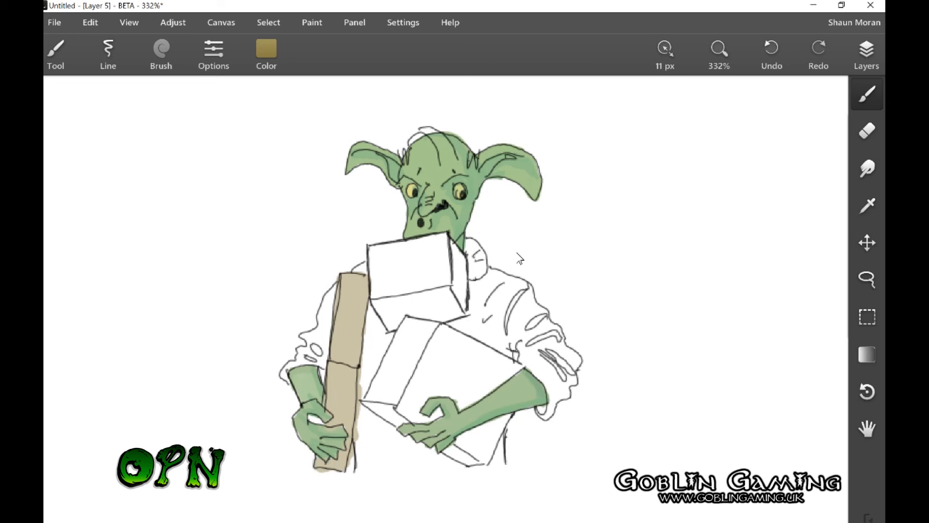
- Fill all faces of the large parcel and the small parcel under the chin with the muted yellow-brown
{"action": "key", "text": "e"}
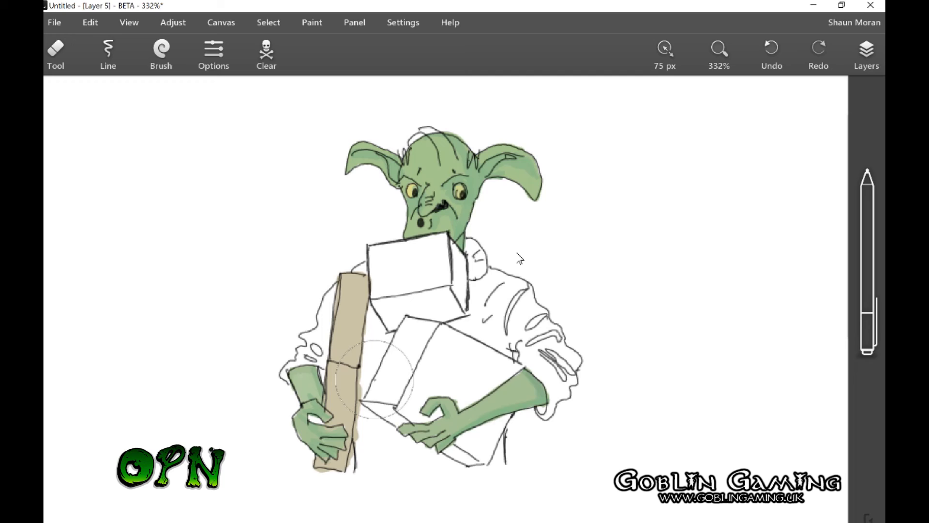
{"action": "key", "text": "b"}
{"action": "mouse_move", "coordinate": [411, 349]}
{"action": "left_mouse_down"}
{"action": "mouse_move", "coordinate": [387, 383]}
{"action": "mouse_move", "coordinate": [404, 339]}
{"action": "mouse_move", "coordinate": [380, 388]}
{"action": "mouse_move", "coordinate": [417, 322]}
{"action": "mouse_move", "coordinate": [446, 327]}
{"action": "mouse_move", "coordinate": [426, 351]}
{"action": "mouse_move", "coordinate": [490, 359]}
{"action": "mouse_move", "coordinate": [465, 339]}
{"action": "mouse_move", "coordinate": [508, 364]}
{"action": "mouse_move", "coordinate": [428, 372]}
{"action": "mouse_move", "coordinate": [470, 378]}
{"action": "mouse_move", "coordinate": [417, 380]}
{"action": "mouse_move", "coordinate": [409, 386]}
{"action": "mouse_move", "coordinate": [421, 402]}
{"action": "mouse_move", "coordinate": [440, 389]}
{"action": "mouse_move", "coordinate": [460, 402]}
{"action": "mouse_move", "coordinate": [522, 363]}
{"action": "mouse_move", "coordinate": [465, 394]}
{"action": "left_mouse_up"}
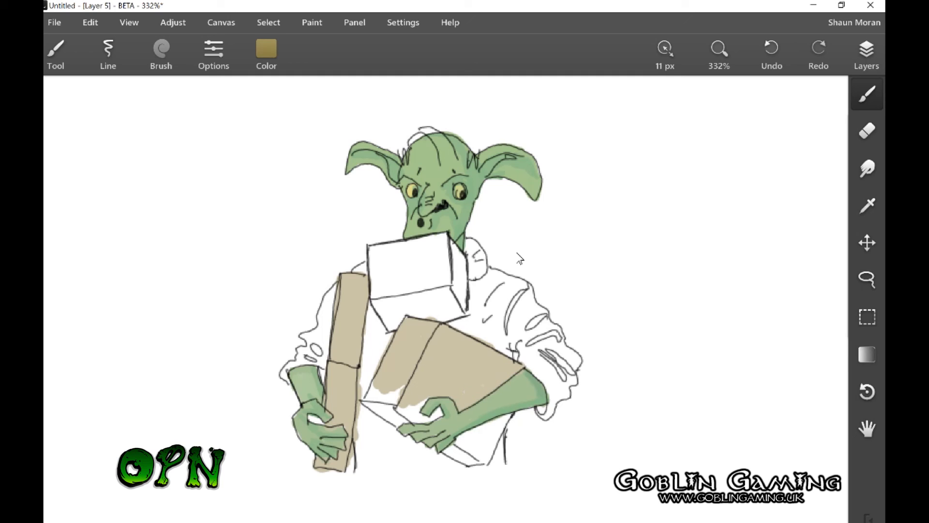
{"action": "mouse_move", "coordinate": [399, 401]}
{"action": "left_mouse_down"}
{"action": "mouse_move", "coordinate": [392, 390]}
{"action": "mouse_move", "coordinate": [387, 414]}
{"action": "mouse_move", "coordinate": [398, 423]}
{"action": "mouse_move", "coordinate": [368, 398]}
{"action": "mouse_move", "coordinate": [416, 418]}
{"action": "mouse_move", "coordinate": [411, 404]}
{"action": "mouse_move", "coordinate": [426, 401]}
{"action": "mouse_move", "coordinate": [433, 419]}
{"action": "mouse_move", "coordinate": [444, 409]}
{"action": "left_mouse_up"}
{"action": "mouse_move", "coordinate": [462, 448]}
{"action": "left_mouse_down"}
{"action": "mouse_move", "coordinate": [513, 412]}
{"action": "mouse_move", "coordinate": [473, 464]}
{"action": "left_mouse_up"}
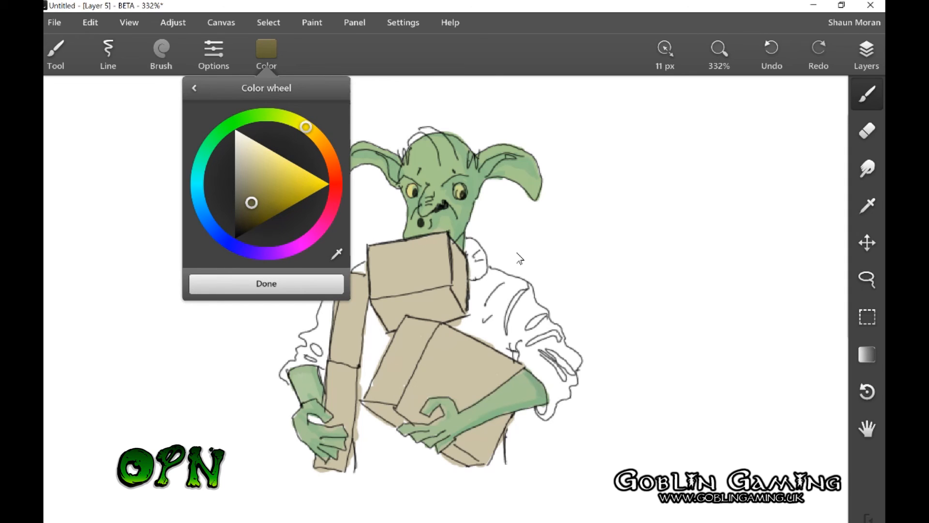
- Change the brush to a darker, more saturated yellow-brown and shade the large parcel along the goblin's forearm
{"action": "left_click_drag", "start_coordinate": [519, 368], "coordinate": [472, 398]}
{"action": "mouse_move", "coordinate": [251, 203]}
{"action": "left_mouse_down"}
{"action": "mouse_move", "coordinate": [268, 202]}
{"action": "mouse_move", "coordinate": [266, 211]}
{"action": "left_mouse_up"}
{"action": "left_click", "coordinate": [267, 283]}
{"action": "left_click_drag", "start_coordinate": [517, 364], "coordinate": [420, 424]}
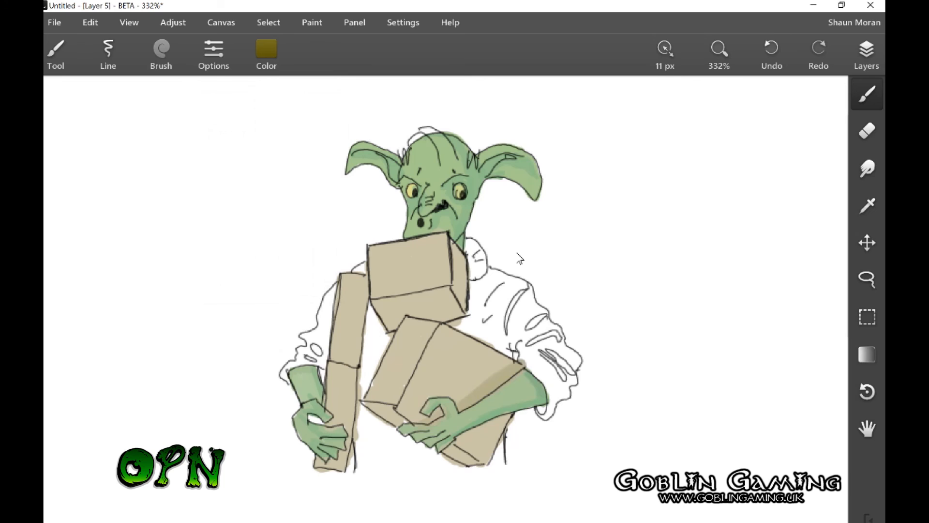
- Shade the narrow side of the small parcel, the upper half of the tall parcel and the large parcel's narrow side
{"action": "left_click_drag", "start_coordinate": [465, 249], "coordinate": [470, 309]}
{"action": "left_click_drag", "start_coordinate": [362, 286], "coordinate": [352, 368]}
{"action": "left_click_drag", "start_coordinate": [338, 273], "coordinate": [333, 362]}
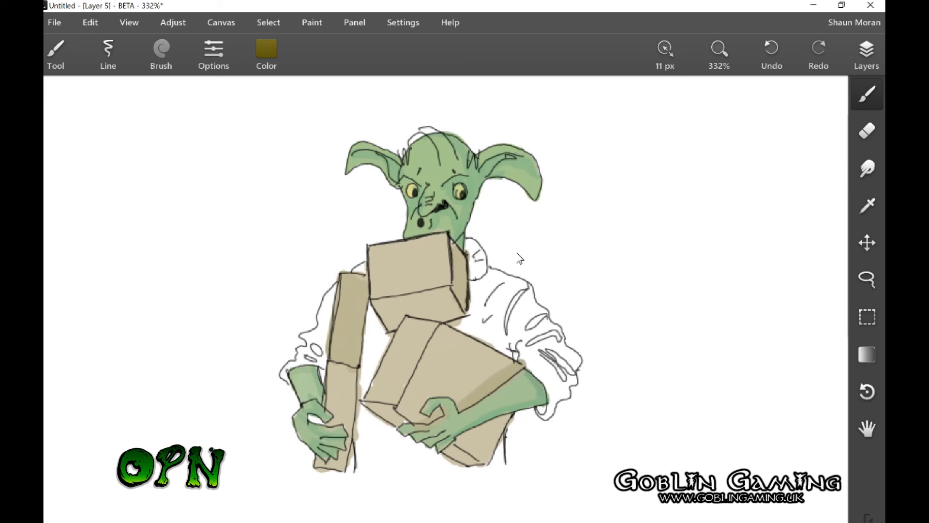
{"action": "left_click_drag", "start_coordinate": [428, 330], "coordinate": [394, 396]}
{"action": "mouse_move", "coordinate": [411, 318]}
{"action": "left_mouse_down"}
{"action": "mouse_move", "coordinate": [378, 394]}
{"action": "mouse_move", "coordinate": [343, 427]}
{"action": "left_mouse_up"}
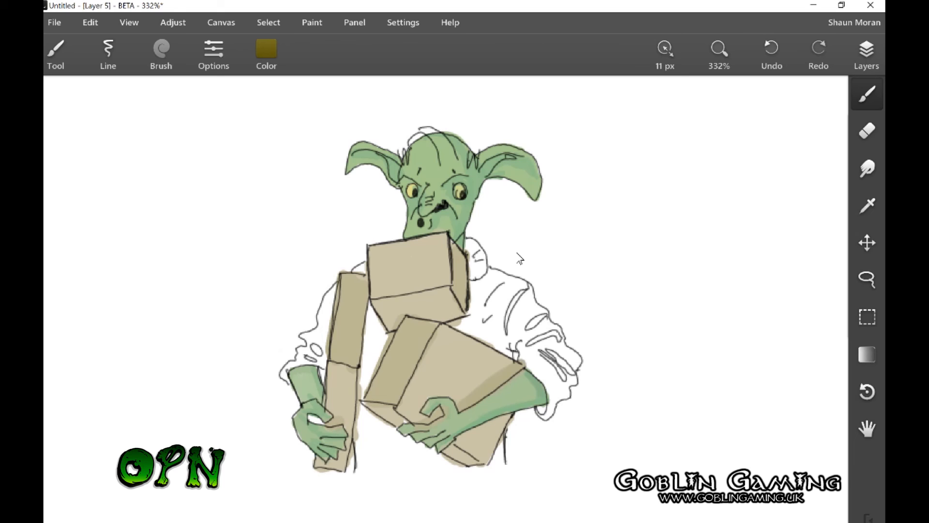
- Sample the light green skin colour, paint over the thumb of the hand on the large parcel, and darken the green brush
{"action": "key", "text": "alt"}
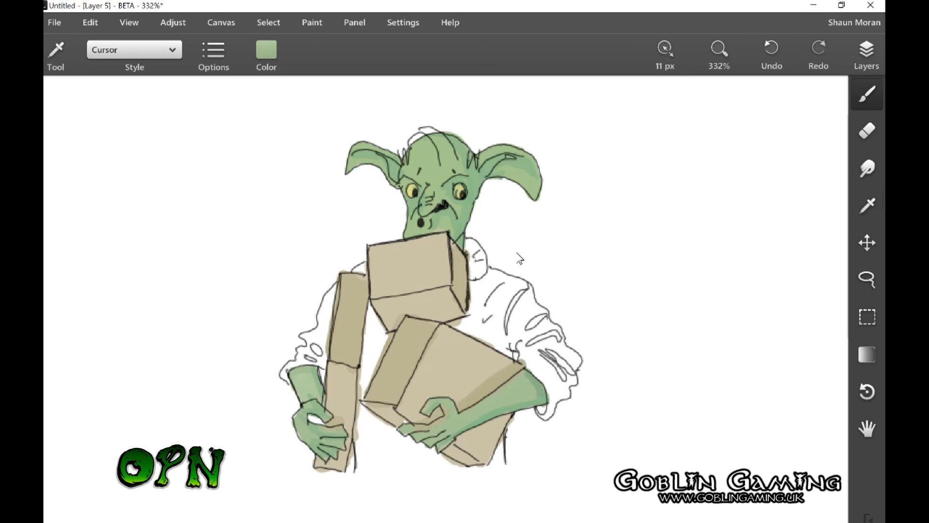
{"action": "left_click_drag", "start_coordinate": [521, 259], "coordinate": [511, 270]}
{"action": "left_click_drag", "start_coordinate": [435, 405], "coordinate": [440, 430]}
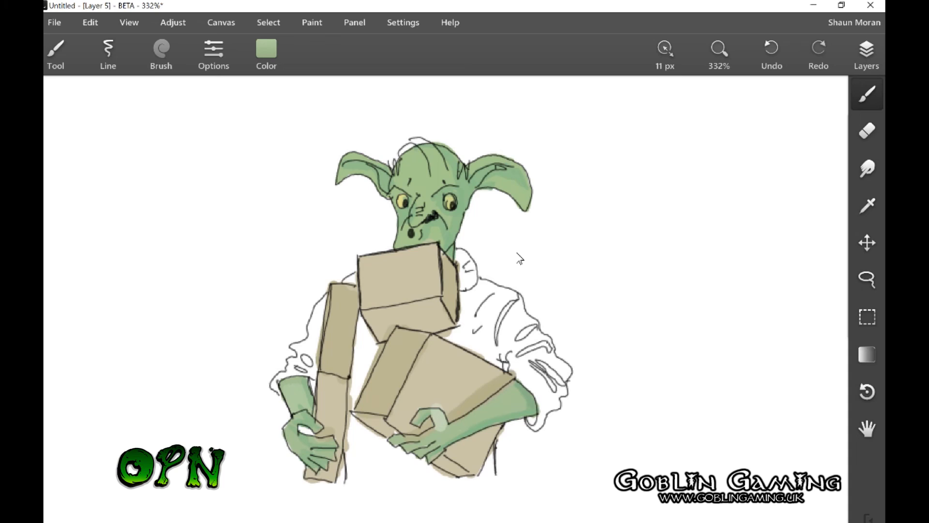
{"action": "key", "text": "alt"}
{"action": "left_click_drag", "start_coordinate": [440, 418], "coordinate": [449, 434]}
{"action": "left_click", "coordinate": [266, 55]}
{"action": "mouse_move", "coordinate": [257, 167]}
{"action": "left_mouse_down"}
{"action": "mouse_move", "coordinate": [252, 215]}
{"action": "mouse_move", "coordinate": [255, 202]}
{"action": "left_mouse_up"}
{"action": "left_click", "coordinate": [518, 253]}
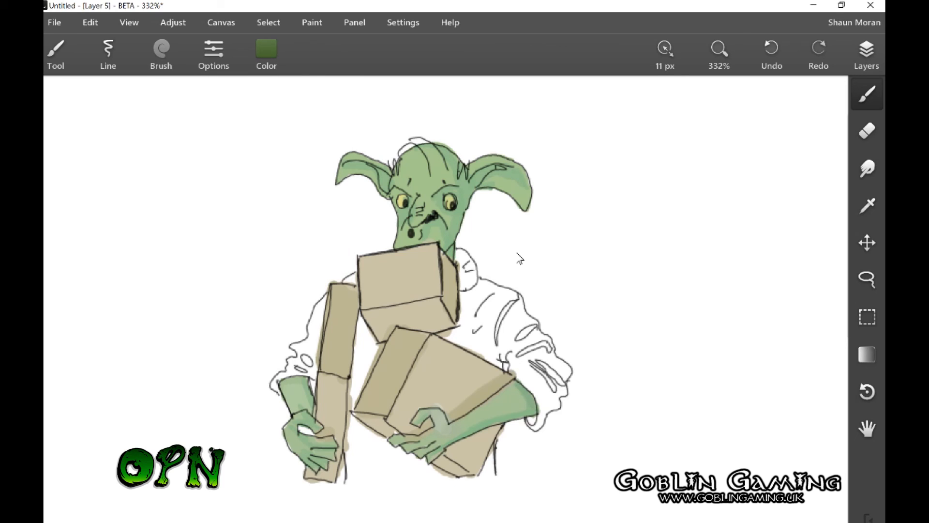
- Change the brush to dark red and paint a patch on the chest of the goblin's jumper, adjusting the shade
{"action": "left_click", "coordinate": [266, 54]}
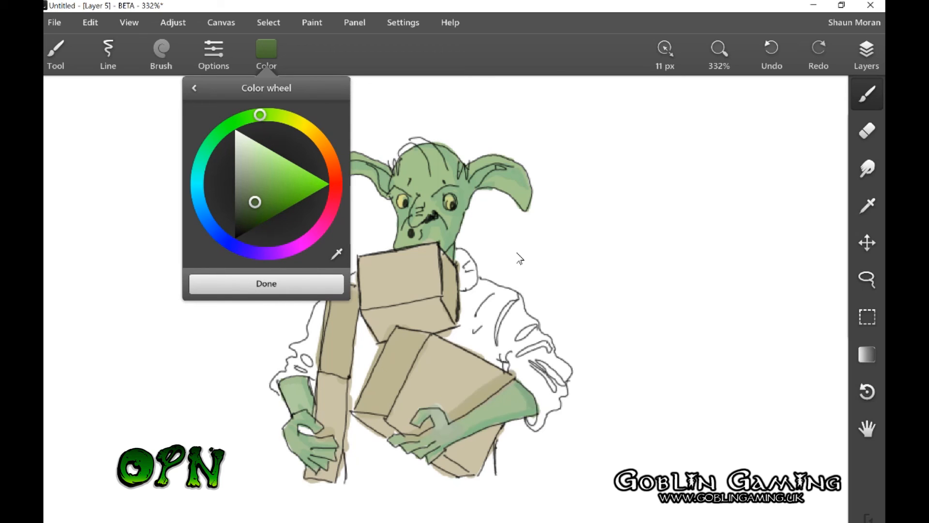
{"action": "left_click", "coordinate": [335, 179]}
{"action": "left_click_drag", "start_coordinate": [255, 201], "coordinate": [268, 219]}
{"action": "mouse_move", "coordinate": [488, 317]}
{"action": "left_mouse_down"}
{"action": "mouse_move", "coordinate": [496, 334]}
{"action": "mouse_move", "coordinate": [501, 317]}
{"action": "mouse_move", "coordinate": [504, 334]}
{"action": "left_mouse_up"}
{"action": "left_click", "coordinate": [267, 54]}
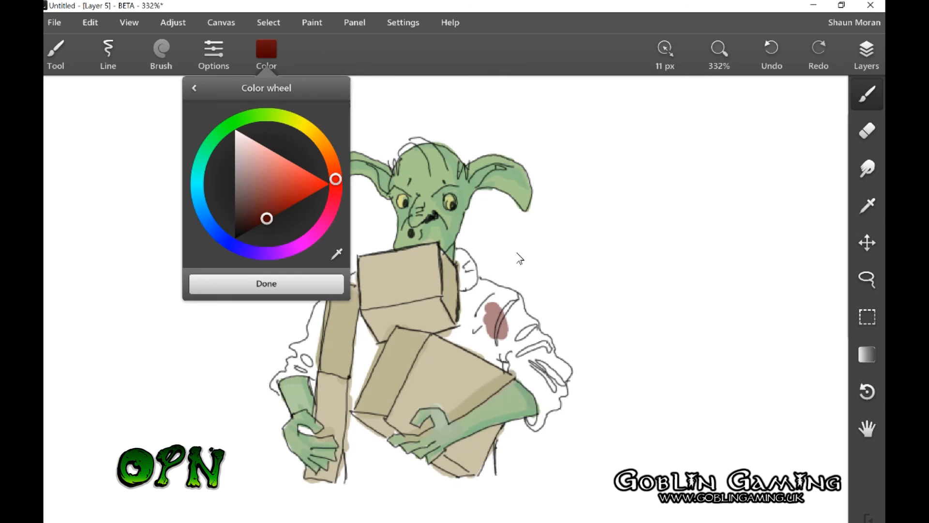
{"action": "left_click_drag", "start_coordinate": [267, 219], "coordinate": [259, 203]}
{"action": "mouse_move", "coordinate": [494, 317]}
{"action": "left_mouse_down"}
{"action": "mouse_move", "coordinate": [504, 338]}
{"action": "mouse_move", "coordinate": [481, 307]}
{"action": "left_mouse_up"}
- Choose a brighter, more saturated red and colour the jumper's chest, collar and both sleeves around the parcels
{"action": "left_click", "coordinate": [266, 54]}
{"action": "mouse_move", "coordinate": [260, 205]}
{"action": "left_mouse_down"}
{"action": "mouse_move", "coordinate": [266, 191]}
{"action": "mouse_move", "coordinate": [292, 194]}
{"action": "mouse_move", "coordinate": [279, 209]}
{"action": "left_mouse_up"}
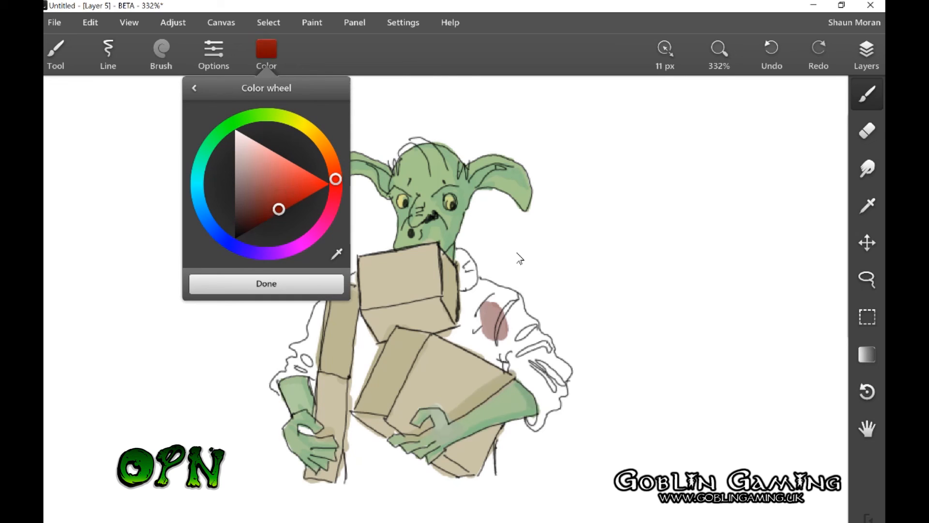
{"action": "left_click", "coordinate": [266, 283]}
{"action": "left_click_drag", "start_coordinate": [501, 327], "coordinate": [511, 345]}
{"action": "mouse_move", "coordinate": [489, 301]}
{"action": "left_mouse_down"}
{"action": "mouse_move", "coordinate": [482, 339]}
{"action": "mouse_move", "coordinate": [534, 362]}
{"action": "left_mouse_up"}
{"action": "mouse_move", "coordinate": [522, 317]}
{"action": "left_mouse_down"}
{"action": "mouse_move", "coordinate": [554, 368]}
{"action": "mouse_move", "coordinate": [525, 380]}
{"action": "mouse_move", "coordinate": [461, 326]}
{"action": "mouse_move", "coordinate": [462, 247]}
{"action": "mouse_move", "coordinate": [479, 300]}
{"action": "mouse_move", "coordinate": [503, 288]}
{"action": "mouse_move", "coordinate": [489, 282]}
{"action": "mouse_move", "coordinate": [520, 307]}
{"action": "mouse_move", "coordinate": [567, 377]}
{"action": "mouse_move", "coordinate": [547, 400]}
{"action": "mouse_move", "coordinate": [525, 382]}
{"action": "mouse_move", "coordinate": [544, 416]}
{"action": "mouse_move", "coordinate": [540, 427]}
{"action": "mouse_move", "coordinate": [528, 424]}
{"action": "mouse_move", "coordinate": [562, 399]}
{"action": "mouse_move", "coordinate": [568, 360]}
{"action": "left_mouse_up"}
{"action": "mouse_move", "coordinate": [317, 339]}
{"action": "left_mouse_down"}
{"action": "mouse_move", "coordinate": [300, 363]}
{"action": "mouse_move", "coordinate": [317, 372]}
{"action": "mouse_move", "coordinate": [289, 374]}
{"action": "mouse_move", "coordinate": [272, 392]}
{"action": "mouse_move", "coordinate": [295, 357]}
{"action": "mouse_move", "coordinate": [289, 344]}
{"action": "mouse_move", "coordinate": [317, 332]}
{"action": "mouse_move", "coordinate": [323, 297]}
{"action": "mouse_move", "coordinate": [356, 274]}
{"action": "left_mouse_up"}
{"action": "mouse_move", "coordinate": [370, 373]}
{"action": "left_mouse_down"}
{"action": "mouse_move", "coordinate": [377, 351]}
{"action": "mouse_move", "coordinate": [358, 397]}
{"action": "mouse_move", "coordinate": [364, 321]}
{"action": "mouse_move", "coordinate": [374, 341]}
{"action": "left_mouse_up"}
{"action": "mouse_move", "coordinate": [464, 343]}
{"action": "left_mouse_down"}
{"action": "mouse_move", "coordinate": [445, 328]}
{"action": "mouse_move", "coordinate": [463, 346]}
{"action": "left_mouse_up"}
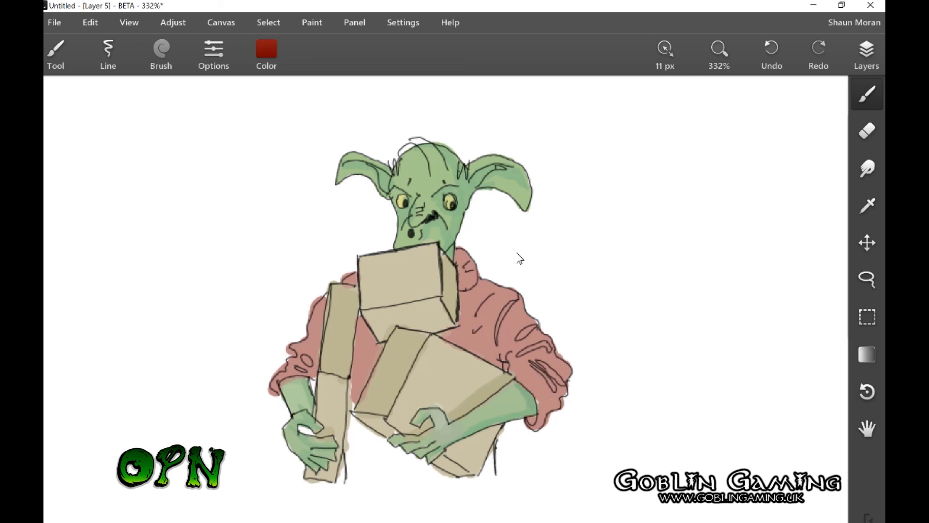
- Fill the lower torso of the jumper below the parcels with the same red
{"action": "left_click_drag", "start_coordinate": [377, 452], "coordinate": [387, 496]}
{"action": "mouse_move", "coordinate": [372, 435]}
{"action": "left_mouse_down"}
{"action": "mouse_move", "coordinate": [412, 501]}
{"action": "mouse_move", "coordinate": [400, 463]}
{"action": "mouse_move", "coordinate": [353, 491]}
{"action": "left_mouse_up"}
{"action": "mouse_move", "coordinate": [349, 451]}
{"action": "left_mouse_down"}
{"action": "mouse_move", "coordinate": [353, 427]}
{"action": "mouse_move", "coordinate": [366, 417]}
{"action": "mouse_move", "coordinate": [368, 431]}
{"action": "mouse_move", "coordinate": [467, 501]}
{"action": "left_mouse_up"}
{"action": "mouse_move", "coordinate": [436, 472]}
{"action": "left_mouse_down"}
{"action": "mouse_move", "coordinate": [419, 512]}
{"action": "mouse_move", "coordinate": [398, 490]}
{"action": "mouse_move", "coordinate": [458, 513]}
{"action": "mouse_move", "coordinate": [481, 511]}
{"action": "left_mouse_up"}
{"action": "left_click_drag", "start_coordinate": [480, 480], "coordinate": [482, 501]}
{"action": "mouse_move", "coordinate": [493, 462]}
{"action": "left_mouse_down"}
{"action": "mouse_move", "coordinate": [482, 496]}
{"action": "mouse_move", "coordinate": [489, 487]}
{"action": "mouse_move", "coordinate": [489, 520]}
{"action": "mouse_move", "coordinate": [399, 508]}
{"action": "mouse_move", "coordinate": [373, 489]}
{"action": "mouse_move", "coordinate": [346, 509]}
{"action": "left_mouse_up"}
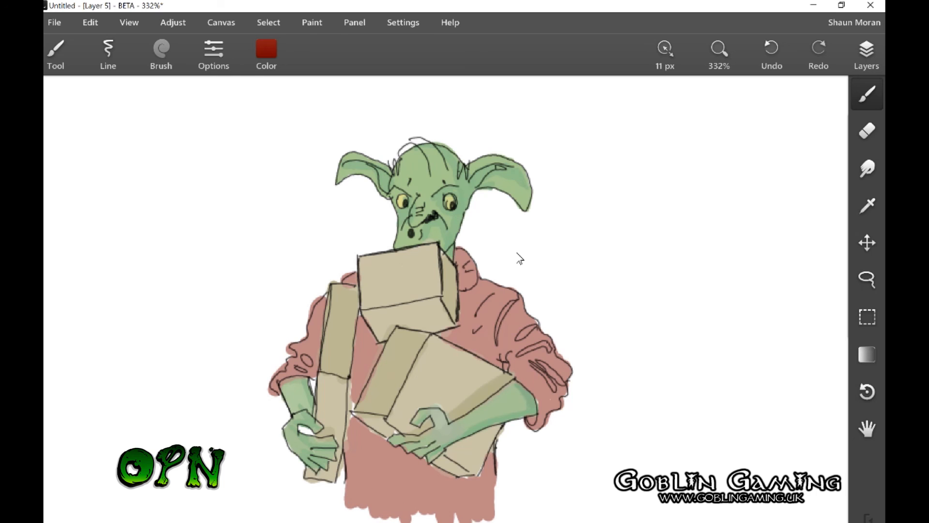
- Add a new layer directly above the colour layer, Layer 5
{"action": "scroll", "coordinate": [519, 259], "scroll_direction": "down", "scroll_amount": 5}
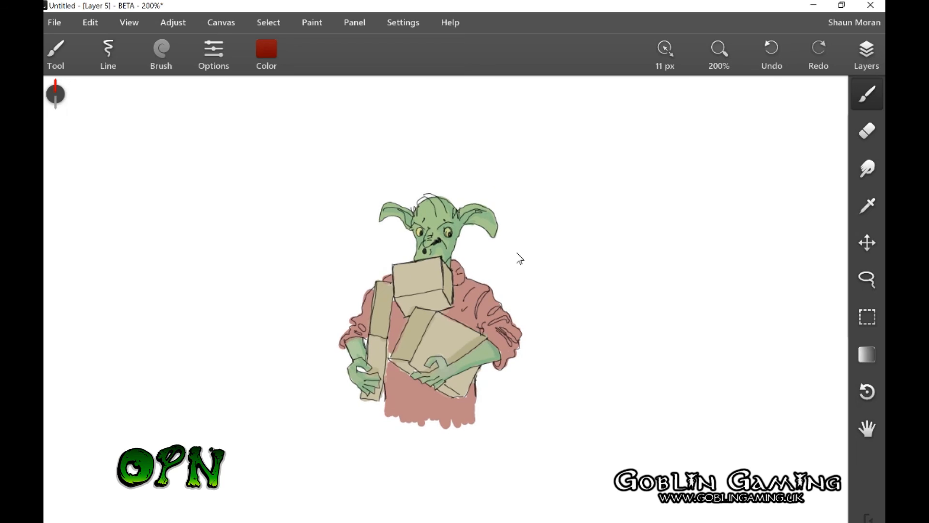
{"action": "left_click", "coordinate": [162, 51]}
{"action": "left_click", "coordinate": [867, 52]}
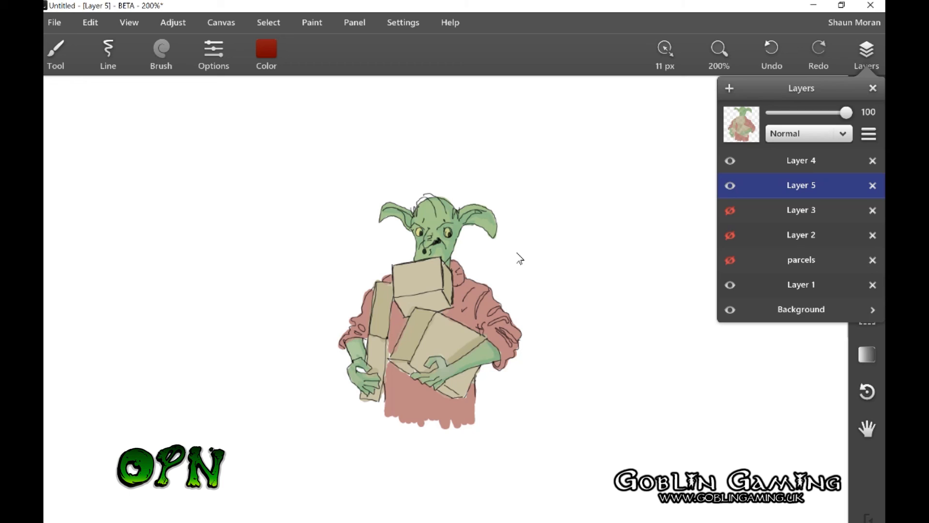
{"action": "key", "text": "ctrl+shift+n"}
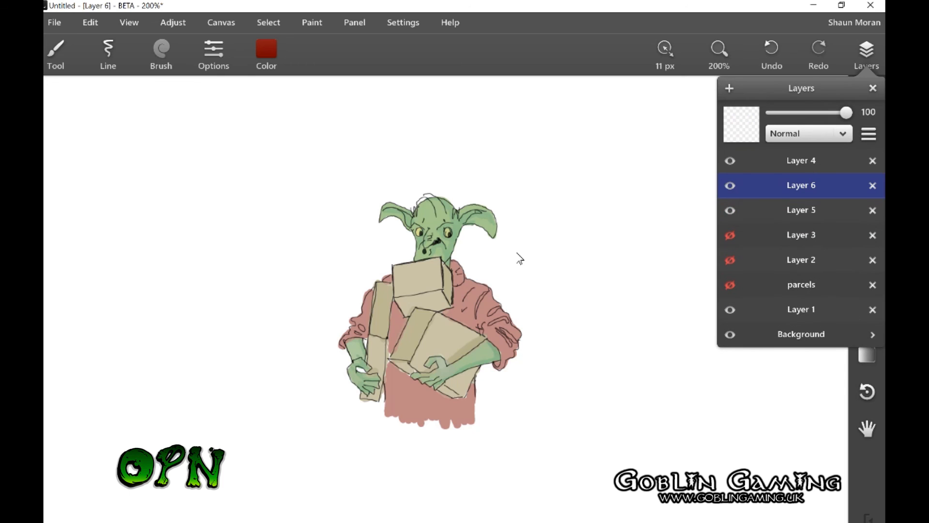
- Compare what each layer contributes by toggling the visibility of Layer 4, Layer 6 and Layer 5 off and on
{"action": "left_click", "coordinate": [730, 160]}
{"action": "left_click", "coordinate": [730, 160]}
{"action": "left_click", "coordinate": [730, 186]}
{"action": "left_click", "coordinate": [730, 185]}
{"action": "left_click", "coordinate": [730, 160]}
{"action": "left_click", "coordinate": [730, 161]}
{"action": "left_click", "coordinate": [730, 210]}
{"action": "left_click", "coordinate": [730, 210]}
{"action": "left_click", "coordinate": [730, 185]}
{"action": "left_click", "coordinate": [731, 185]}
{"action": "left_click", "coordinate": [730, 161]}
{"action": "left_click", "coordinate": [730, 160]}
- With a soft 46 px brush in a darker red, shade the jumper's chest, the sleeve beside the large parcel and the torso beneath it
{"action": "left_click", "coordinate": [161, 53]}
{"action": "left_click", "coordinate": [118, 286]}
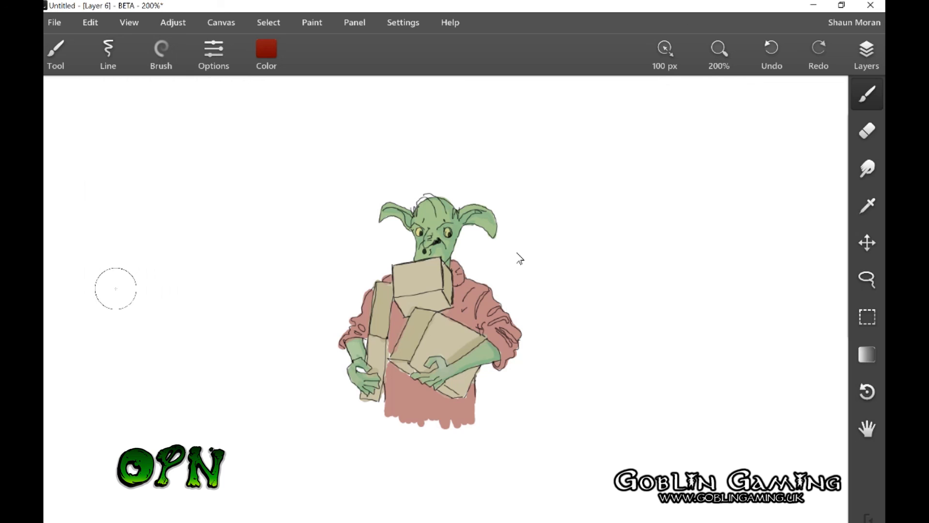
{"action": "left_click", "coordinate": [266, 49]}
{"action": "left_click_drag", "start_coordinate": [280, 208], "coordinate": [261, 213]}
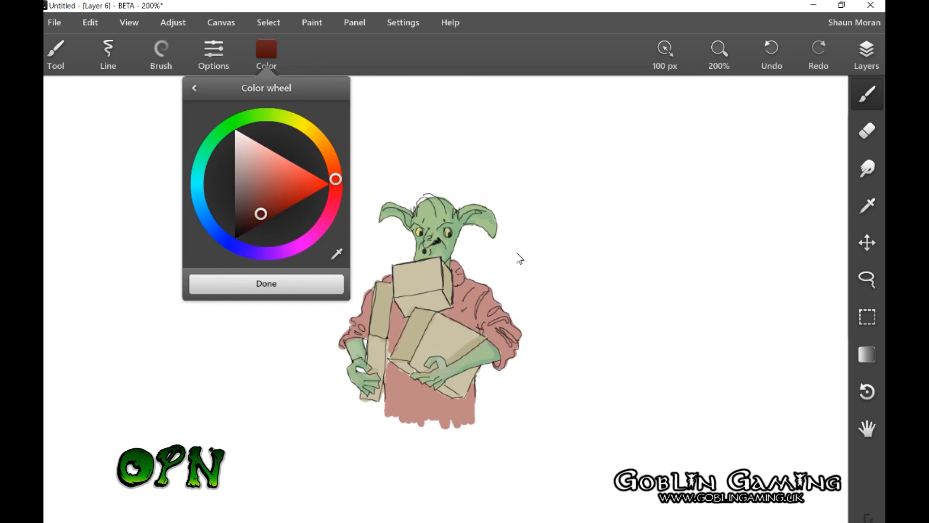
{"action": "scroll", "coordinate": [519, 259], "scroll_direction": "up", "scroll_amount": 5}
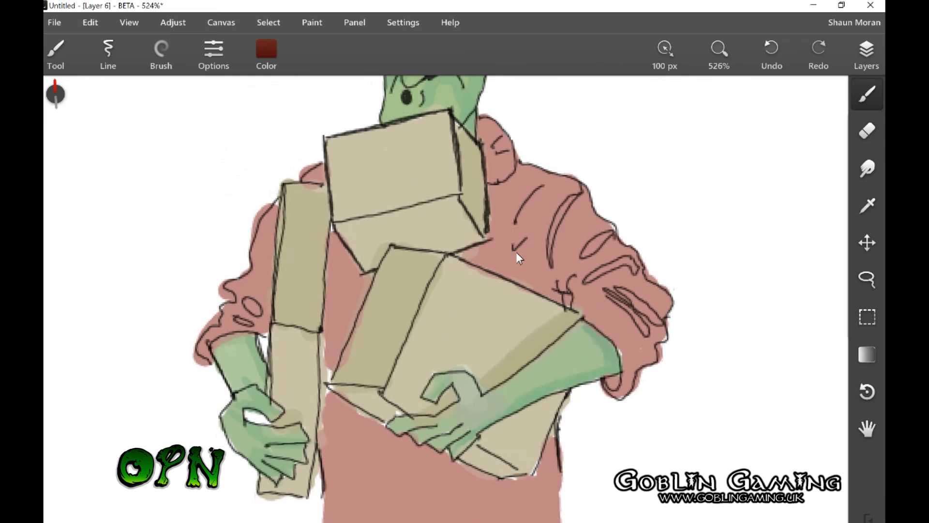
{"action": "left_click_drag", "start_coordinate": [664, 54], "coordinate": [638, 53]}
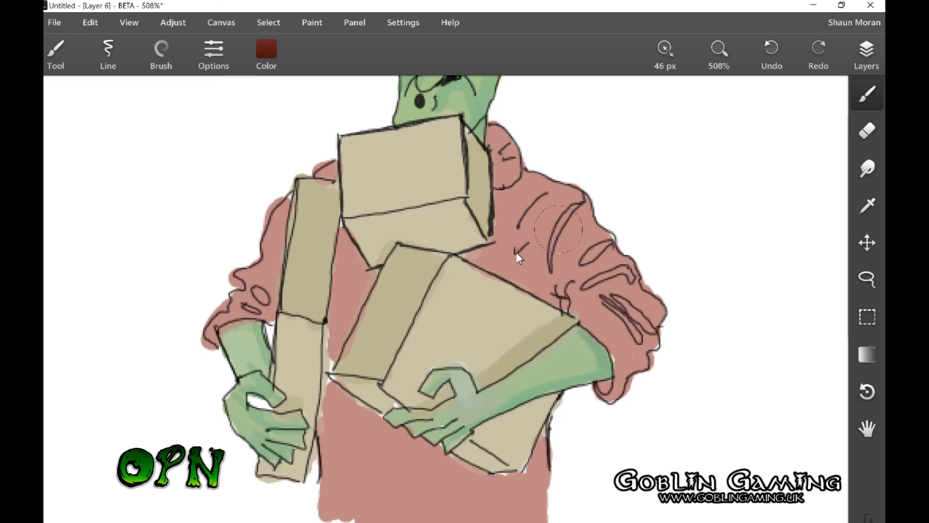
{"action": "mouse_move", "coordinate": [555, 240]}
{"action": "left_mouse_down"}
{"action": "mouse_move", "coordinate": [564, 221]}
{"action": "mouse_move", "coordinate": [555, 239]}
{"action": "mouse_move", "coordinate": [565, 223]}
{"action": "mouse_move", "coordinate": [626, 294]}
{"action": "mouse_move", "coordinate": [612, 273]}
{"action": "mouse_move", "coordinate": [640, 323]}
{"action": "mouse_move", "coordinate": [632, 308]}
{"action": "mouse_move", "coordinate": [636, 335]}
{"action": "mouse_move", "coordinate": [597, 253]}
{"action": "mouse_move", "coordinate": [574, 241]}
{"action": "mouse_move", "coordinate": [560, 264]}
{"action": "mouse_move", "coordinate": [564, 208]}
{"action": "mouse_move", "coordinate": [513, 180]}
{"action": "left_mouse_up"}
{"action": "mouse_move", "coordinate": [507, 256]}
{"action": "left_mouse_down"}
{"action": "mouse_move", "coordinate": [512, 271]}
{"action": "mouse_move", "coordinate": [535, 275]}
{"action": "left_mouse_up"}
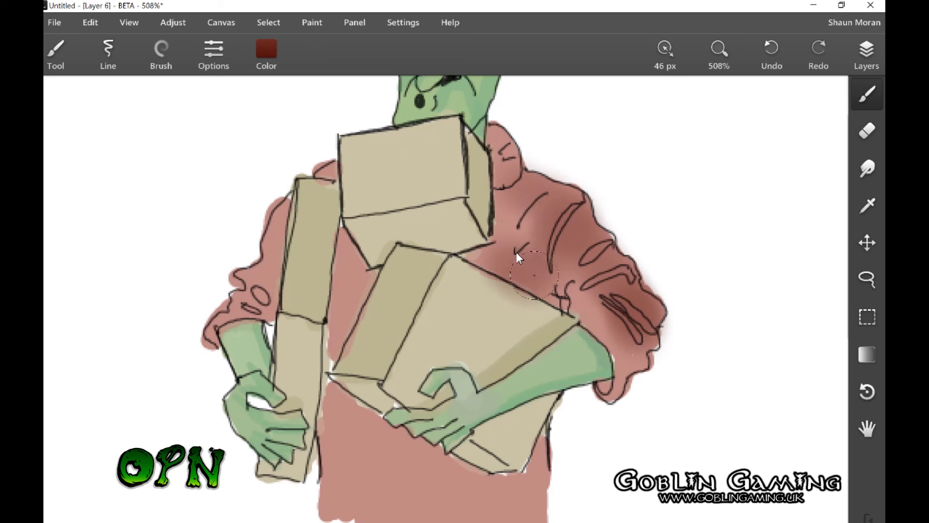
{"action": "mouse_move", "coordinate": [335, 401]}
{"action": "left_mouse_down"}
{"action": "mouse_move", "coordinate": [368, 409]}
{"action": "mouse_move", "coordinate": [349, 436]}
{"action": "mouse_move", "coordinate": [451, 464]}
{"action": "mouse_move", "coordinate": [455, 475]}
{"action": "mouse_move", "coordinate": [509, 489]}
{"action": "mouse_move", "coordinate": [533, 484]}
{"action": "mouse_move", "coordinate": [526, 507]}
{"action": "left_mouse_up"}
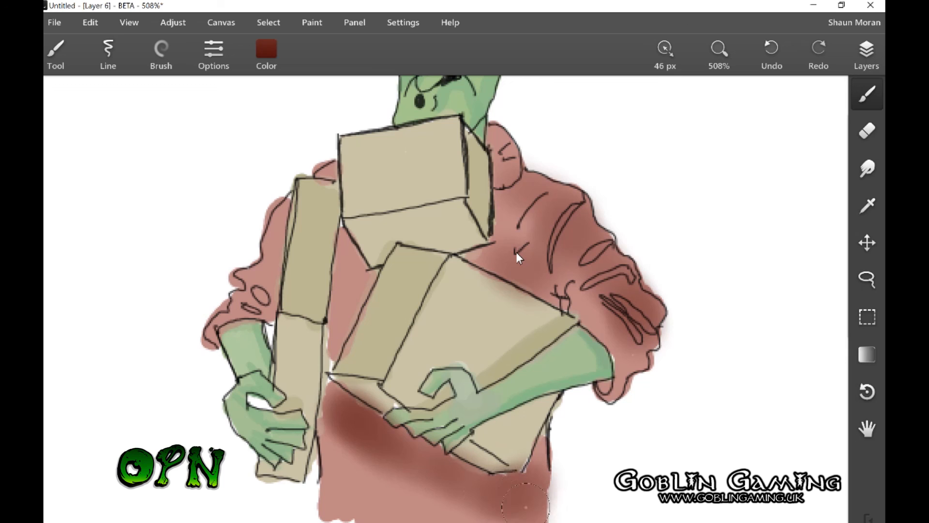
- Reduce the soft brush to 27 px and shade the jumper between the parcels, the sleeve beside the tall parcels and the collar
{"action": "left_click_drag", "start_coordinate": [122, 292], "coordinate": [124, 289]}
{"action": "left_click_drag", "start_coordinate": [665, 55], "coordinate": [666, 40]}
{"action": "left_click_drag", "start_coordinate": [113, 296], "coordinate": [118, 297]}
{"action": "left_click_drag", "start_coordinate": [367, 292], "coordinate": [345, 344]}
{"action": "left_click_drag", "start_coordinate": [366, 270], "coordinate": [352, 234]}
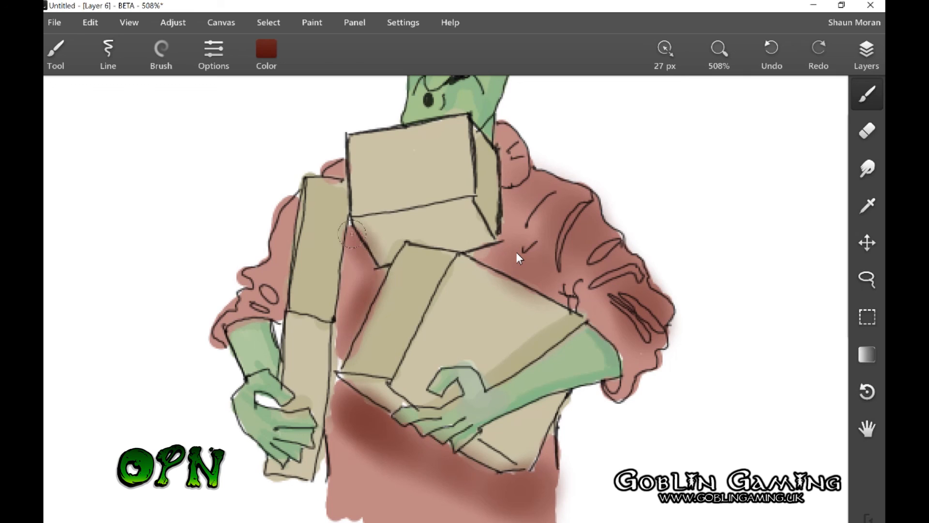
{"action": "mouse_move", "coordinate": [287, 291]}
{"action": "left_mouse_down"}
{"action": "mouse_move", "coordinate": [279, 301]}
{"action": "mouse_move", "coordinate": [266, 292]}
{"action": "mouse_move", "coordinate": [252, 310]}
{"action": "mouse_move", "coordinate": [262, 256]}
{"action": "mouse_move", "coordinate": [290, 276]}
{"action": "mouse_move", "coordinate": [285, 243]}
{"action": "mouse_move", "coordinate": [297, 208]}
{"action": "left_mouse_up"}
{"action": "mouse_move", "coordinate": [513, 218]}
{"action": "left_mouse_down"}
{"action": "mouse_move", "coordinate": [506, 164]}
{"action": "mouse_move", "coordinate": [518, 153]}
{"action": "mouse_move", "coordinate": [552, 194]}
{"action": "mouse_move", "coordinate": [576, 199]}
{"action": "left_mouse_up"}
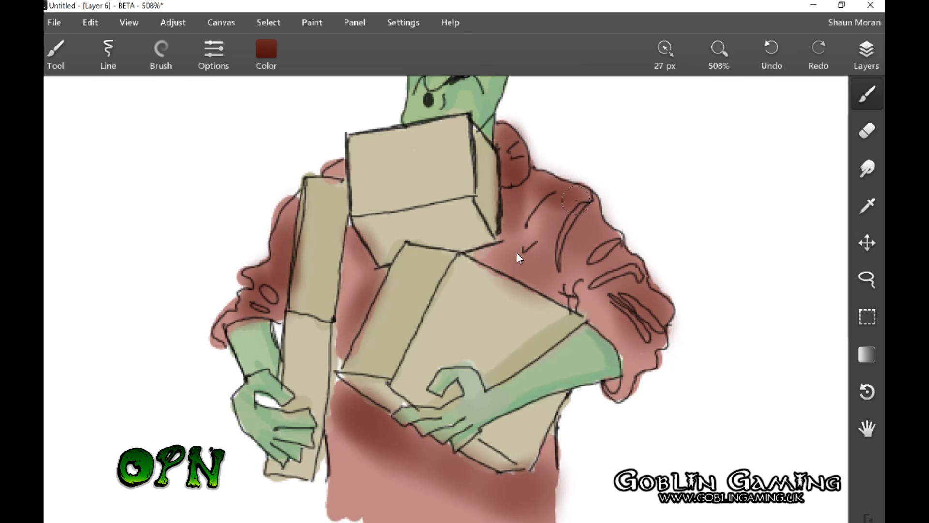
- Extend the dark red shading over the jumper's lower torso down to its hem and deepen the gap between the parcels
{"action": "scroll", "coordinate": [517, 253], "scroll_direction": "down", "scroll_amount": 5}
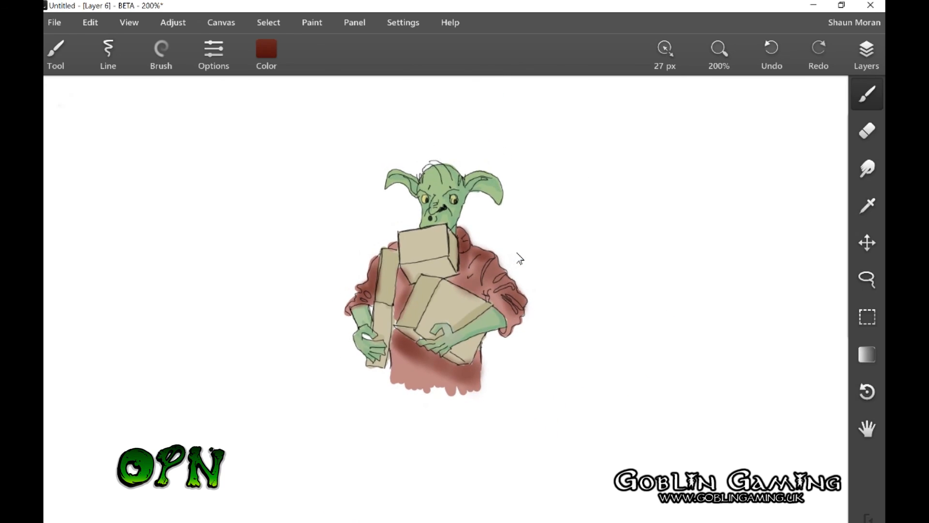
{"action": "mouse_move", "coordinate": [404, 353]}
{"action": "left_mouse_down"}
{"action": "mouse_move", "coordinate": [400, 390]}
{"action": "mouse_move", "coordinate": [398, 363]}
{"action": "mouse_move", "coordinate": [423, 390]}
{"action": "mouse_move", "coordinate": [438, 380]}
{"action": "mouse_move", "coordinate": [477, 389]}
{"action": "left_mouse_up"}
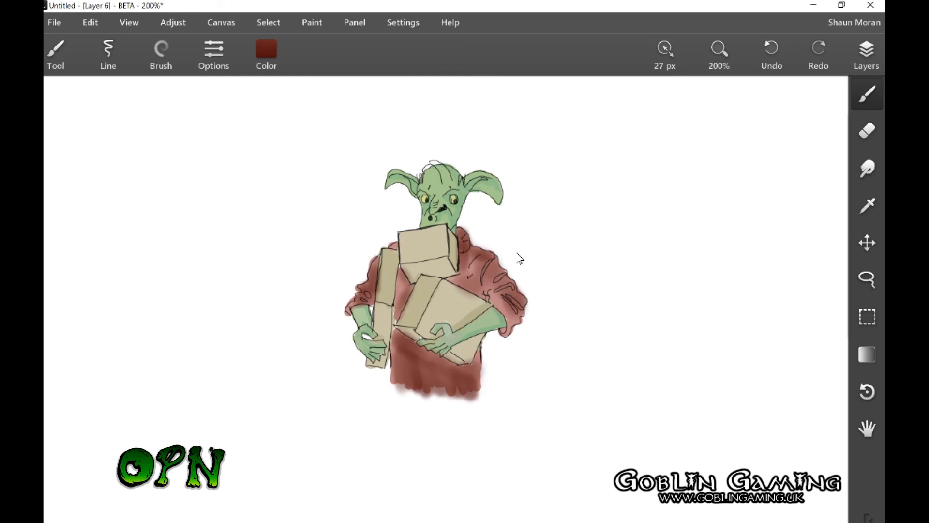
{"action": "mouse_move", "coordinate": [406, 286]}
{"action": "left_mouse_down"}
{"action": "mouse_move", "coordinate": [391, 327]}
{"action": "mouse_move", "coordinate": [390, 310]}
{"action": "mouse_move", "coordinate": [393, 332]}
{"action": "mouse_move", "coordinate": [395, 300]}
{"action": "left_mouse_up"}
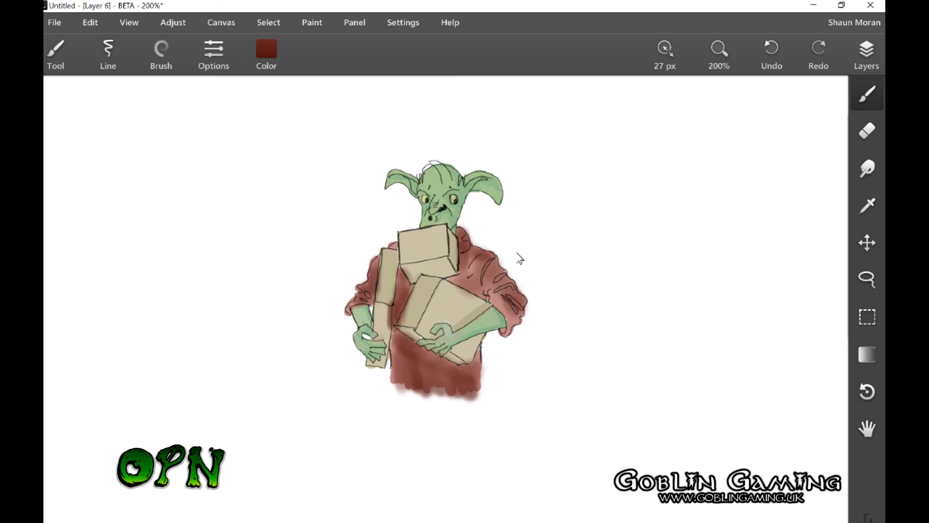
- Change the soft brush to ochre brown and shade the side of the top parcel and the large parcel's face along the forearm
{"action": "left_click", "coordinate": [266, 49]}
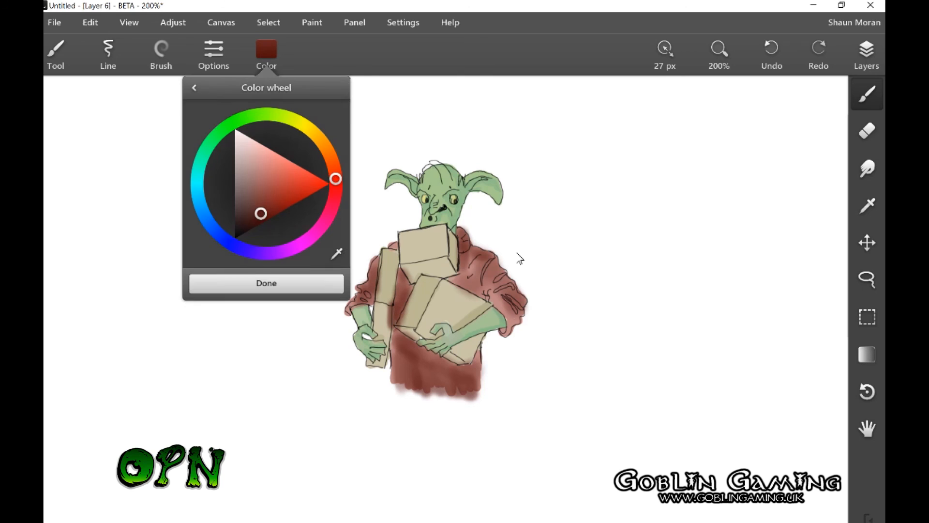
{"action": "left_click_drag", "start_coordinate": [262, 214], "coordinate": [267, 183]}
{"action": "mouse_move", "coordinate": [335, 179]}
{"action": "left_mouse_down"}
{"action": "mouse_move", "coordinate": [320, 133]}
{"action": "mouse_move", "coordinate": [321, 141]}
{"action": "left_mouse_up"}
{"action": "mouse_move", "coordinate": [266, 182]}
{"action": "left_mouse_down"}
{"action": "mouse_move", "coordinate": [246, 186]}
{"action": "mouse_move", "coordinate": [273, 190]}
{"action": "mouse_move", "coordinate": [254, 193]}
{"action": "mouse_move", "coordinate": [271, 176]}
{"action": "mouse_move", "coordinate": [263, 190]}
{"action": "left_mouse_up"}
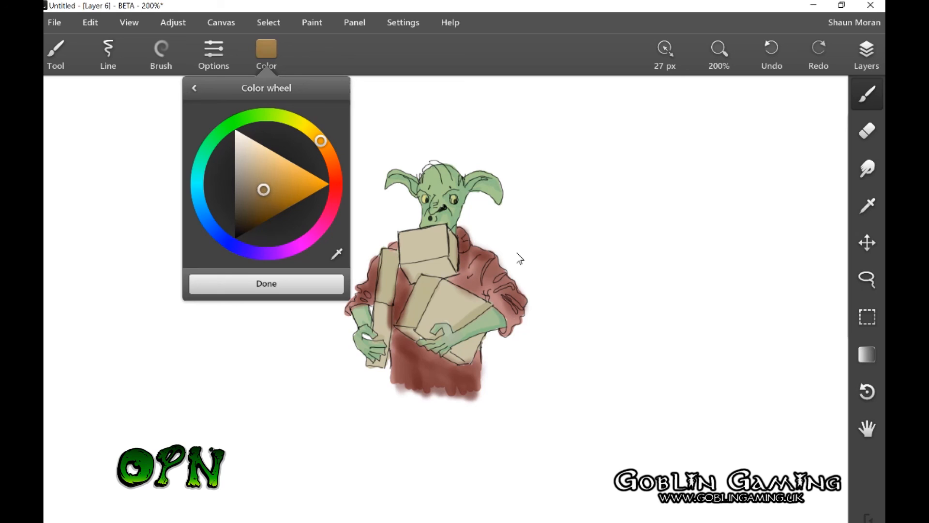
{"action": "left_click", "coordinate": [267, 283]}
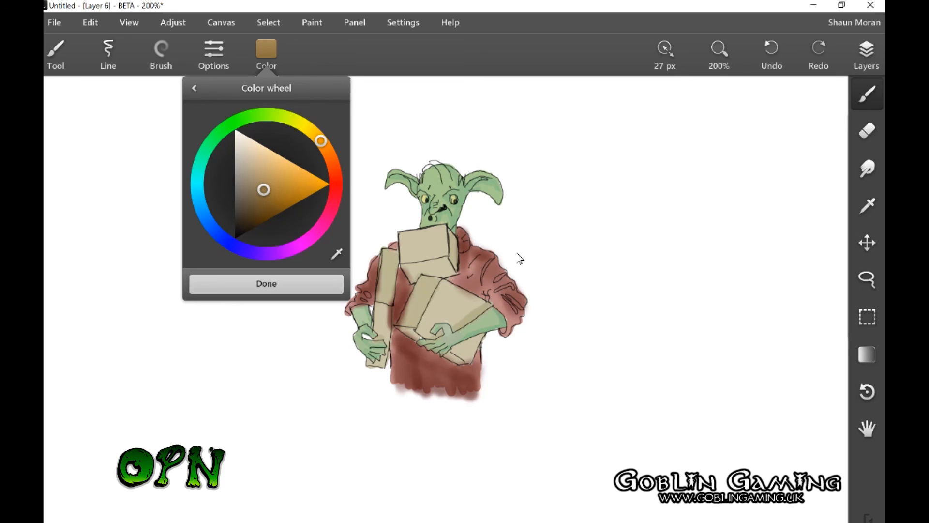
{"action": "scroll", "coordinate": [518, 253], "scroll_direction": "down", "scroll_amount": 1}
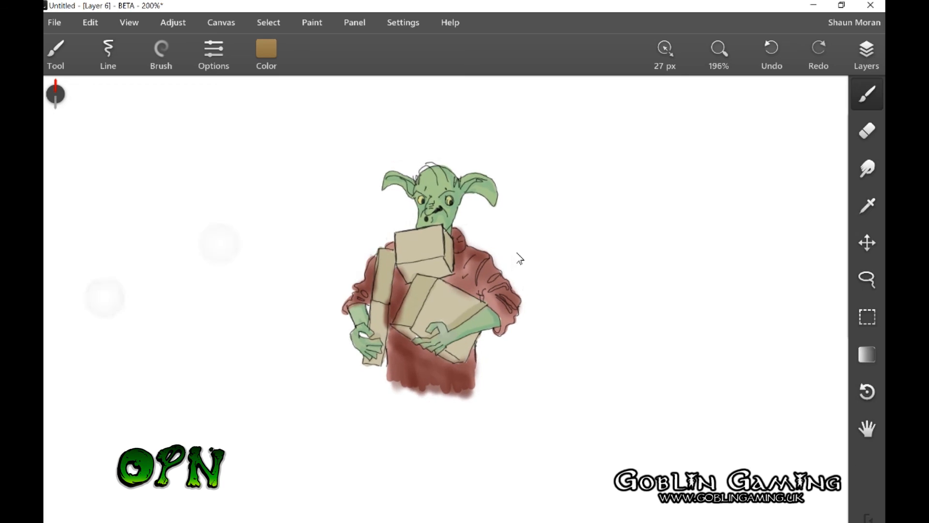
{"action": "scroll", "coordinate": [518, 254], "scroll_direction": "up", "scroll_amount": 1}
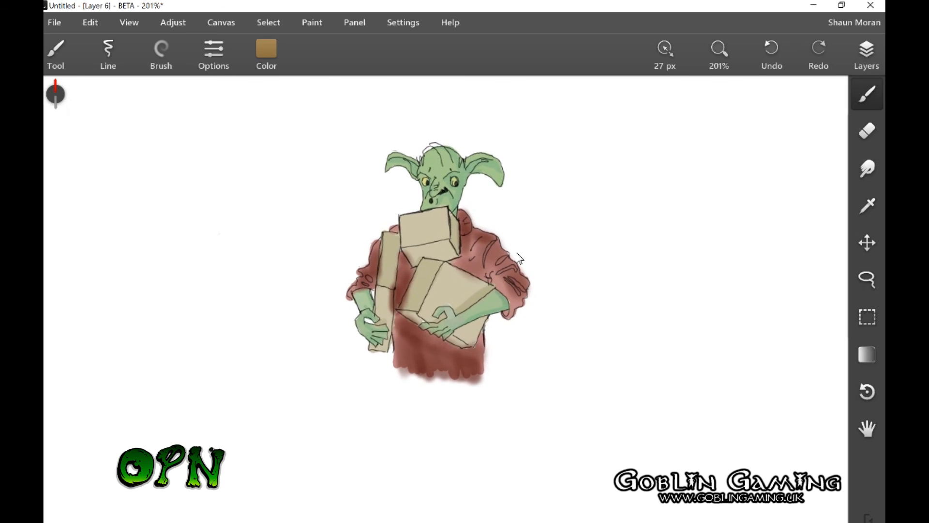
{"action": "scroll", "coordinate": [518, 254], "scroll_direction": "up", "scroll_amount": 1}
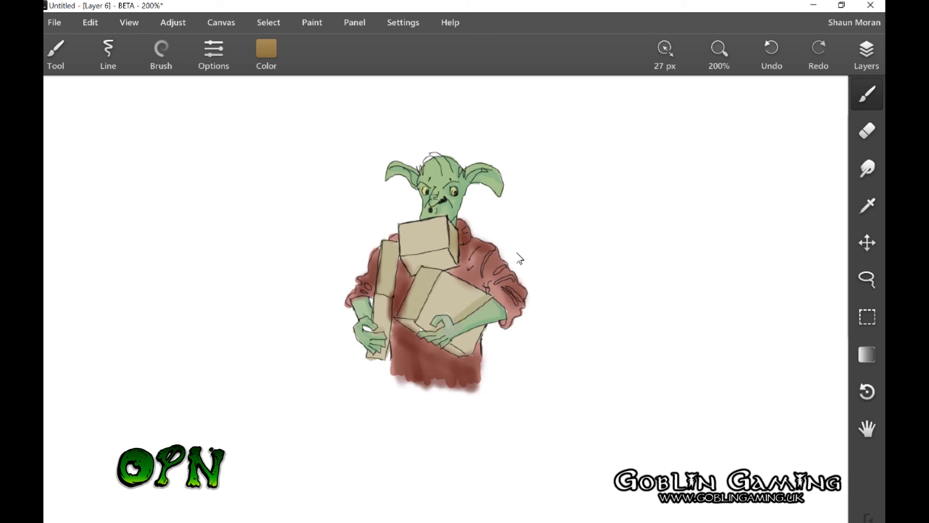
{"action": "mouse_move", "coordinate": [466, 305]}
{"action": "left_mouse_down"}
{"action": "mouse_move", "coordinate": [455, 315]}
{"action": "mouse_move", "coordinate": [468, 298]}
{"action": "mouse_move", "coordinate": [459, 300]}
{"action": "mouse_move", "coordinate": [452, 321]}
{"action": "left_mouse_up"}
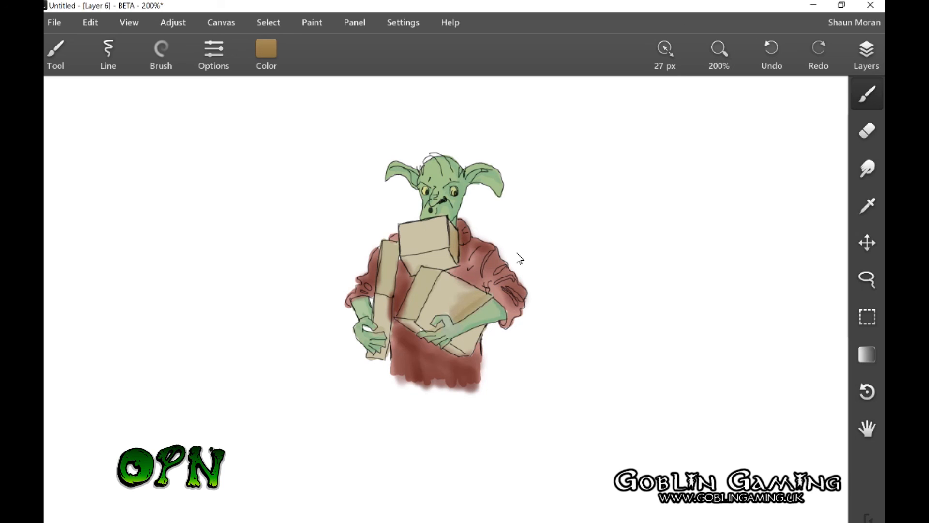
- Shade the large parcel's narrow side, both tall parcels and the underside of the top parcel with the ochre brown
{"action": "mouse_move", "coordinate": [425, 286]}
{"action": "left_mouse_down"}
{"action": "mouse_move", "coordinate": [412, 317]}
{"action": "mouse_move", "coordinate": [432, 275]}
{"action": "mouse_move", "coordinate": [414, 276]}
{"action": "mouse_move", "coordinate": [439, 259]}
{"action": "mouse_move", "coordinate": [384, 297]}
{"action": "left_mouse_up"}
{"action": "mouse_move", "coordinate": [388, 249]}
{"action": "left_mouse_down"}
{"action": "mouse_move", "coordinate": [379, 294]}
{"action": "mouse_move", "coordinate": [388, 334]}
{"action": "left_mouse_up"}
{"action": "left_click_drag", "start_coordinate": [381, 296], "coordinate": [376, 330]}
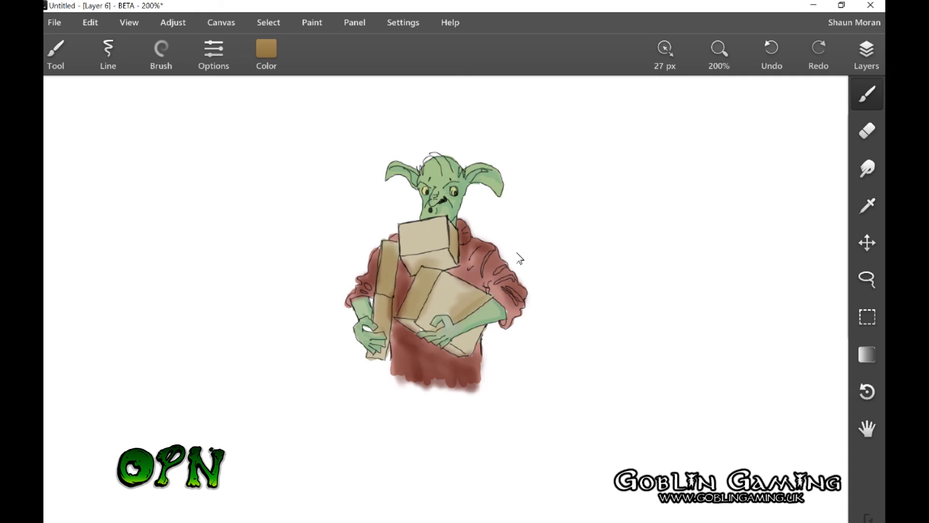
{"action": "mouse_move", "coordinate": [455, 257]}
{"action": "left_mouse_down"}
{"action": "mouse_move", "coordinate": [445, 269]}
{"action": "mouse_move", "coordinate": [437, 260]}
{"action": "mouse_move", "coordinate": [407, 267]}
{"action": "left_mouse_up"}
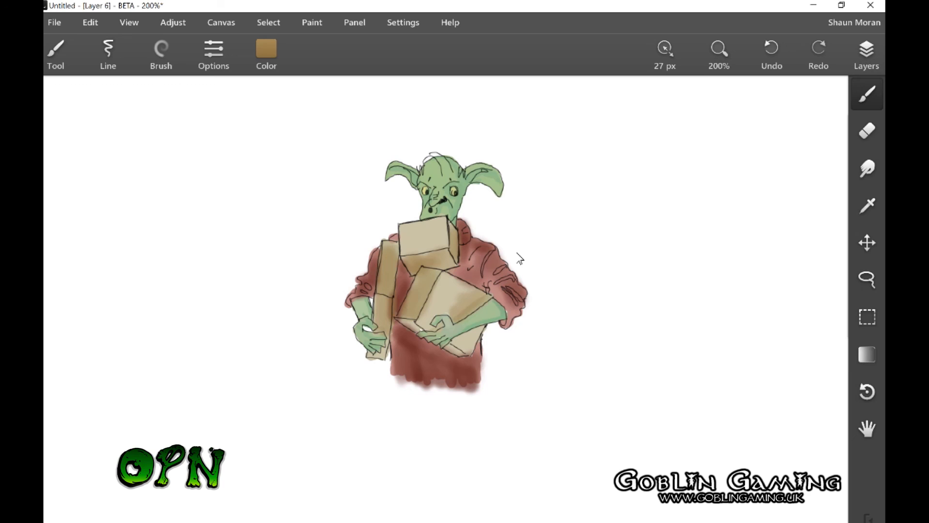
- Change the soft brush to dark green and shade the goblin's head, face and both ears
{"action": "left_click", "coordinate": [267, 50]}
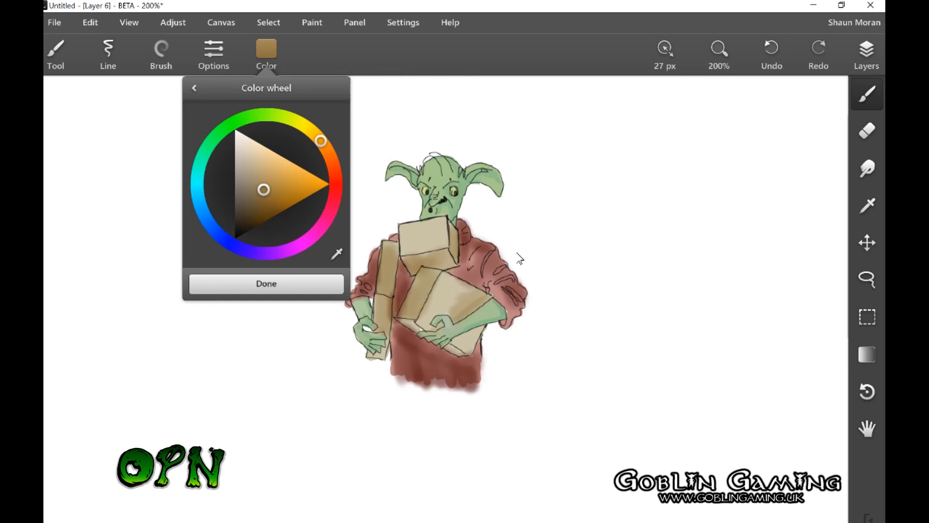
{"action": "left_click", "coordinate": [226, 127]}
{"action": "left_click_drag", "start_coordinate": [264, 189], "coordinate": [273, 207]}
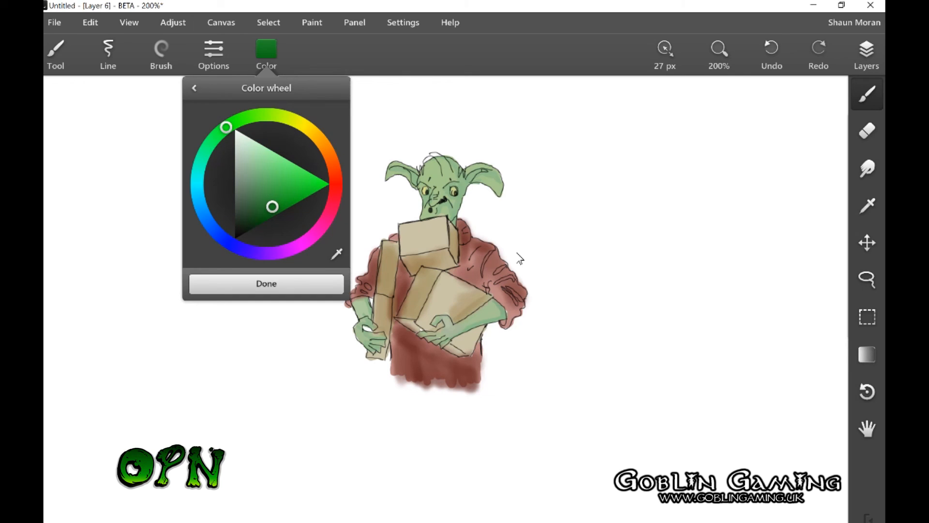
{"action": "left_click", "coordinate": [267, 283]}
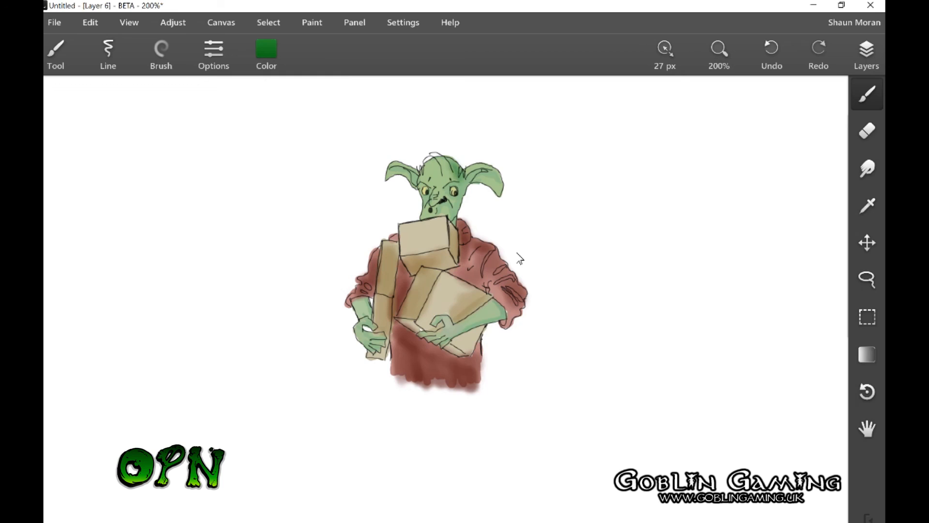
{"action": "mouse_move", "coordinate": [463, 180]}
{"action": "left_mouse_down"}
{"action": "mouse_move", "coordinate": [455, 207]}
{"action": "mouse_move", "coordinate": [456, 181]}
{"action": "mouse_move", "coordinate": [434, 193]}
{"action": "mouse_move", "coordinate": [457, 214]}
{"action": "left_mouse_up"}
{"action": "left_click", "coordinate": [431, 196]}
{"action": "left_click_drag", "start_coordinate": [494, 173], "coordinate": [408, 188]}
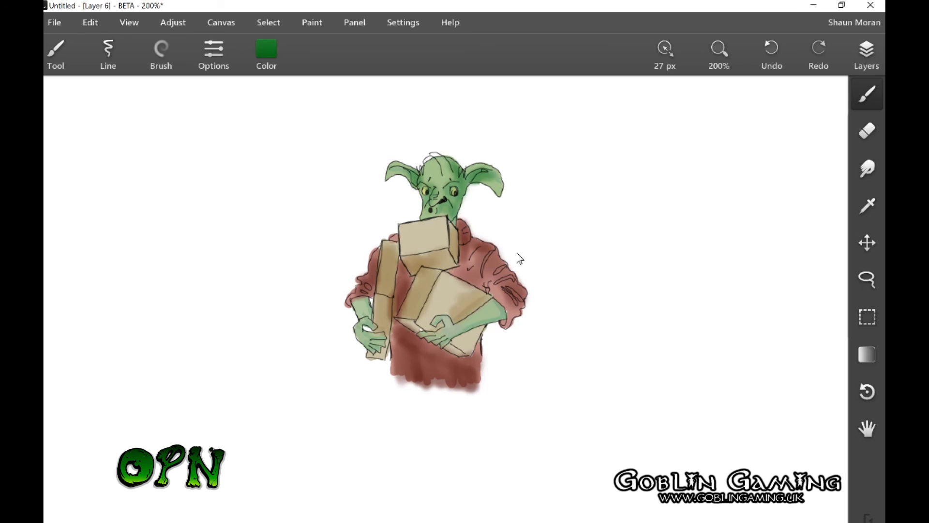
- Shade the goblin's forearms and hands around the large and tall parcels with the dark green
{"action": "mouse_move", "coordinate": [495, 304]}
{"action": "left_mouse_down"}
{"action": "mouse_move", "coordinate": [503, 312]}
{"action": "mouse_move", "coordinate": [448, 342]}
{"action": "left_mouse_up"}
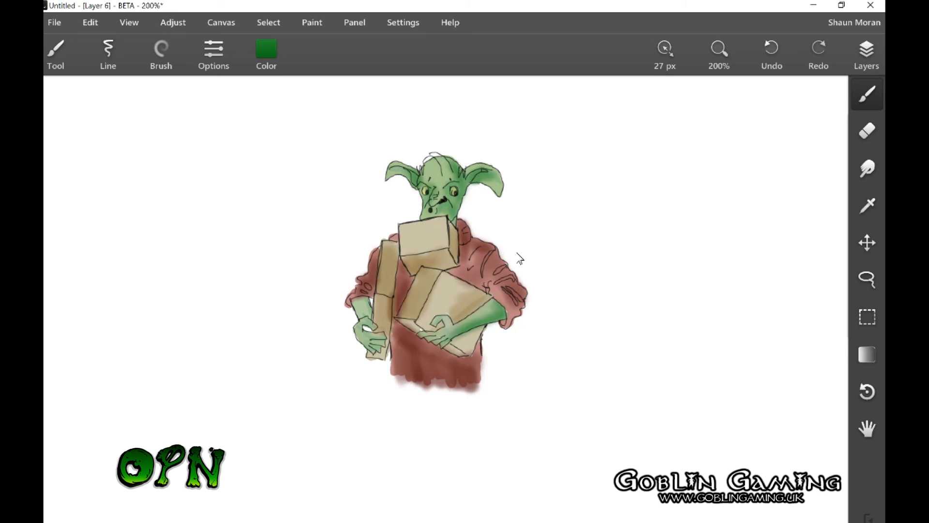
{"action": "mouse_move", "coordinate": [368, 304]}
{"action": "left_mouse_down"}
{"action": "mouse_move", "coordinate": [369, 315]}
{"action": "mouse_move", "coordinate": [358, 308]}
{"action": "mouse_move", "coordinate": [357, 335]}
{"action": "mouse_move", "coordinate": [378, 356]}
{"action": "left_mouse_up"}
{"action": "scroll", "coordinate": [518, 253], "scroll_direction": "up", "scroll_amount": 5}
{"action": "scroll", "coordinate": [517, 253], "scroll_direction": "down", "scroll_amount": 3}
{"action": "scroll", "coordinate": [518, 253], "scroll_direction": "up", "scroll_amount": 2}
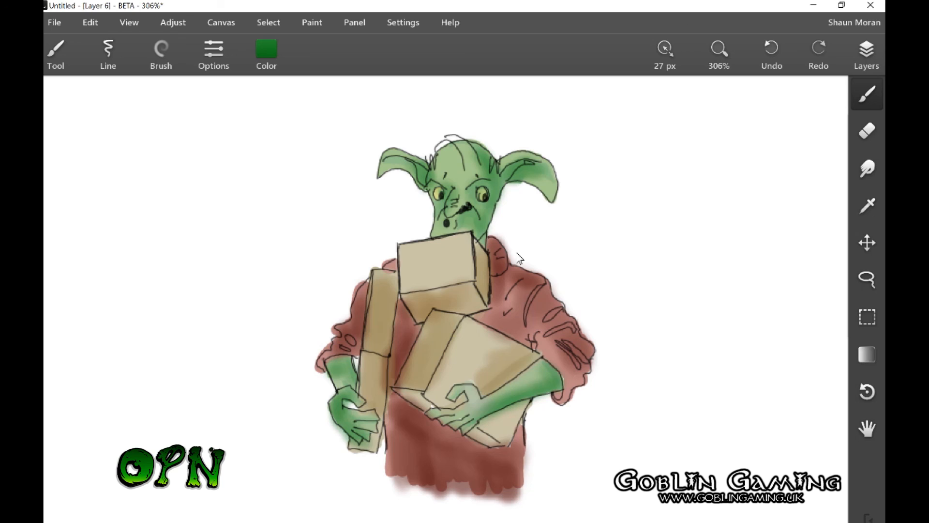
- Switch to a hard brush at 1.7 px and sign the drawing in green beside the goblin's lower torso
{"action": "left_click", "coordinate": [161, 55]}
{"action": "left_click", "coordinate": [158, 112]}
{"action": "left_click_drag", "start_coordinate": [665, 54], "coordinate": [661, 55]}
{"action": "mouse_move", "coordinate": [589, 441]}
{"action": "left_mouse_down"}
{"action": "mouse_move", "coordinate": [611, 448]}
{"action": "mouse_move", "coordinate": [673, 435]}
{"action": "mouse_move", "coordinate": [667, 456]}
{"action": "mouse_move", "coordinate": [702, 432]}
{"action": "mouse_move", "coordinate": [701, 450]}
{"action": "mouse_move", "coordinate": [754, 440]}
{"action": "left_mouse_up"}
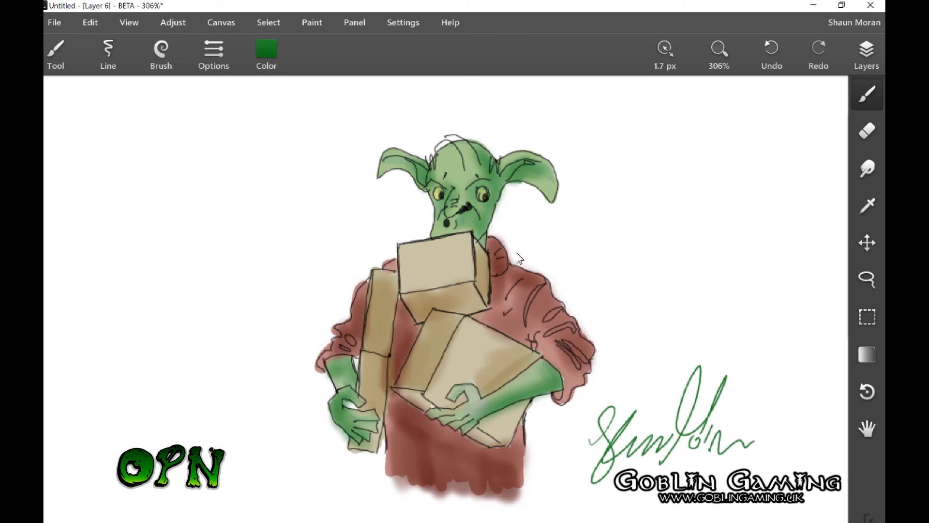